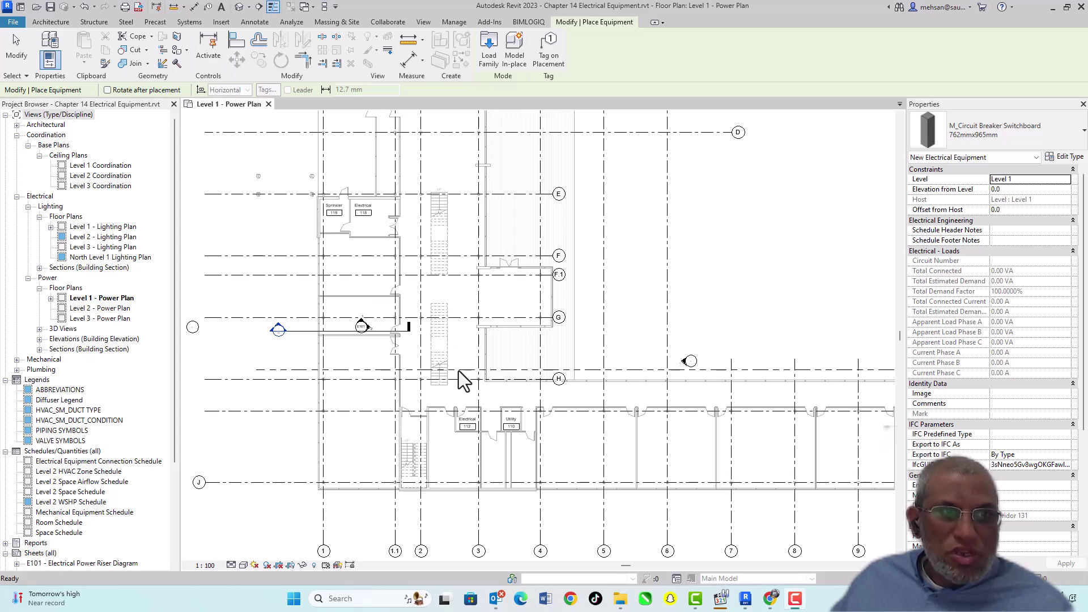
Examine the Level 1 power plan to locate the electrical rooms and utility room 110 across the building.
scroll(485, 442, up, 3)
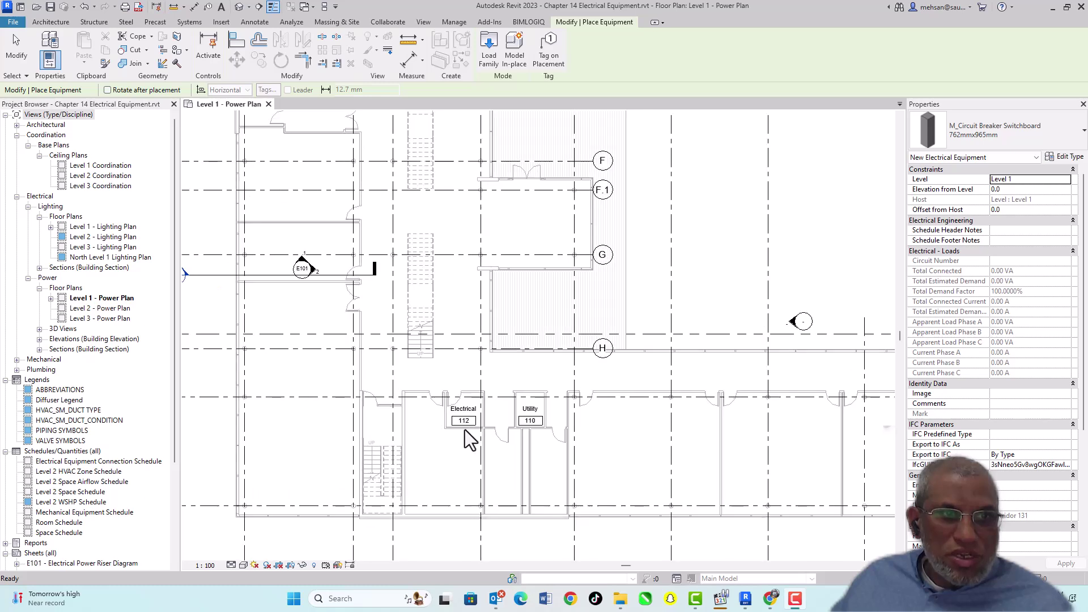
scroll(524, 428, down, 2)
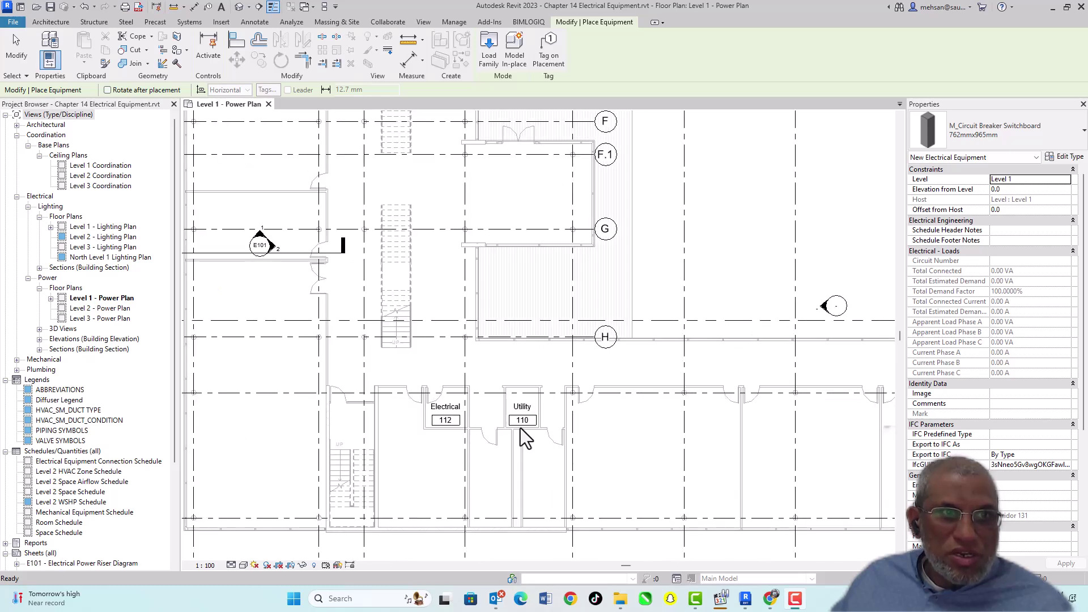
scroll(498, 427, down, 3)
scroll(527, 238, up, 3)
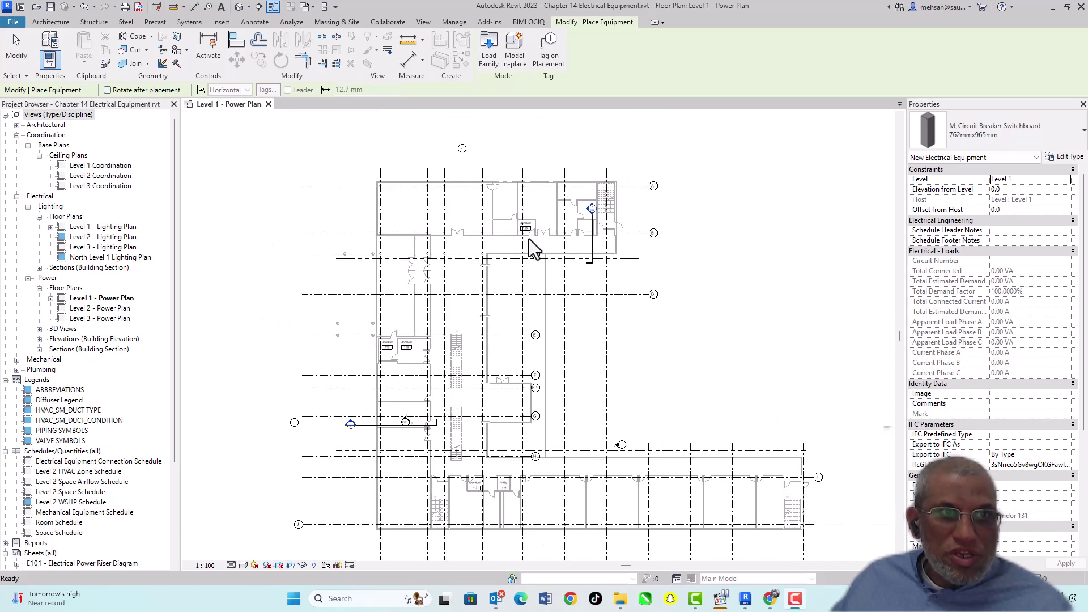
scroll(529, 223, down, 5)
scroll(530, 230, up, 4)
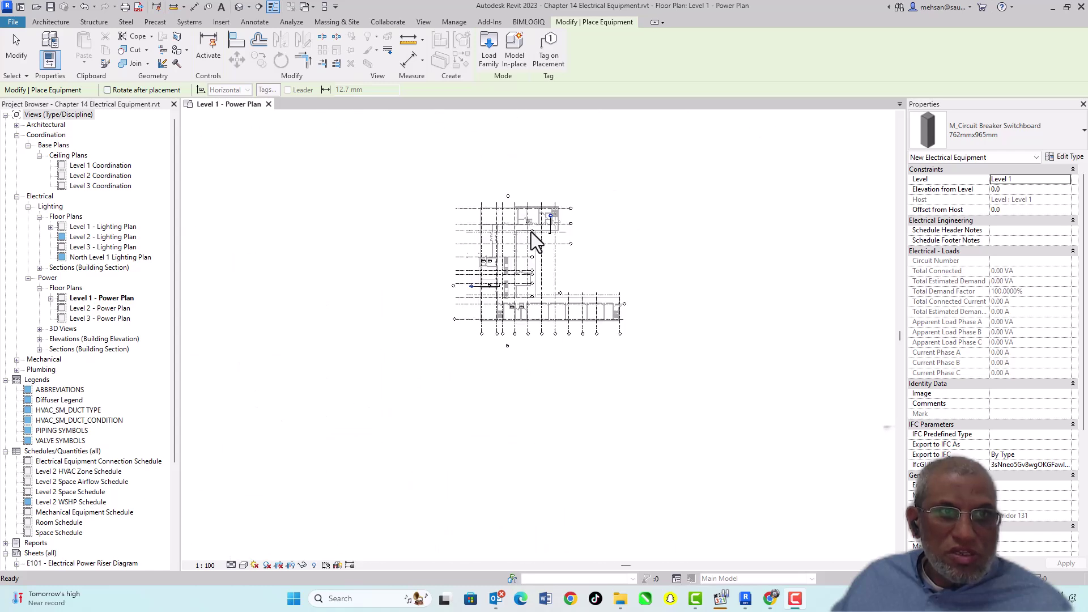
scroll(536, 225, down, 2)
scroll(536, 225, up, 5)
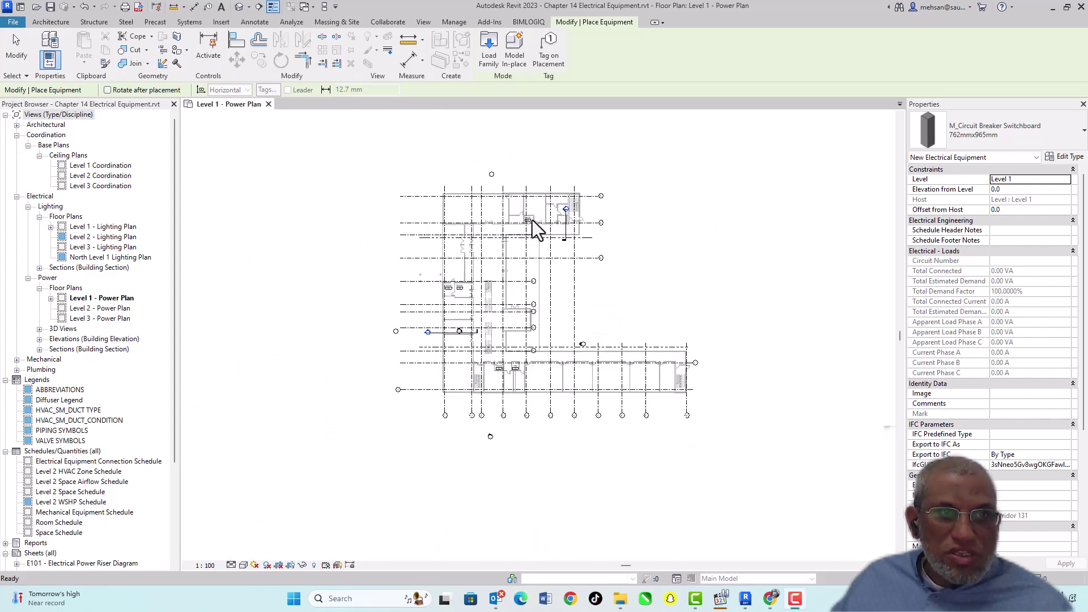
scroll(535, 226, up, 1)
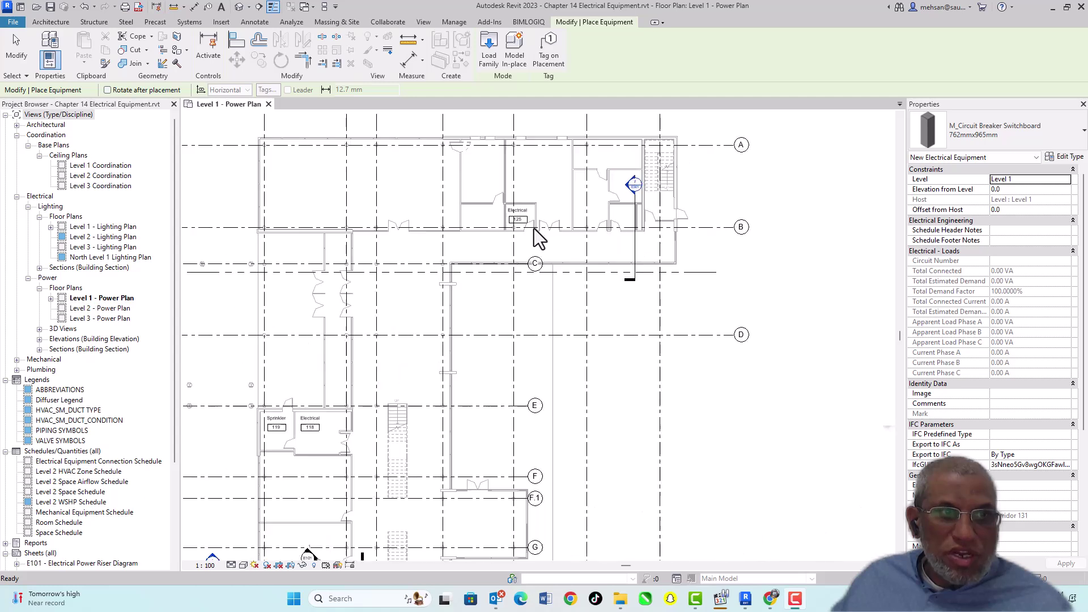
scroll(533, 235, down, 4)
scroll(508, 390, up, 6)
scroll(532, 381, up, 6)
scroll(524, 382, down, 8)
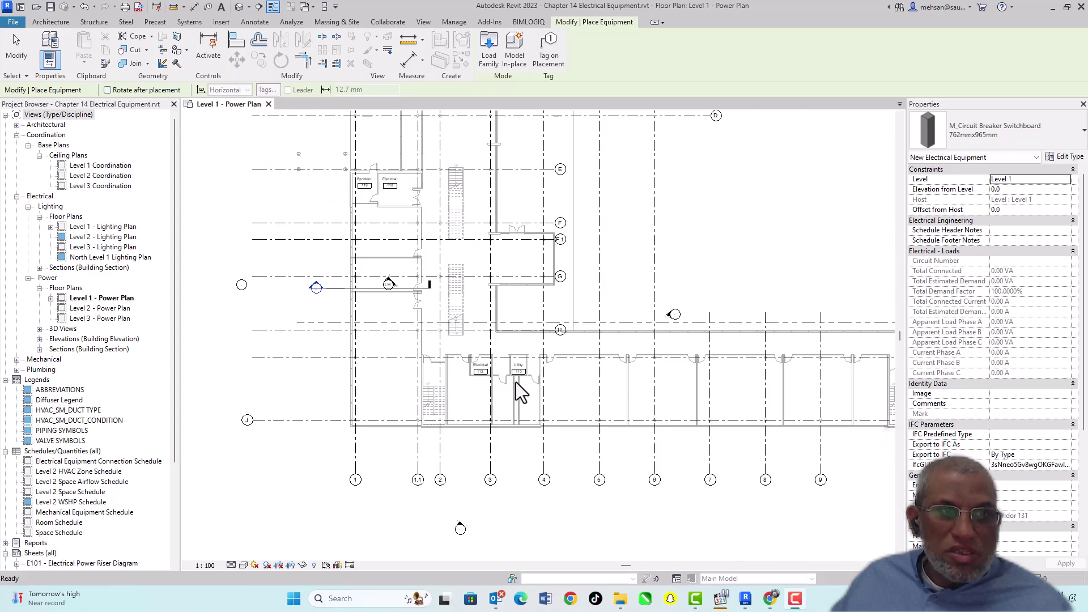
scroll(535, 391, up, 2)
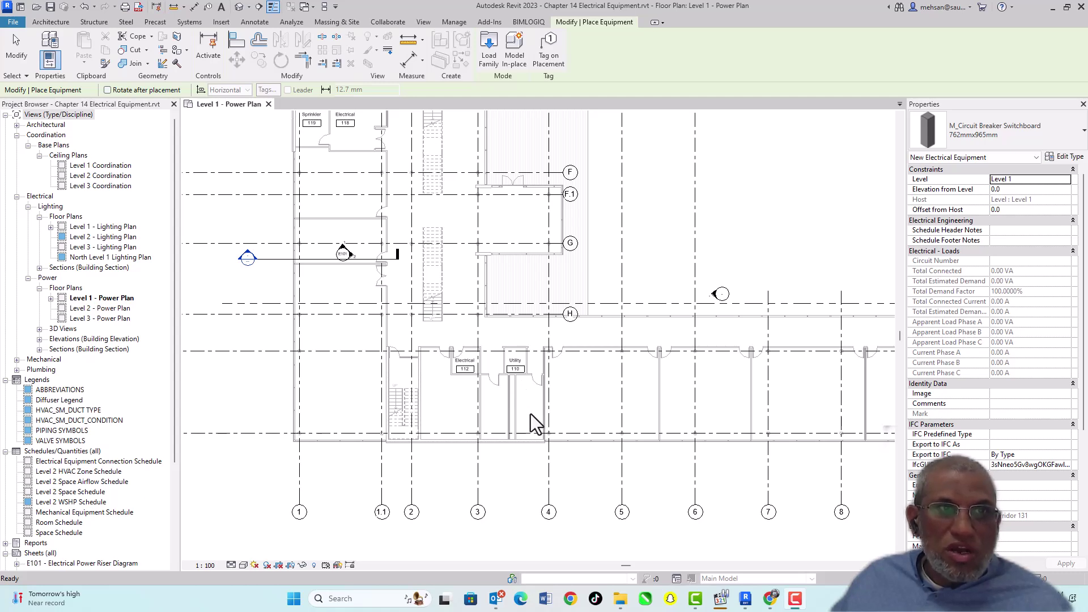
scroll(535, 343, down, 2)
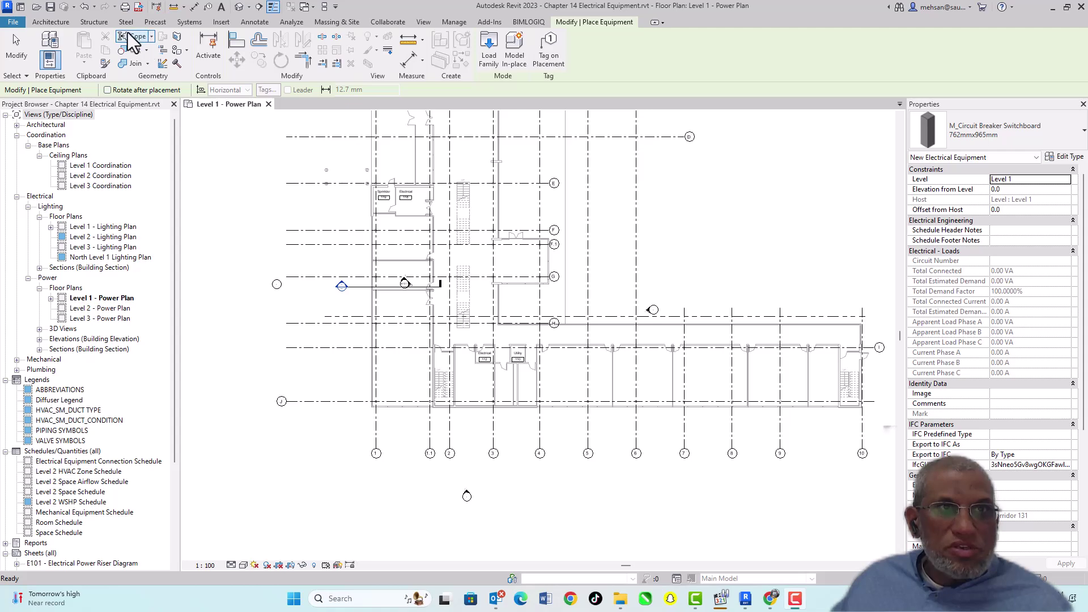
Review the loaded electrical equipment types, including the circuit breaker switchboards, dry type transformers, and lighting and appliance panelboards.
click(189, 22)
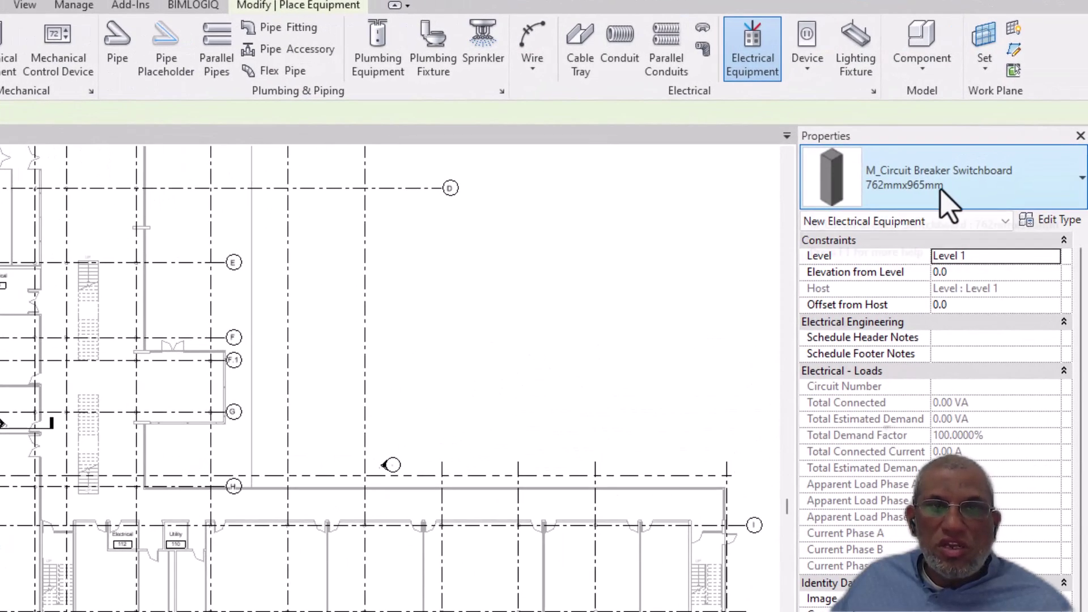
click(997, 141)
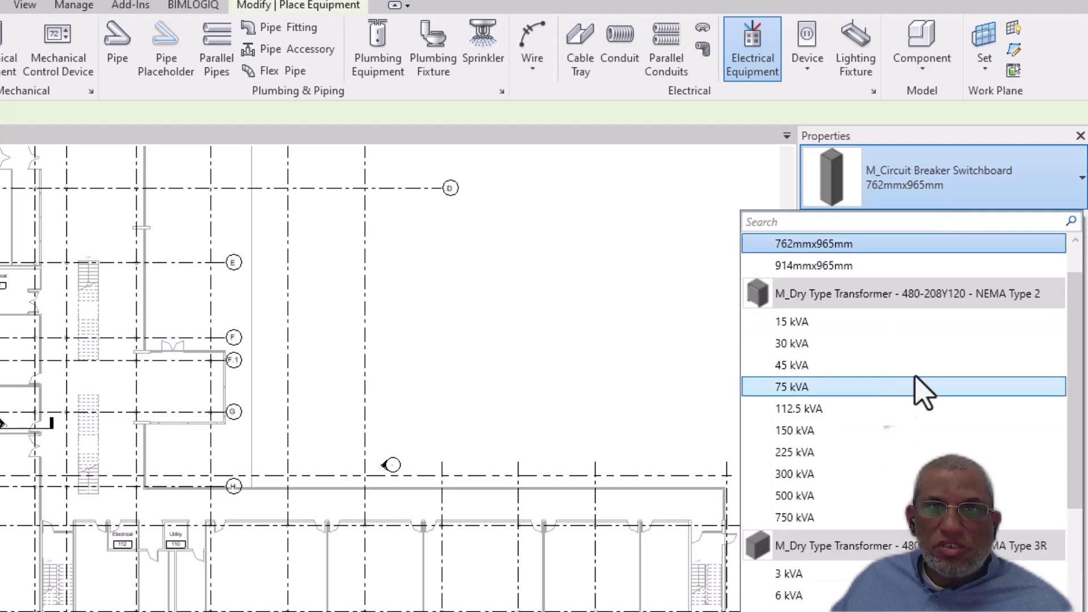
scroll(1076, 354, up, 1)
scroll(1077, 354, down, 4)
scroll(903, 425, down, 2)
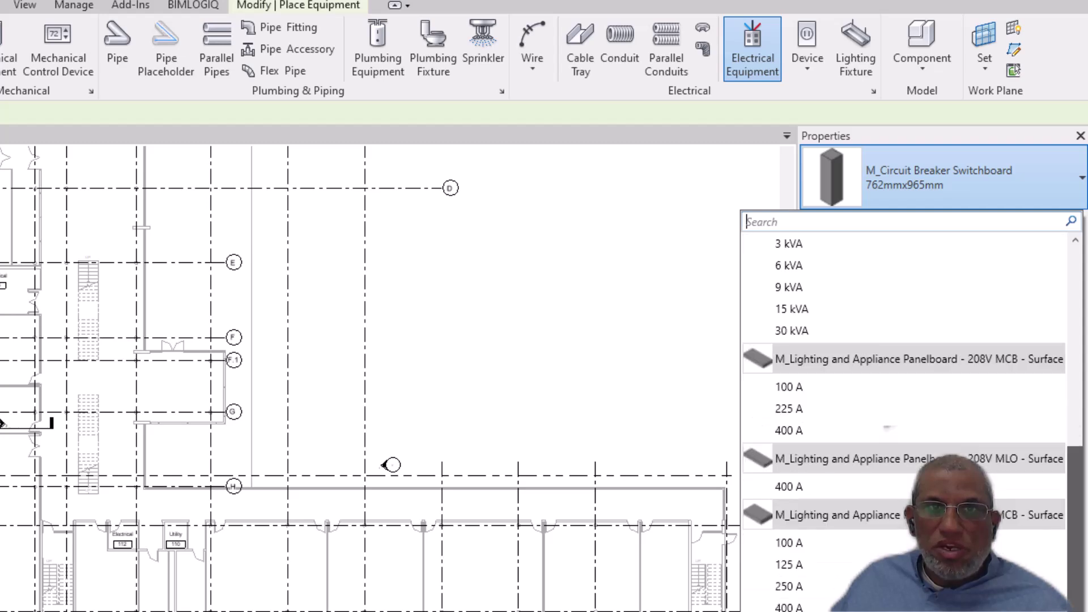
scroll(1061, 417, up, 6)
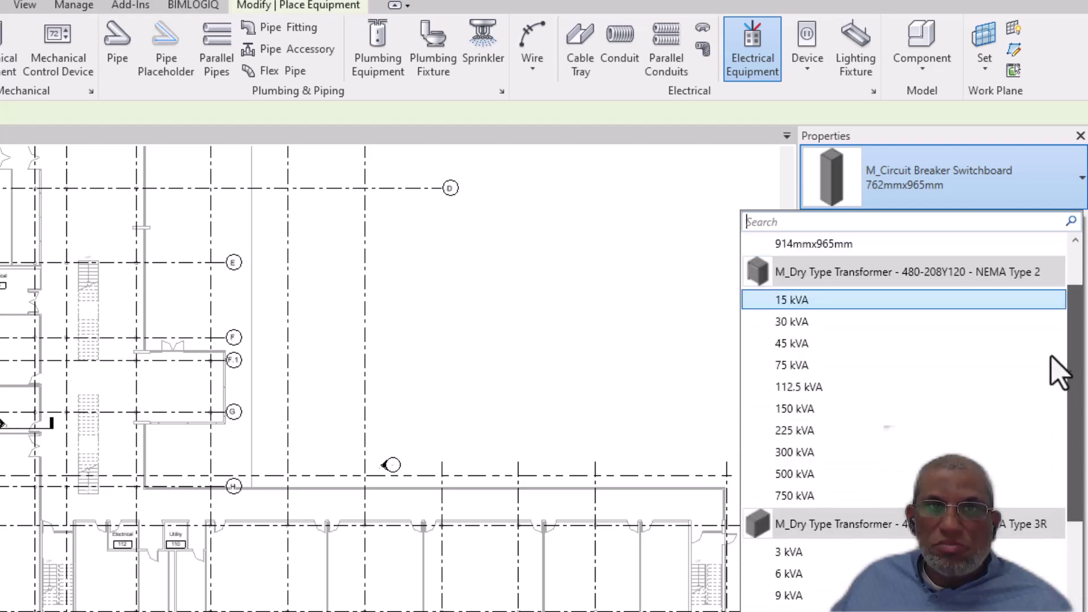
drag(1072, 334, 1069, 462)
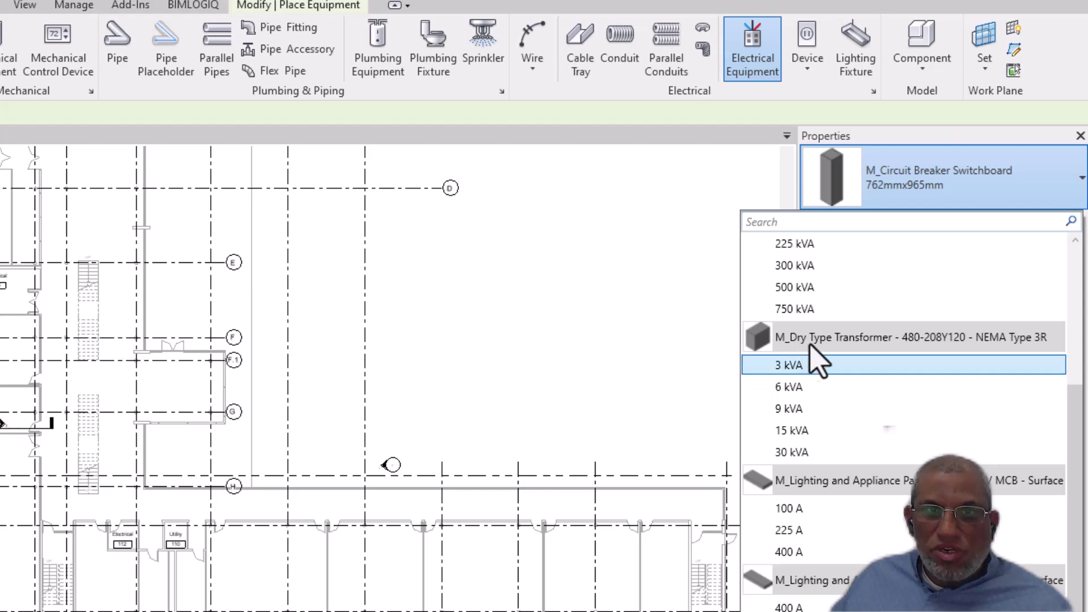
drag(1075, 408, 1073, 509)
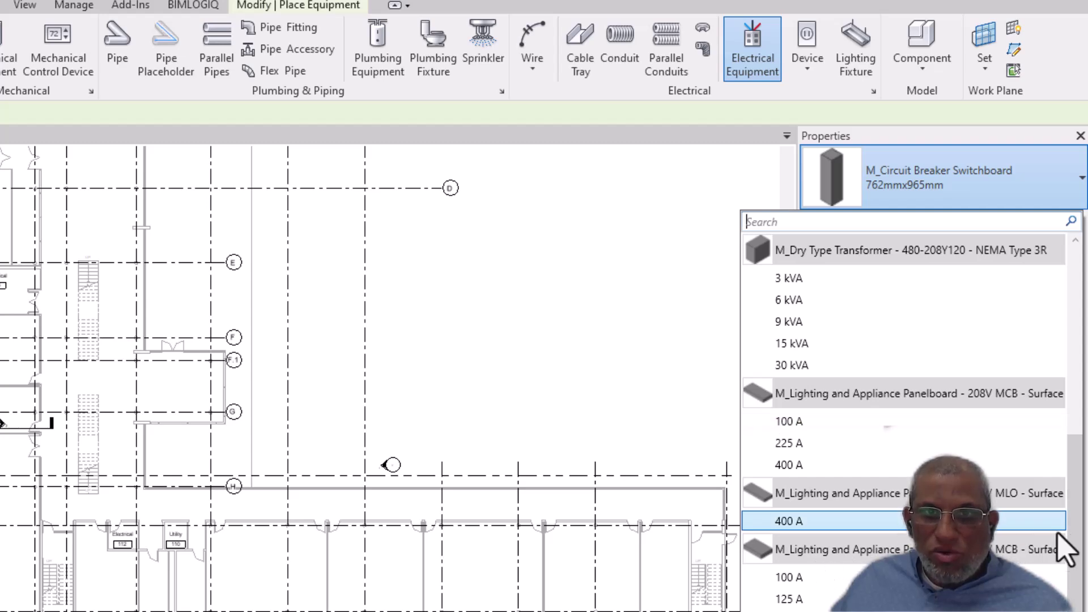
drag(1078, 538, 1079, 547)
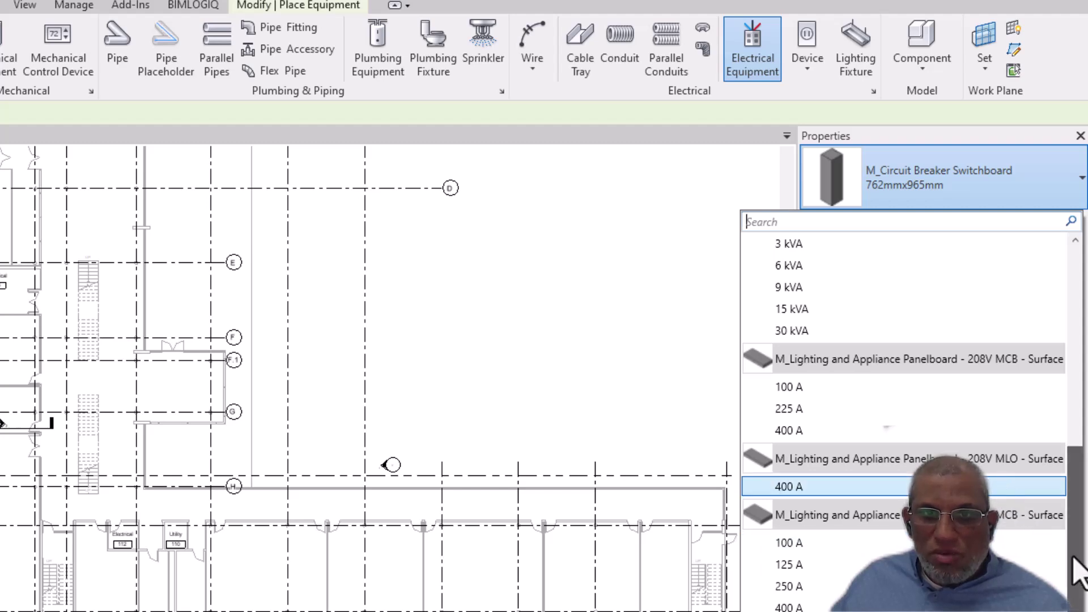
drag(1079, 570, 1083, 380)
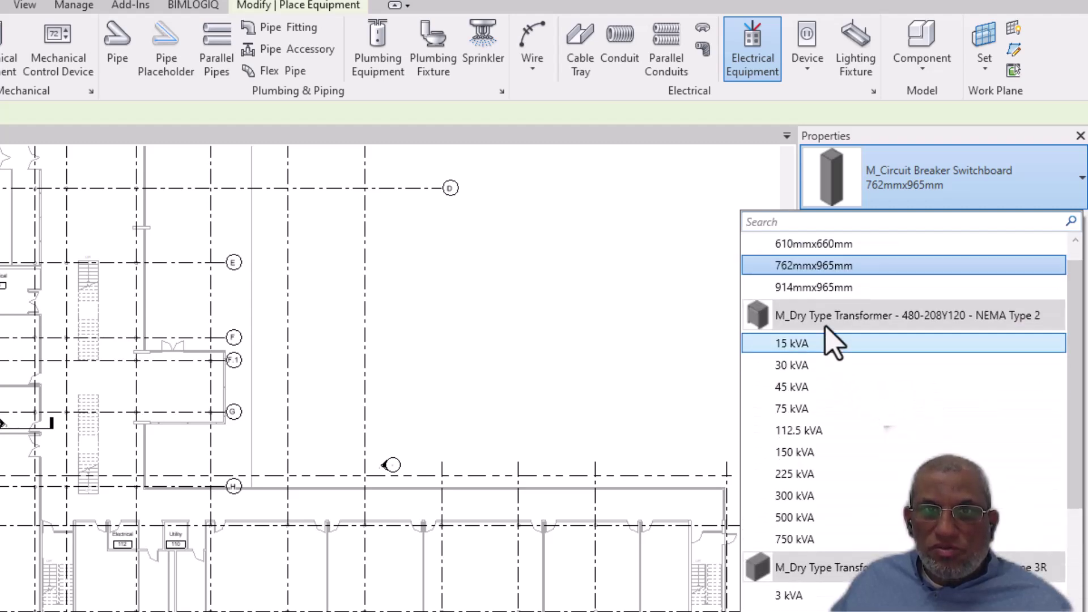
drag(1080, 359, 1081, 316)
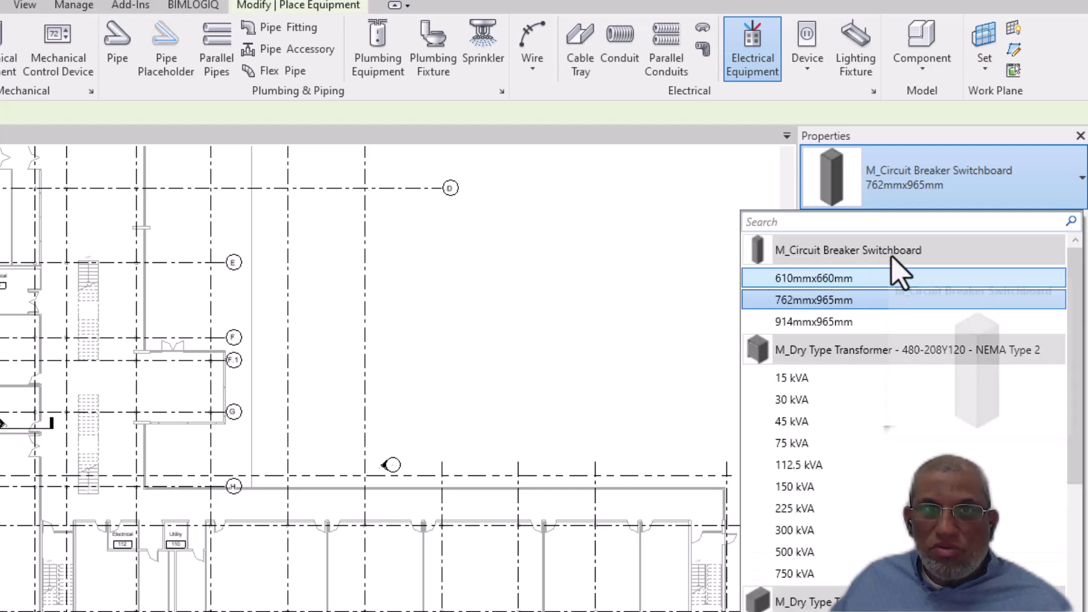
mouse_move(924, 275)
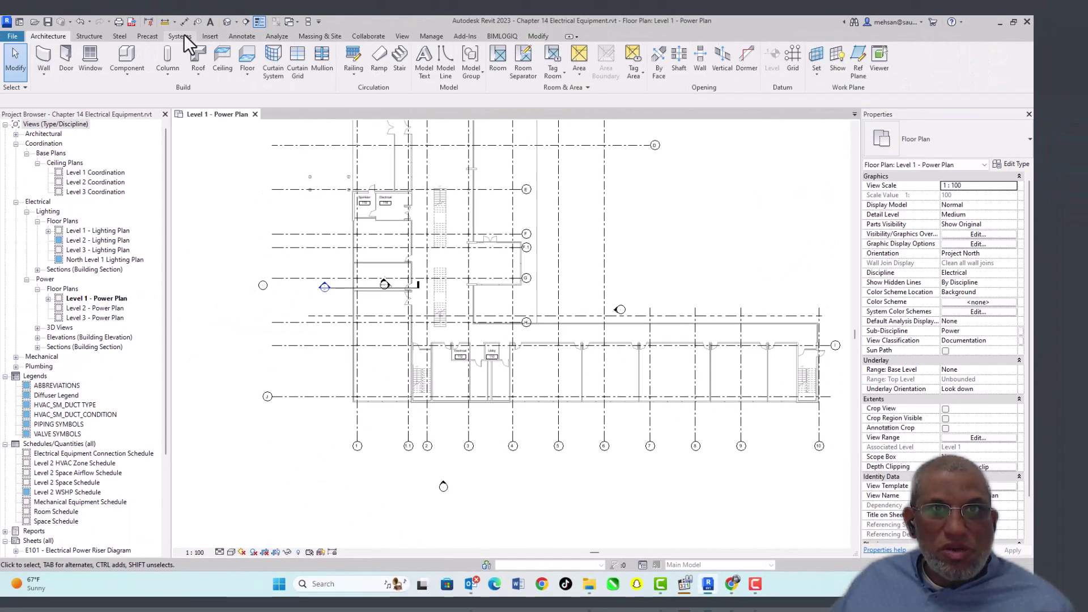
Start the Electrical Equipment command and browse the family library for loading to the Electrical > MEP > Electric Power folder.
click(183, 37)
click(836, 70)
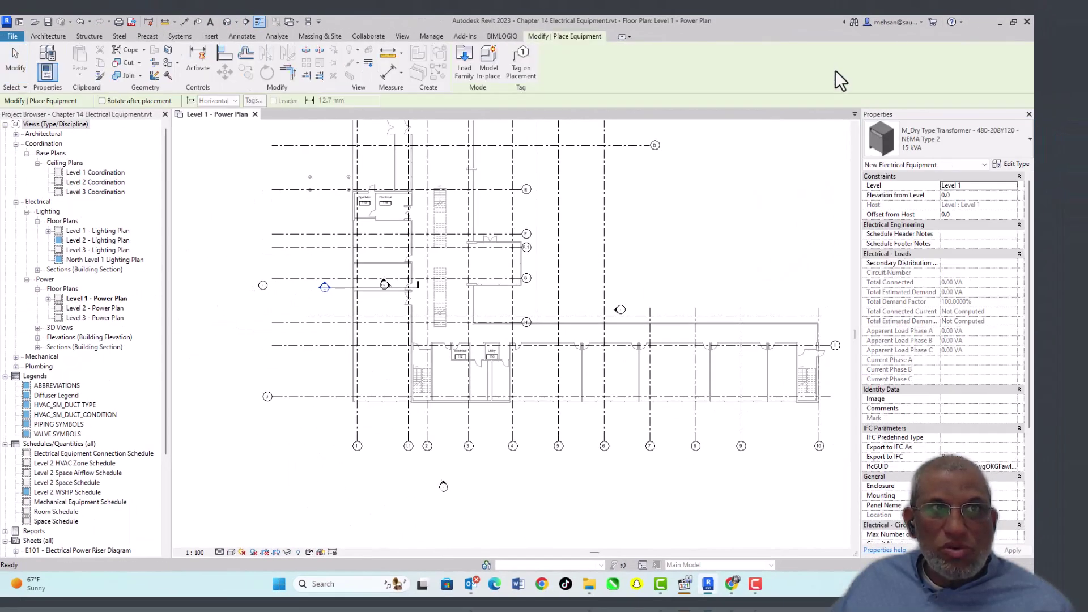
click(460, 77)
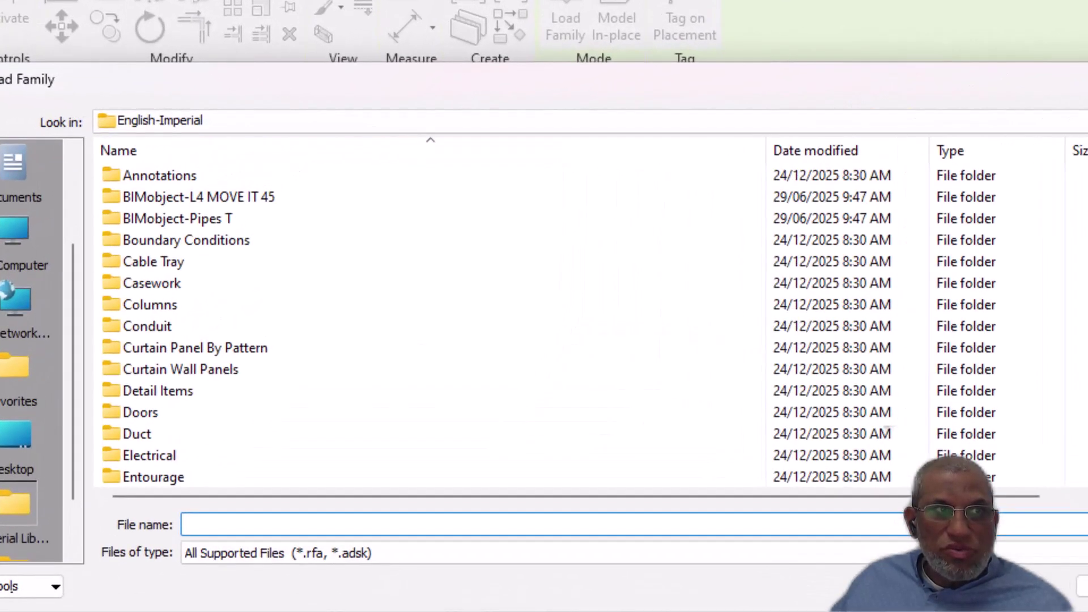
scroll(453, 295, down, 3)
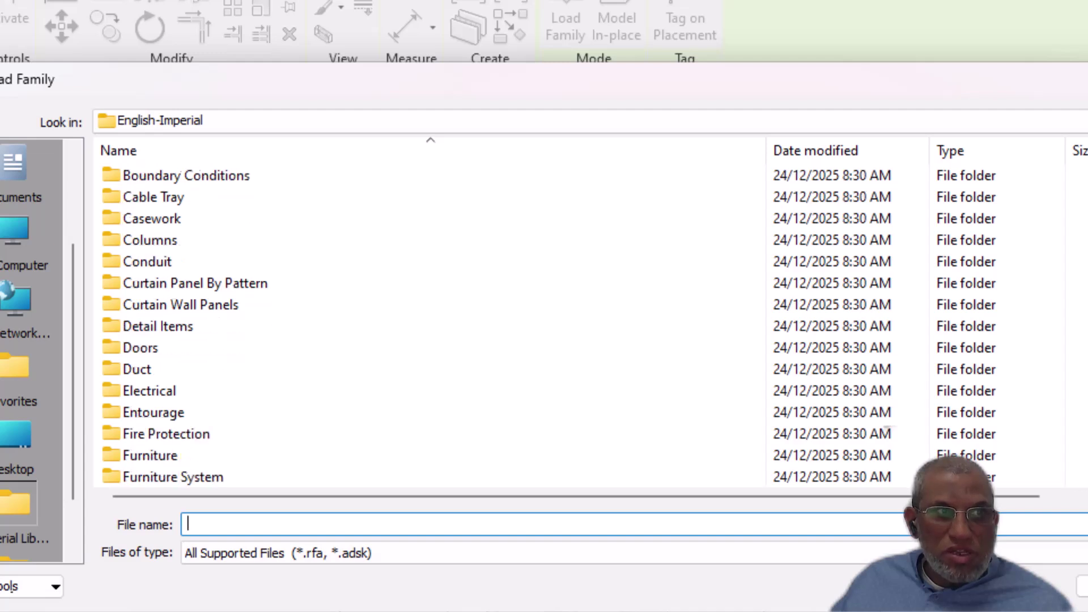
scroll(454, 294, down, 1)
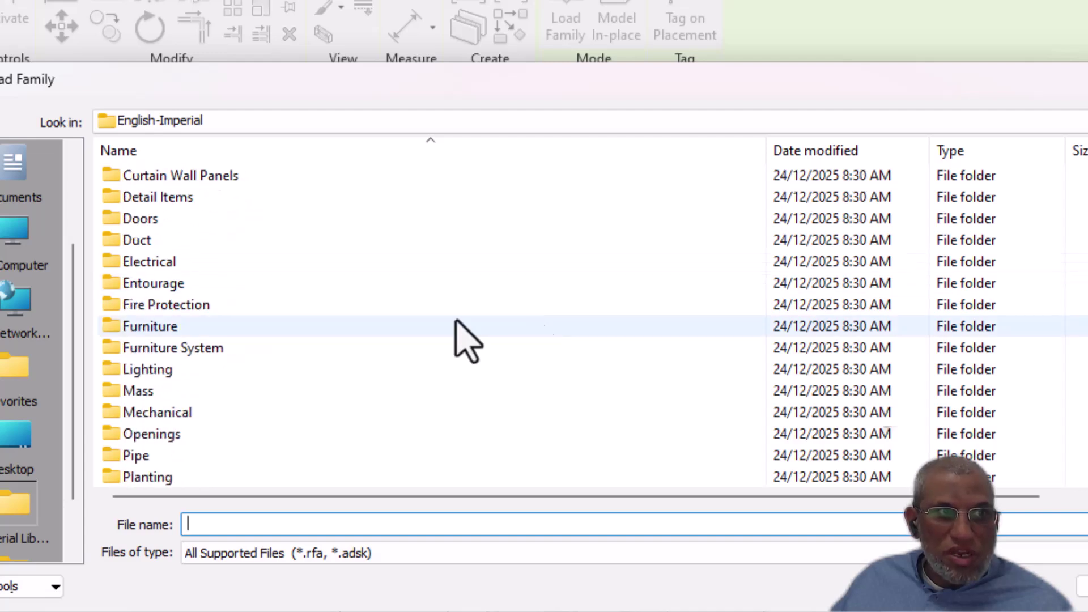
double_click(143, 265)
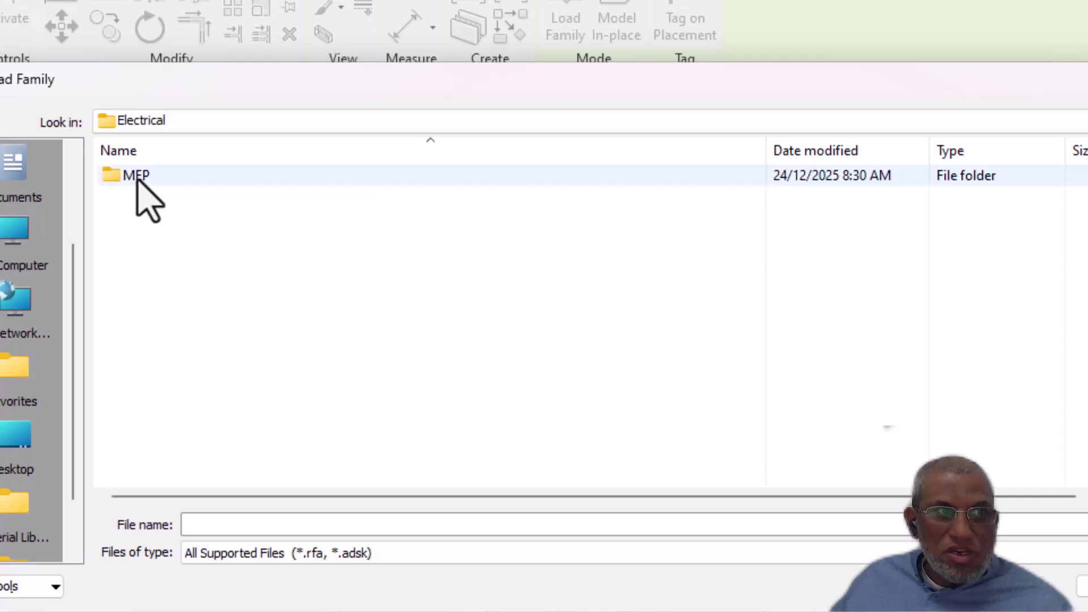
double_click(139, 184)
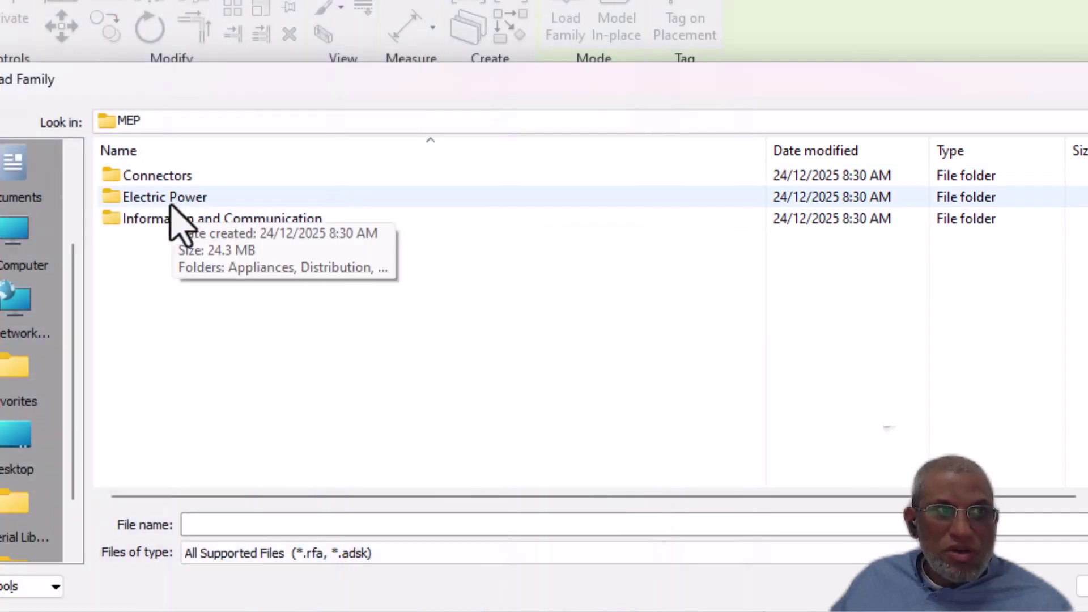
double_click(170, 202)
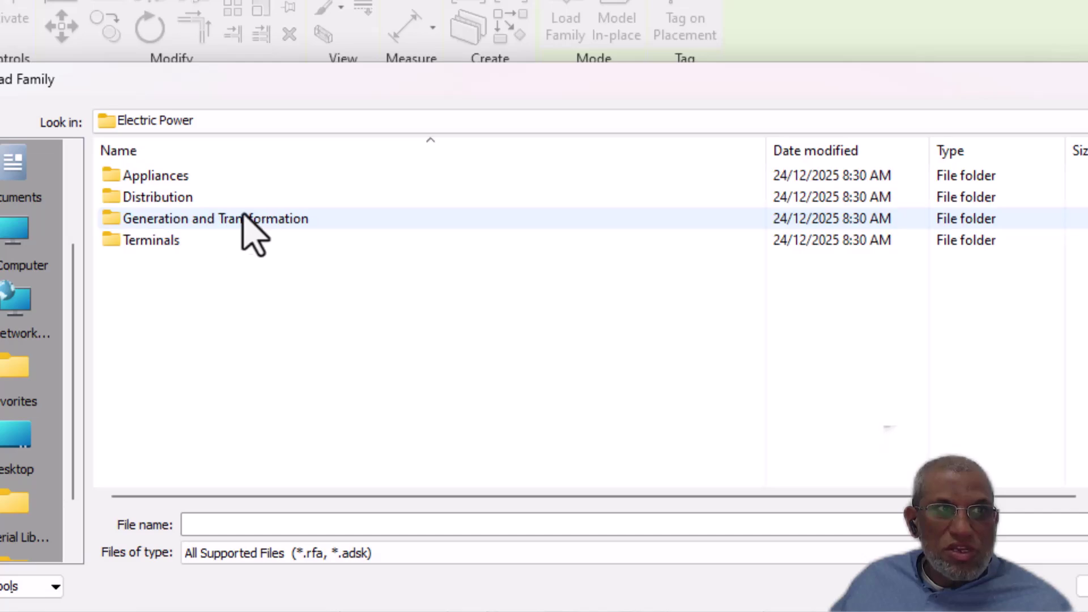
Look through the switchboard, panelboard and motor control center families in the Distribution folder, and return to Electric Power.
double_click(167, 205)
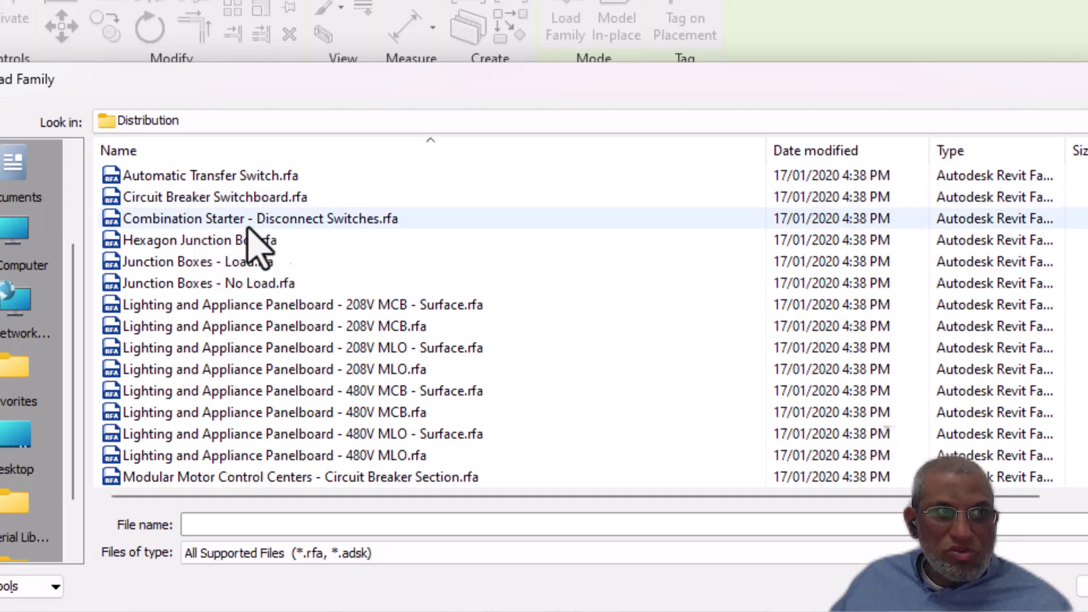
scroll(279, 327, down, 3)
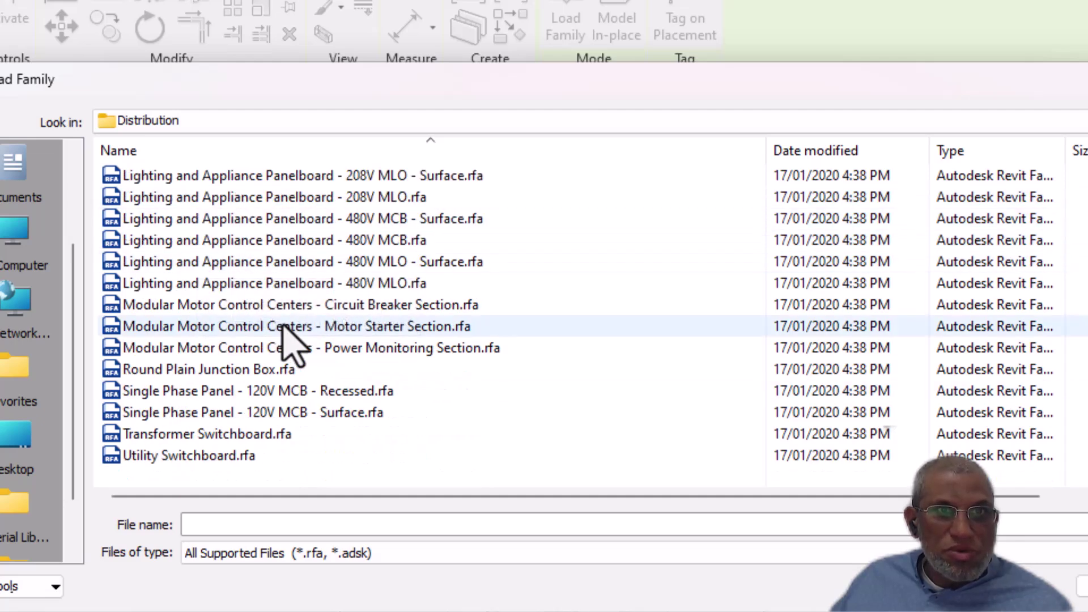
click(1087, 121)
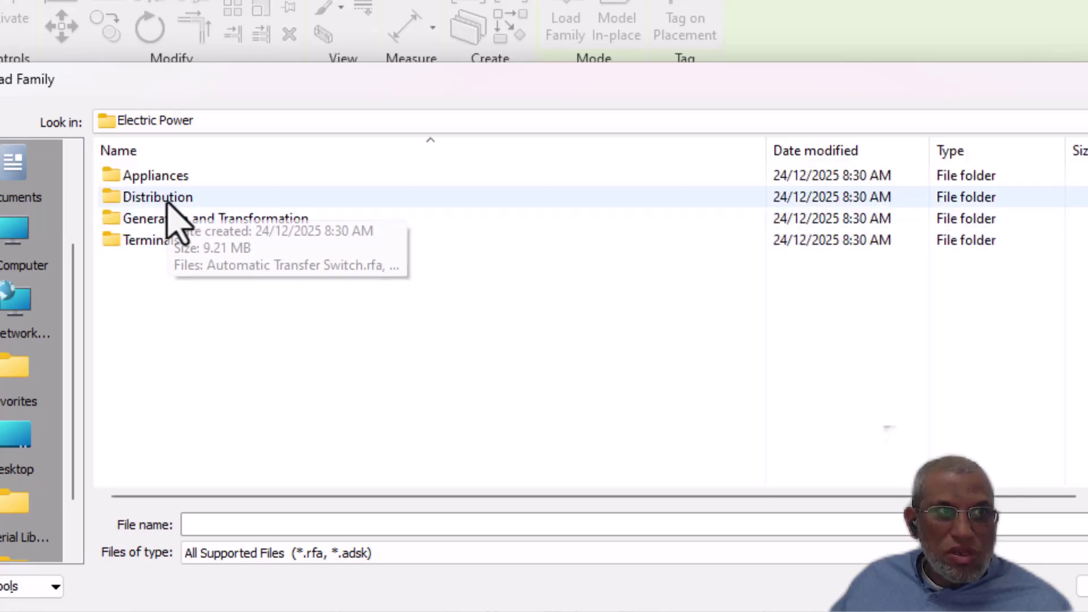
double_click(170, 198)
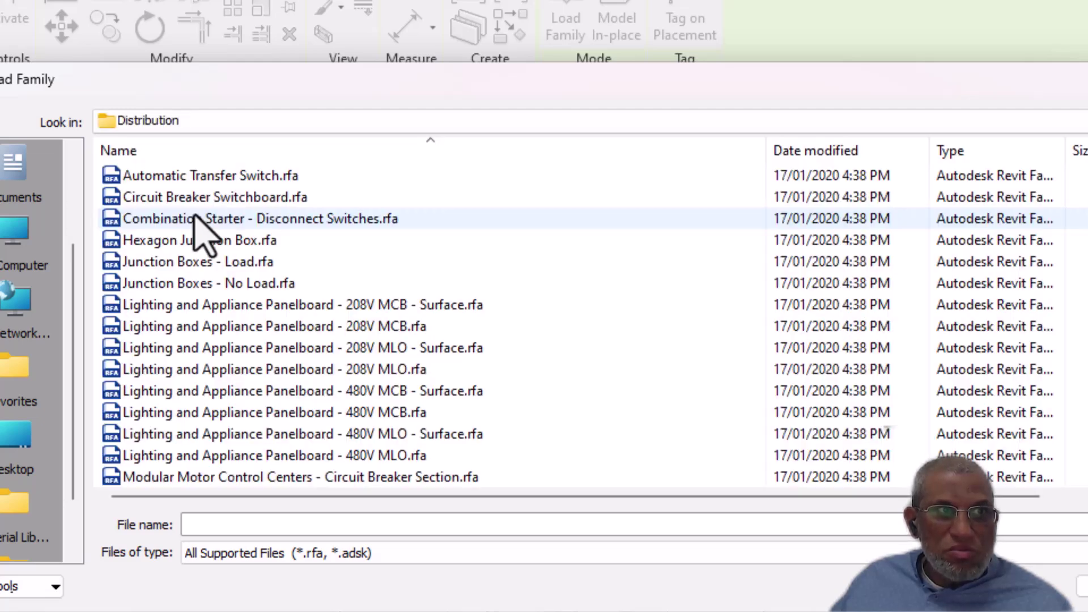
scroll(325, 241, down, 3)
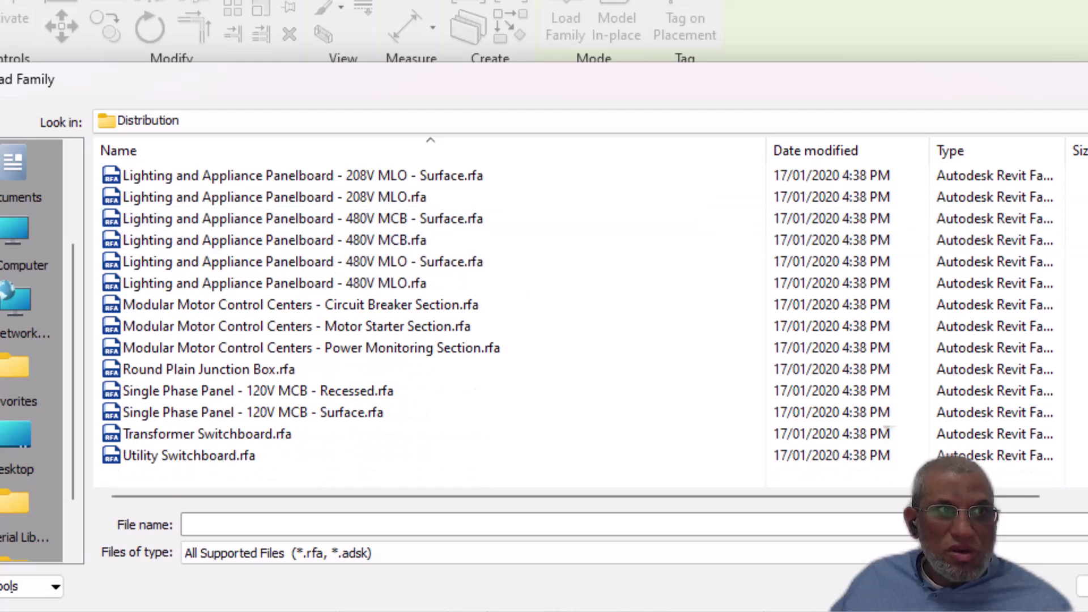
click(1087, 121)
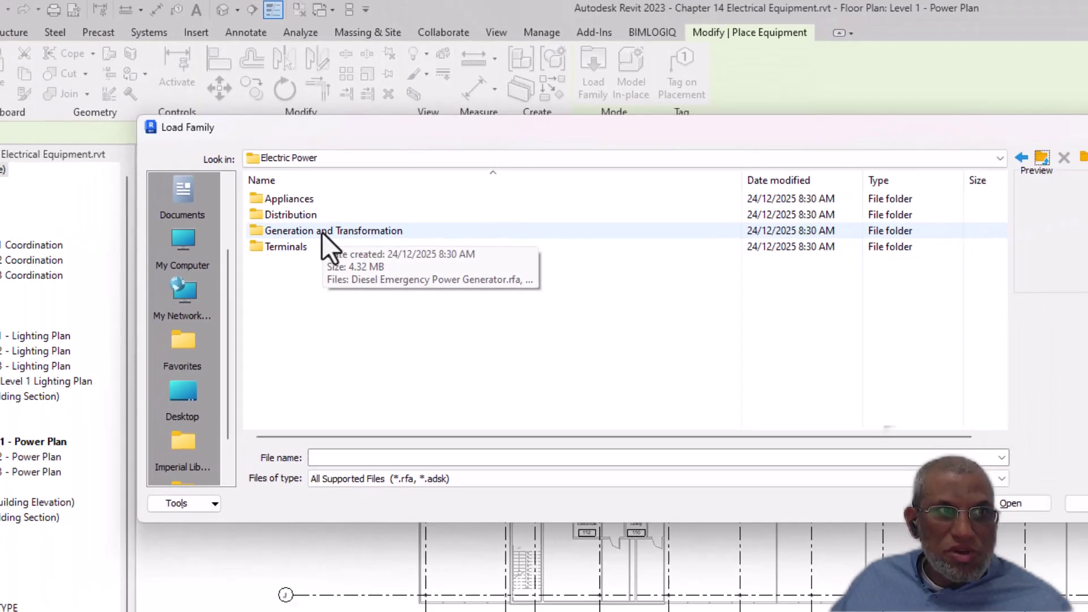
Check the contents of the Generation and Transformation and Appliances folders, returning to the Electric Power folder.
double_click(224, 219)
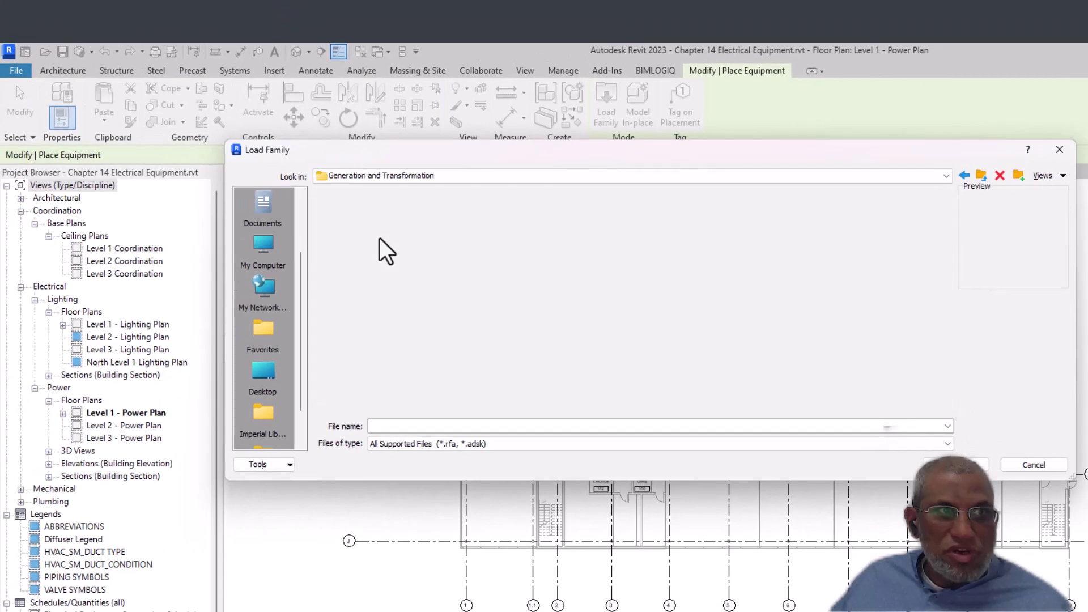
click(980, 176)
double_click(365, 211)
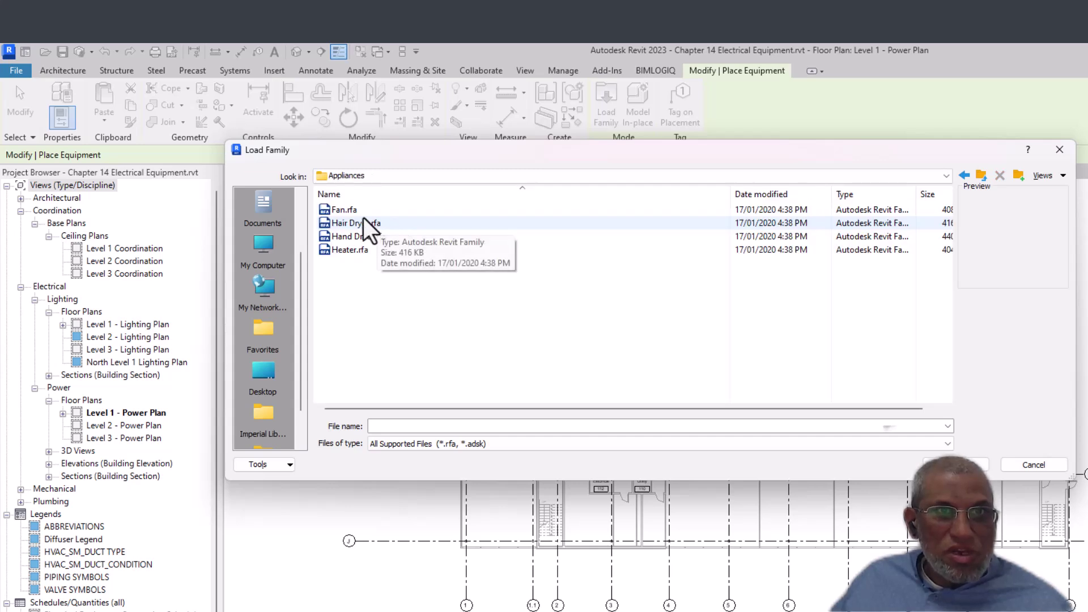
click(981, 177)
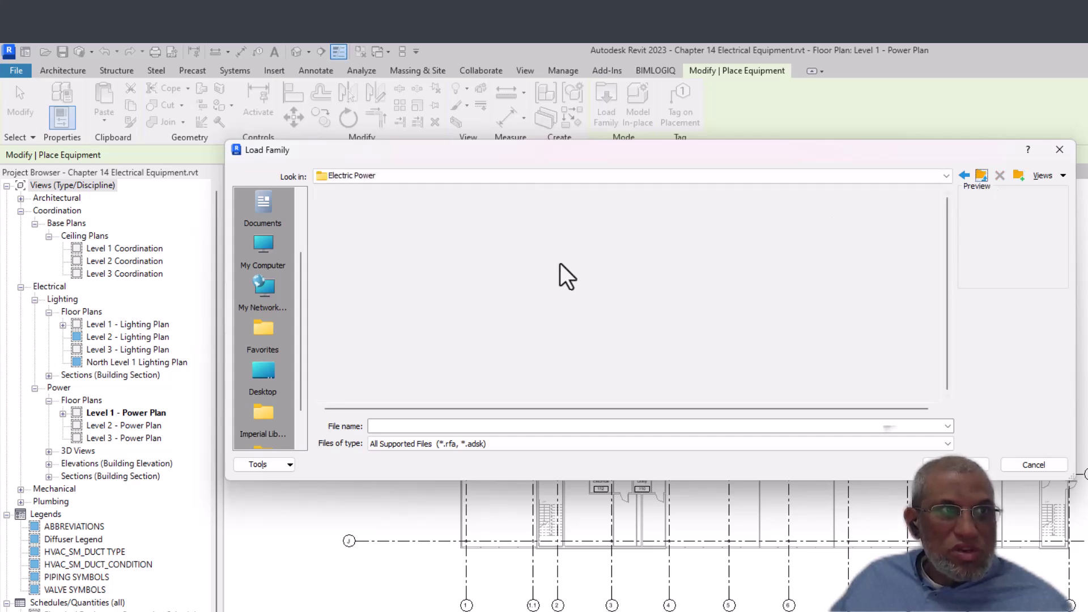
Look through the receptacle and switch families in the Terminals folder, and return to the MEP folder.
click(358, 253)
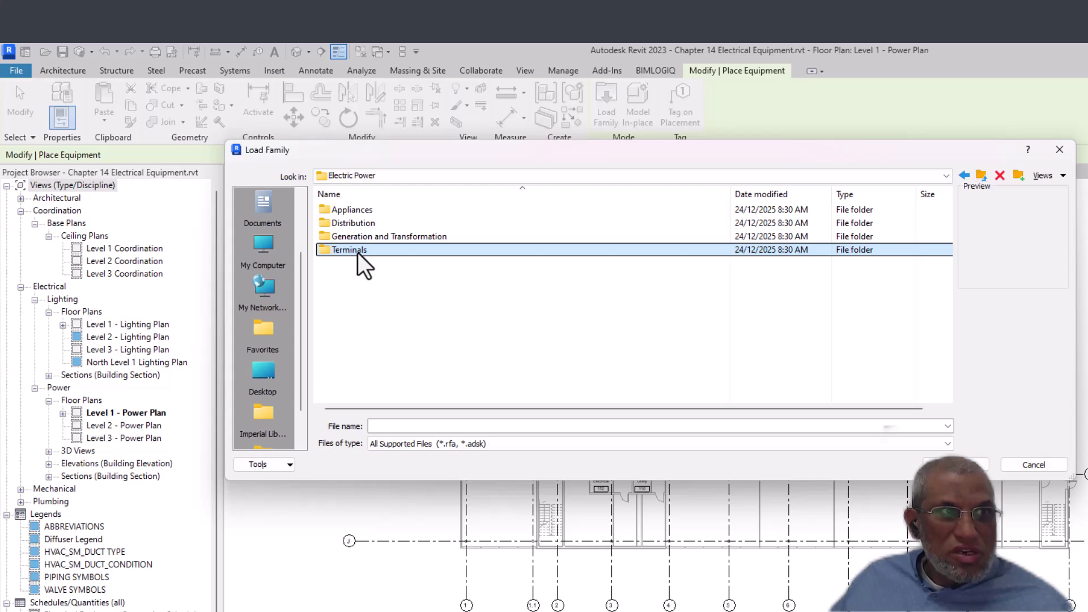
double_click(357, 251)
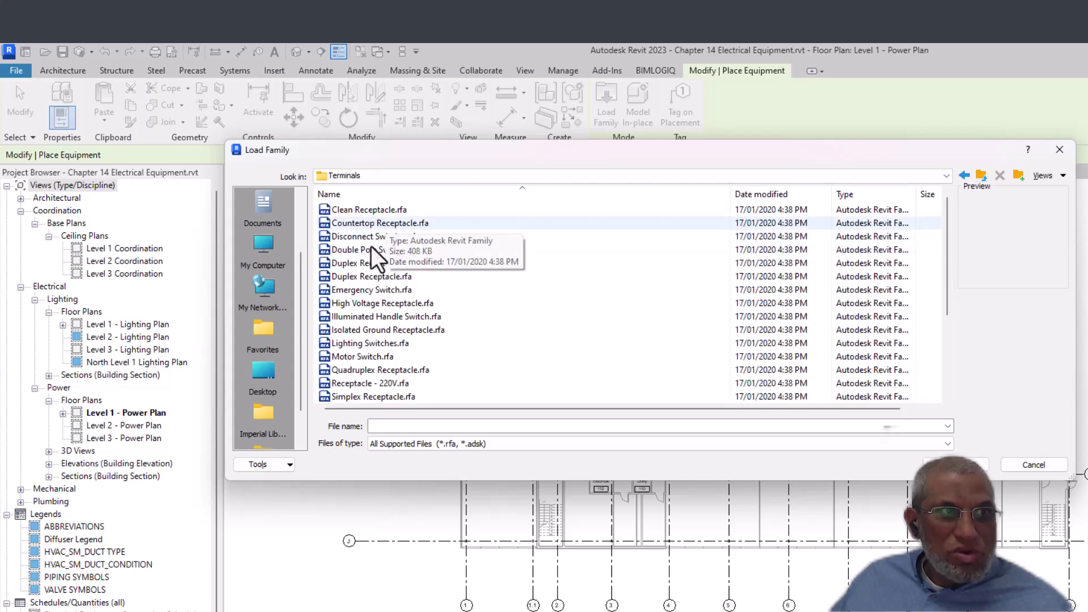
scroll(383, 278, down, 2)
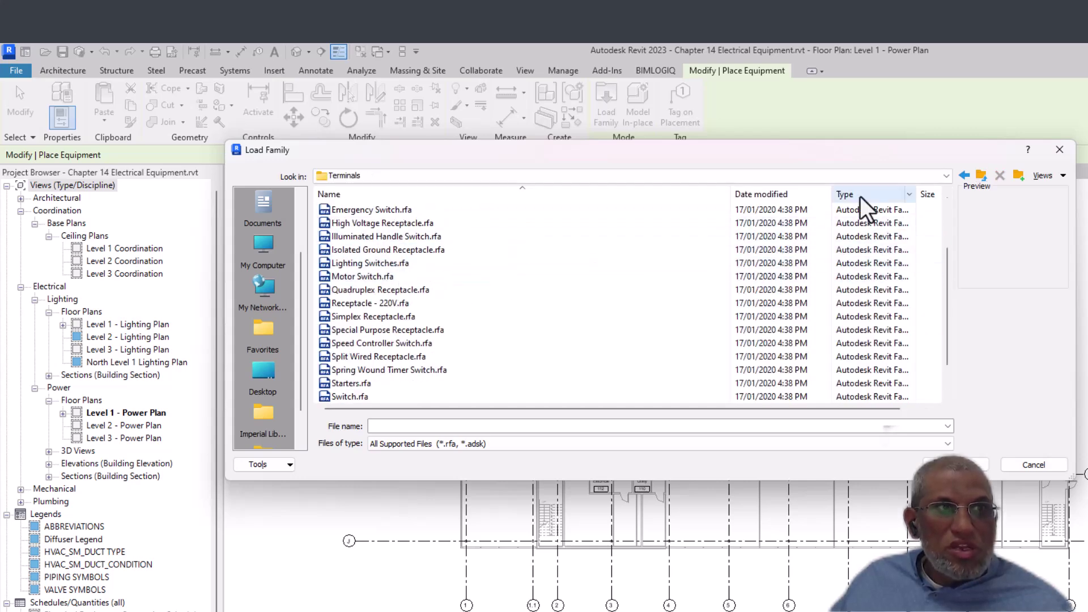
click(981, 175)
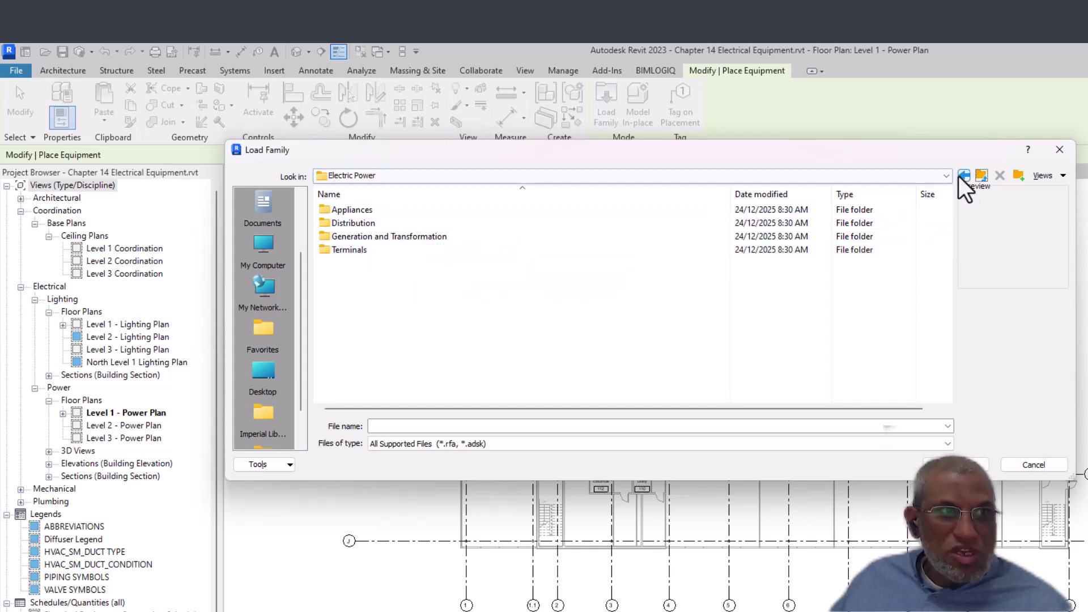
click(981, 176)
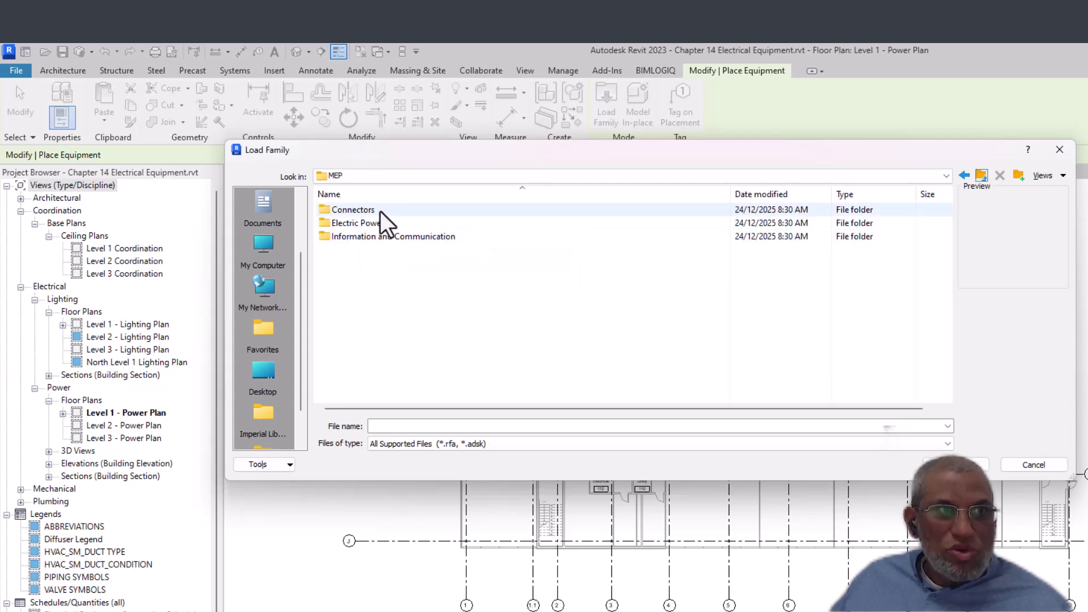
Look through the Communication families under Information and Communication, and return to the parent folder.
click(371, 236)
double_click(371, 236)
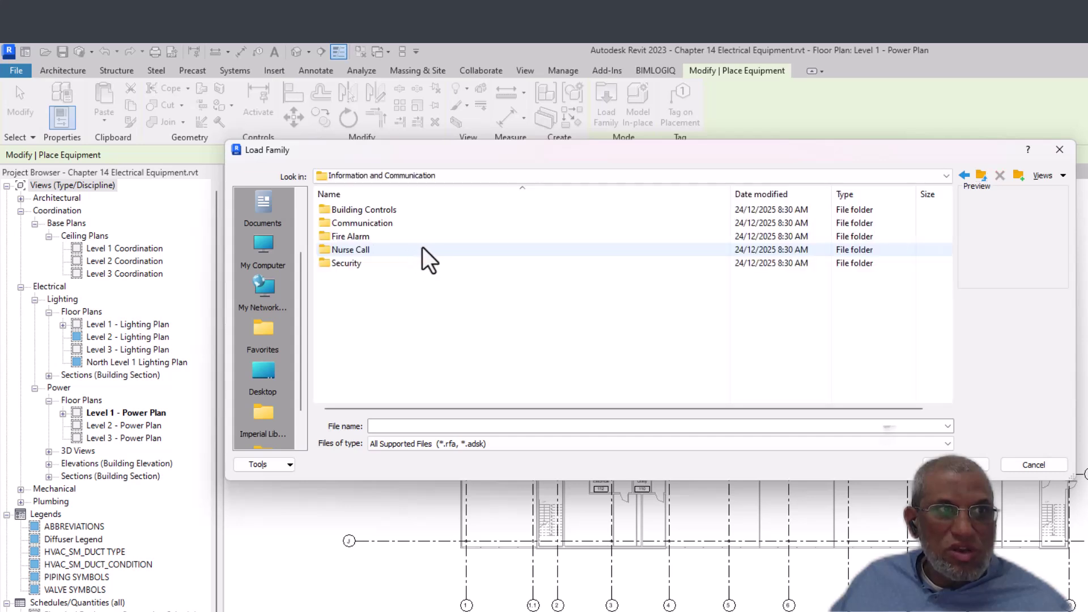
double_click(361, 225)
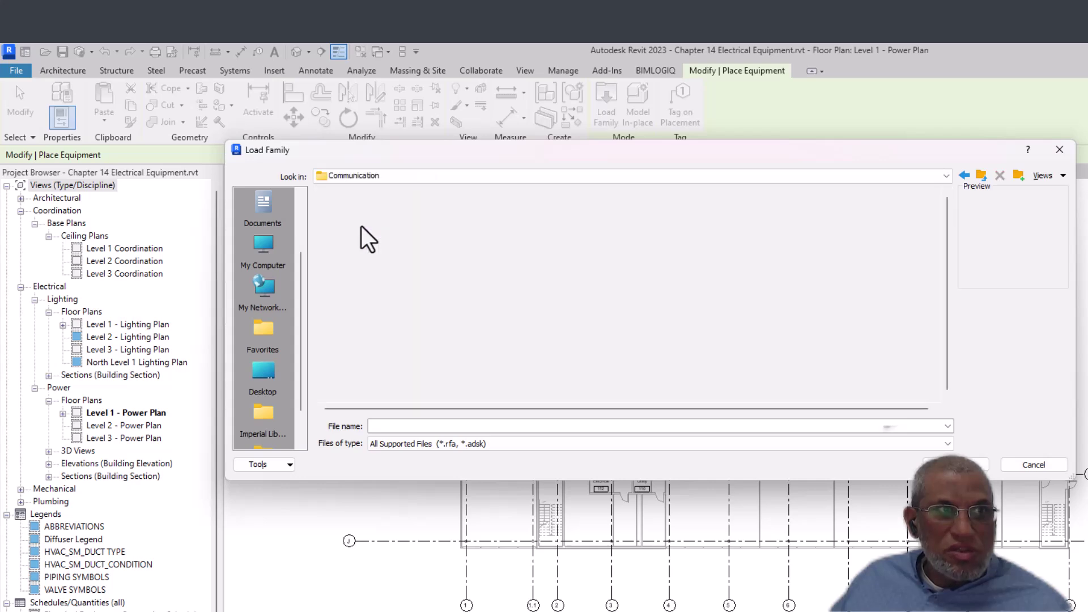
scroll(482, 249, down, 4)
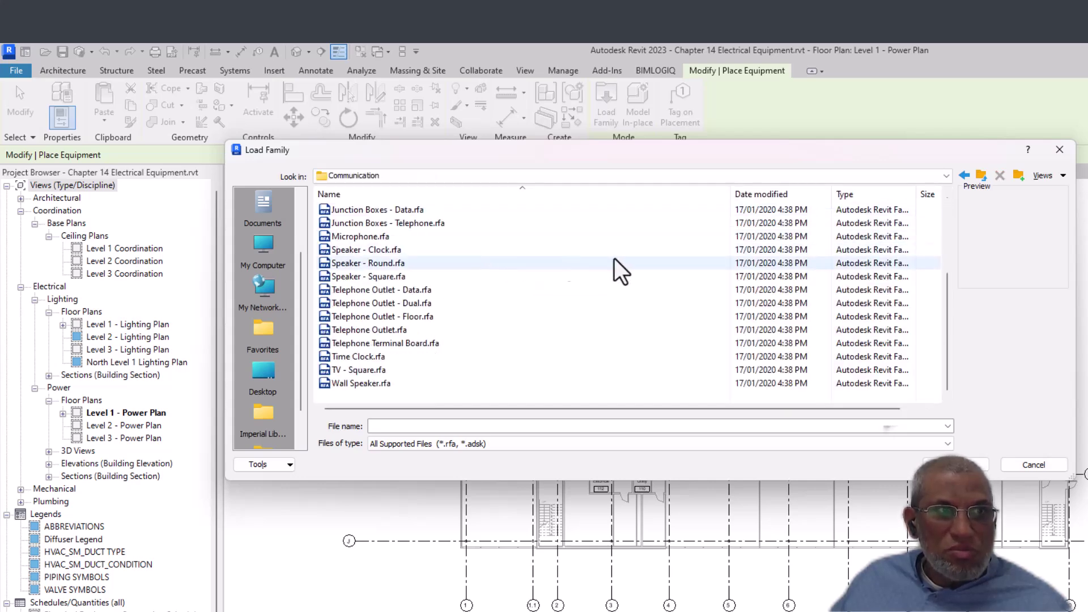
click(980, 176)
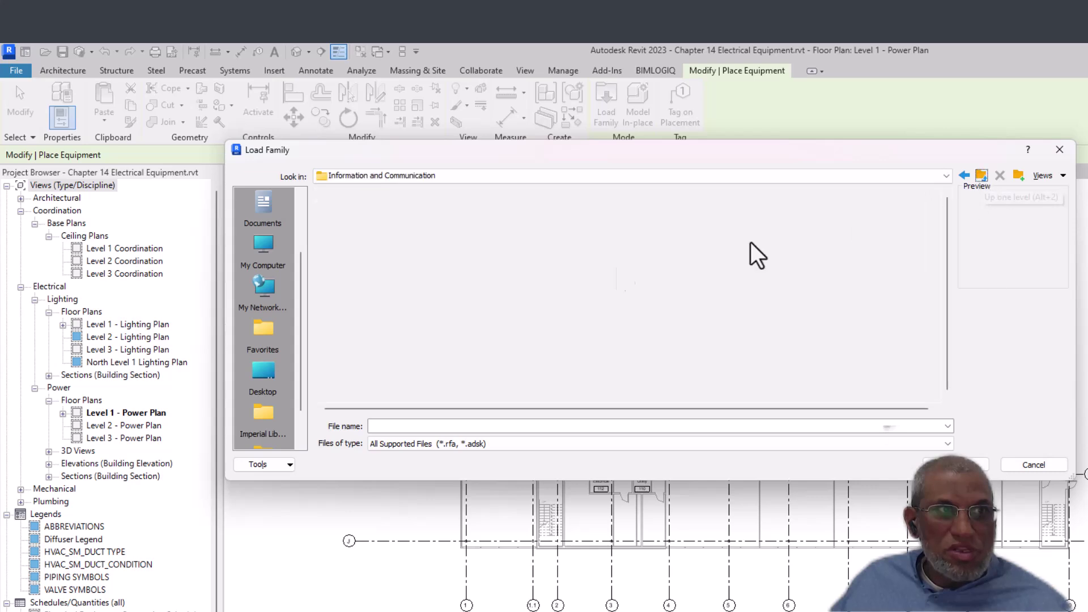
Check the contents of the Fire Alarm and Building Controls folders, returning to the MEP folder.
double_click(353, 238)
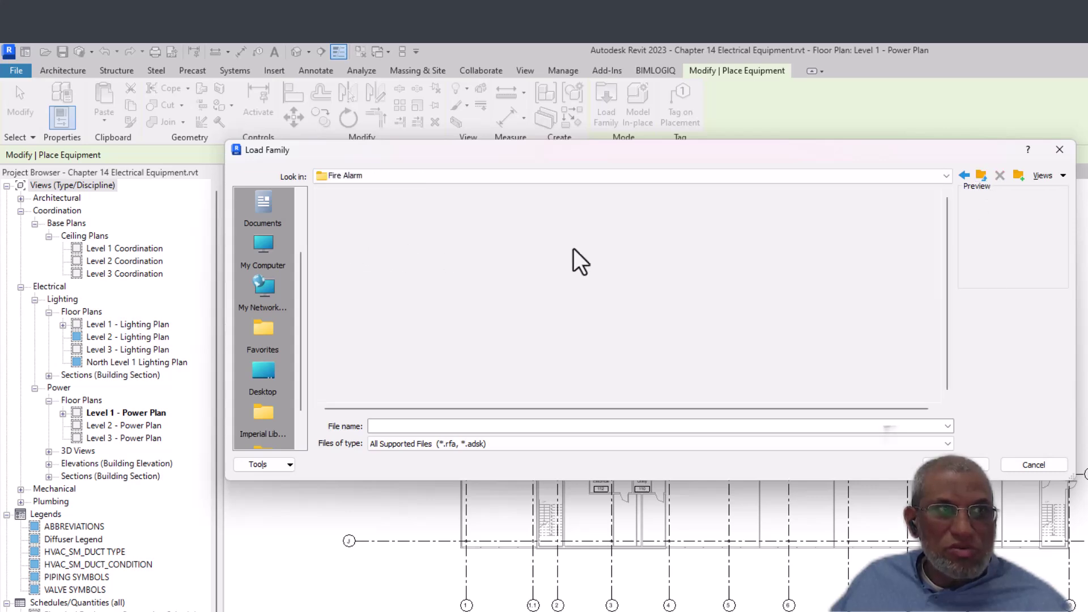
click(983, 180)
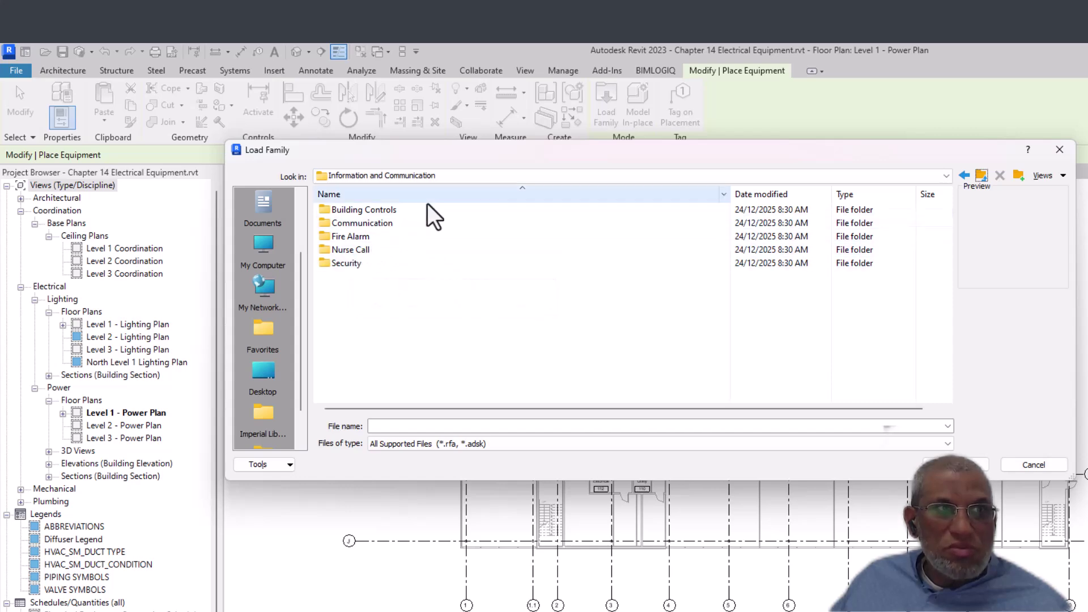
double_click(379, 212)
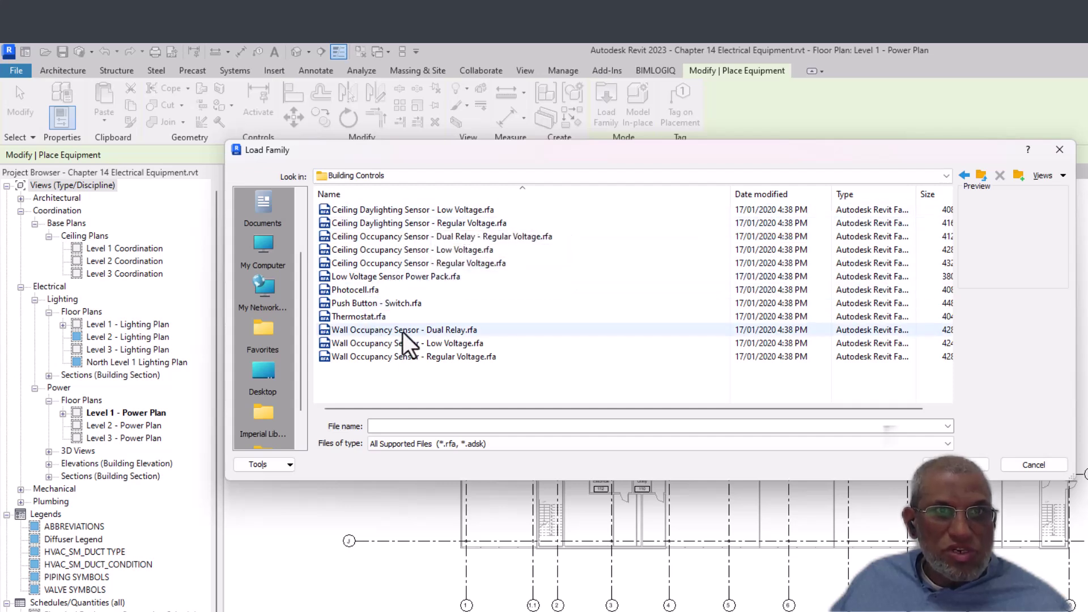
click(978, 180)
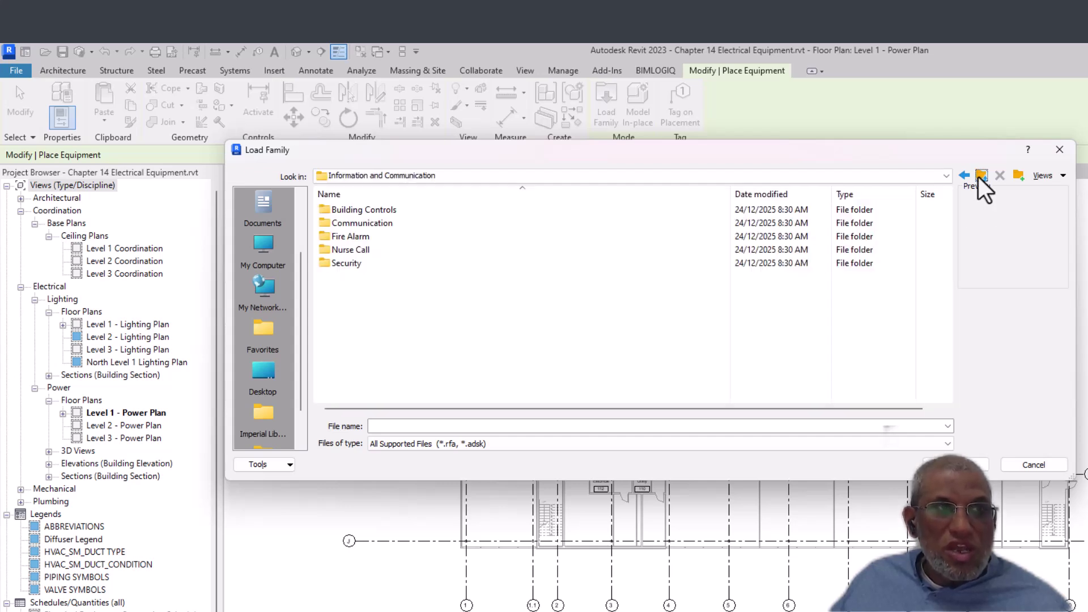
click(979, 180)
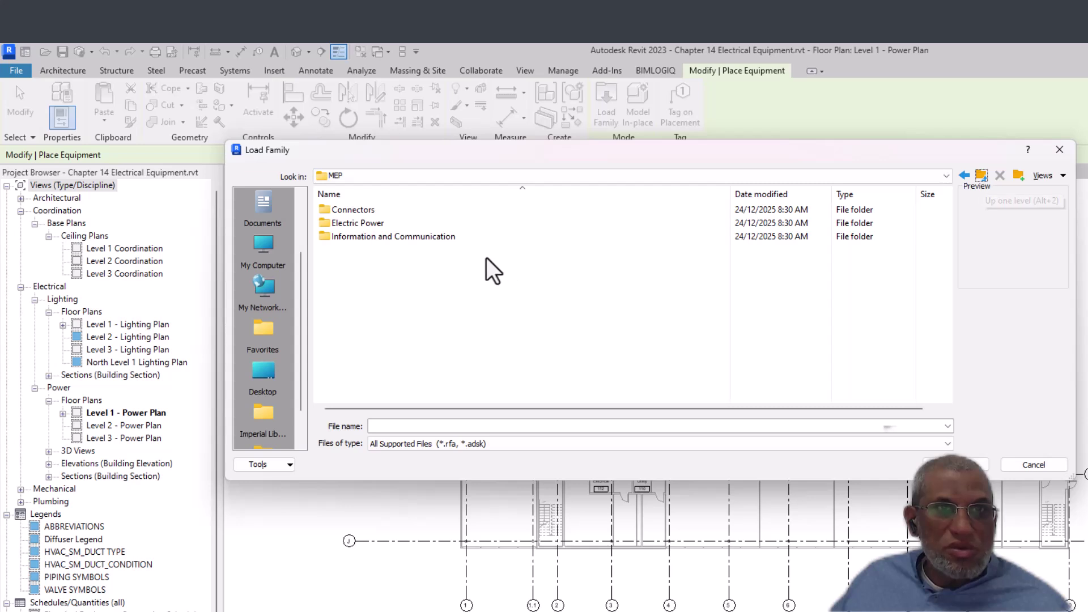
Go up to the English-Imperial library, look at the Fire Protection > Cabinets families, and close the family browser without loading anything.
click(980, 175)
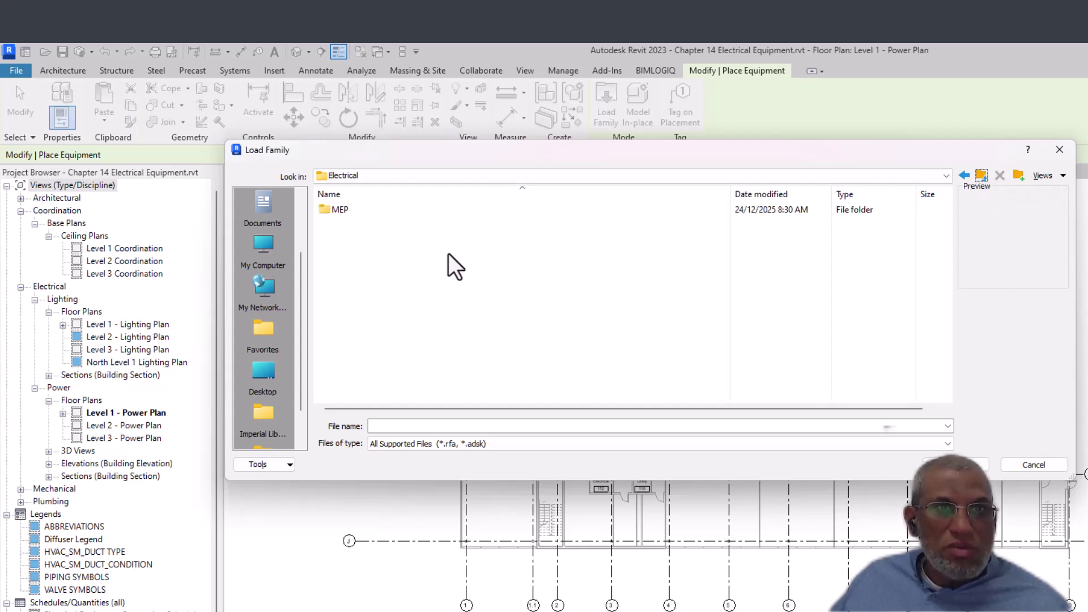
click(979, 178)
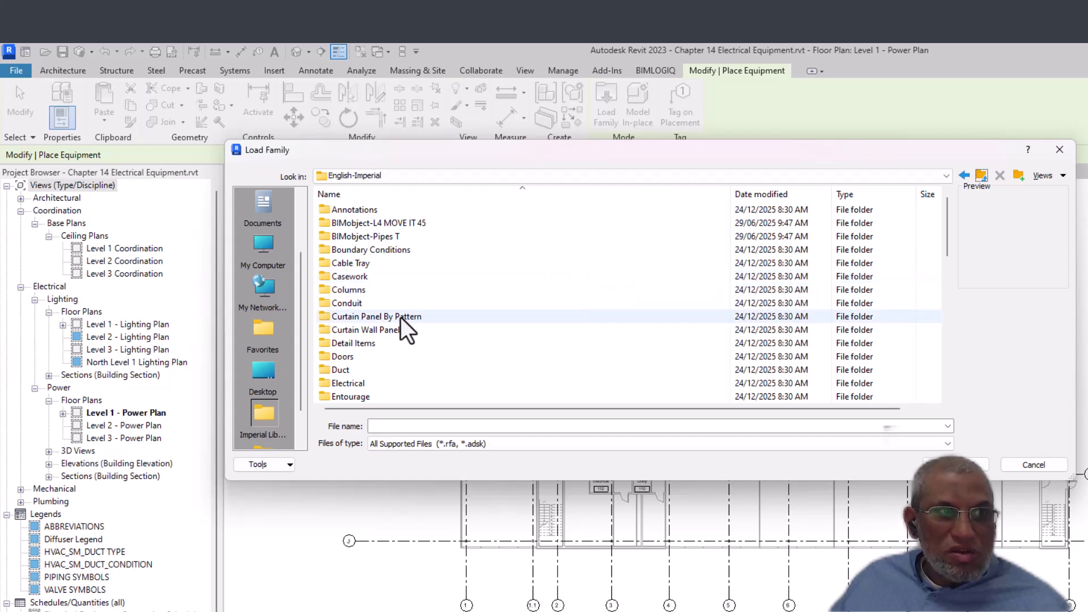
scroll(484, 309, down, 1)
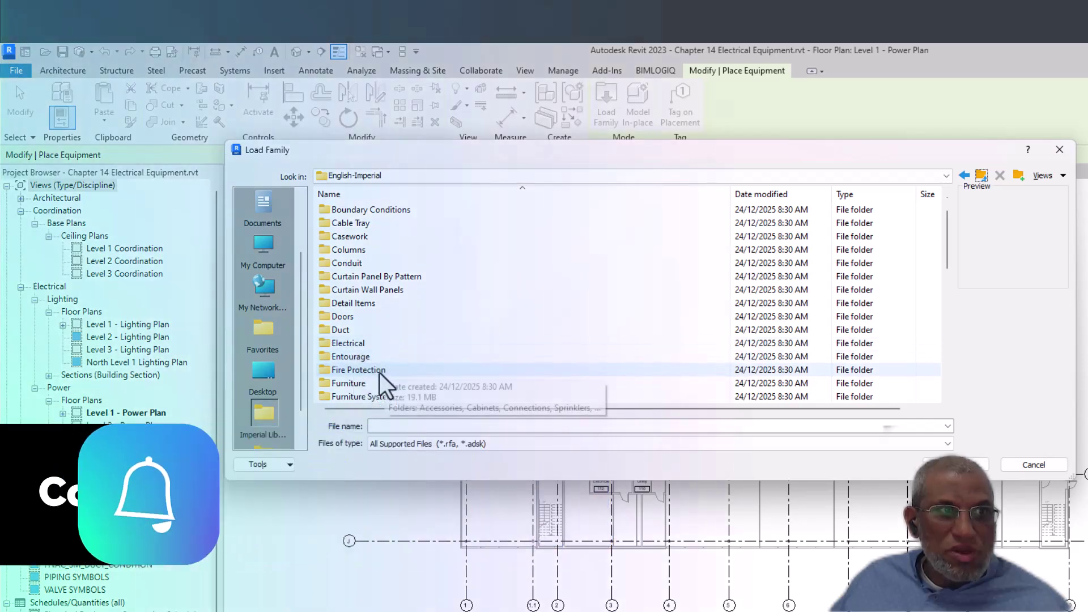
double_click(363, 370)
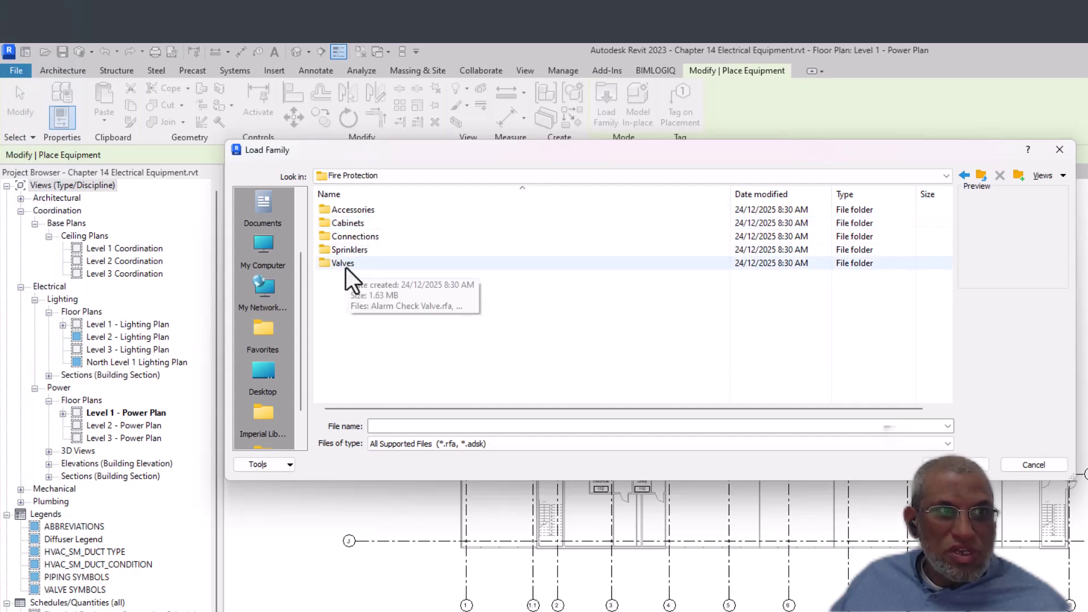
click(356, 225)
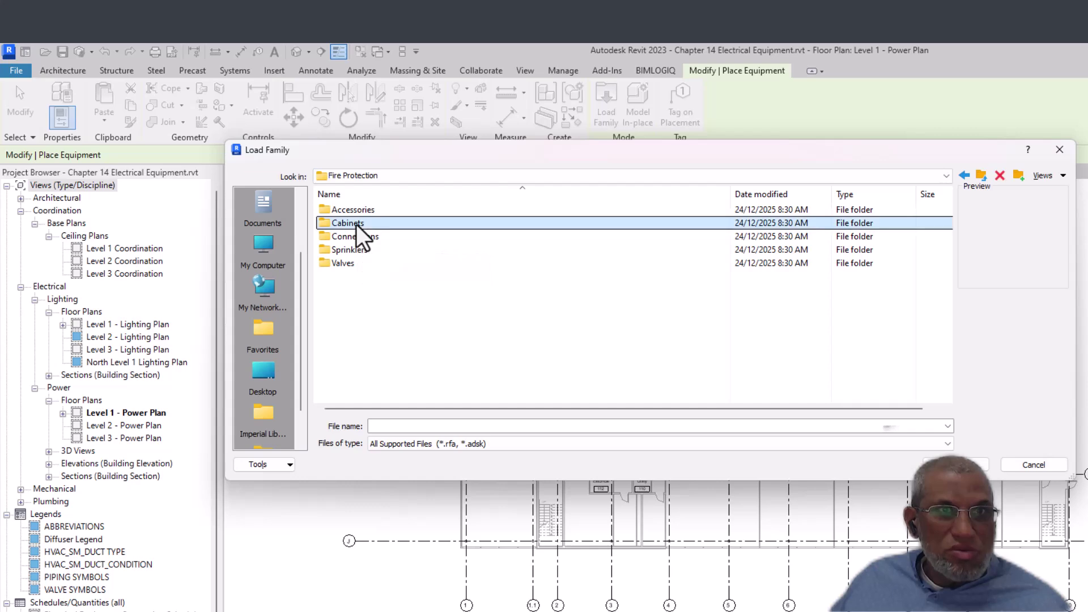
double_click(356, 224)
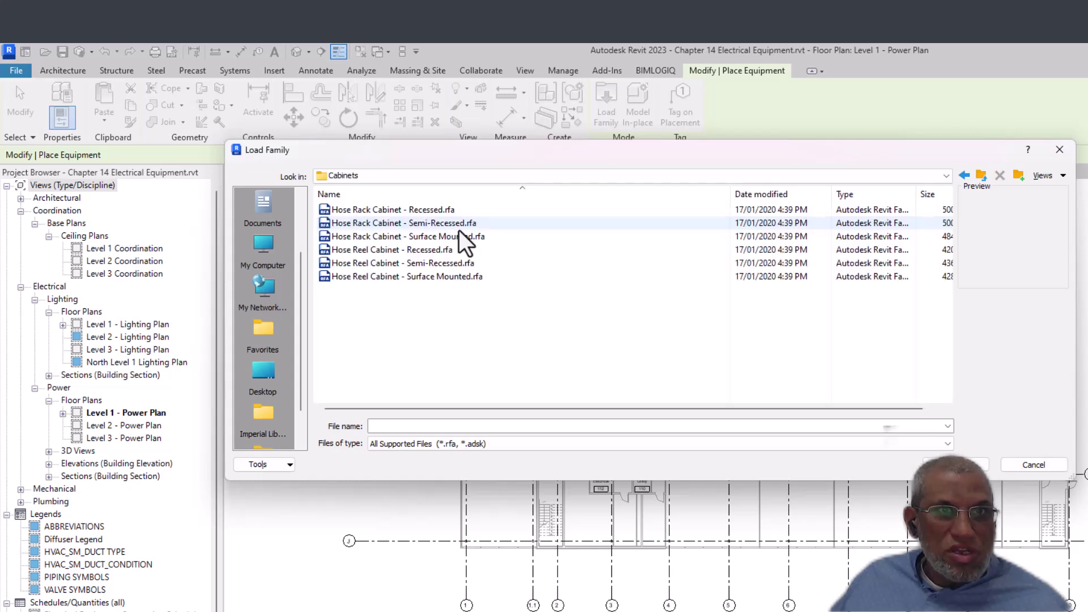
click(982, 176)
click(1058, 150)
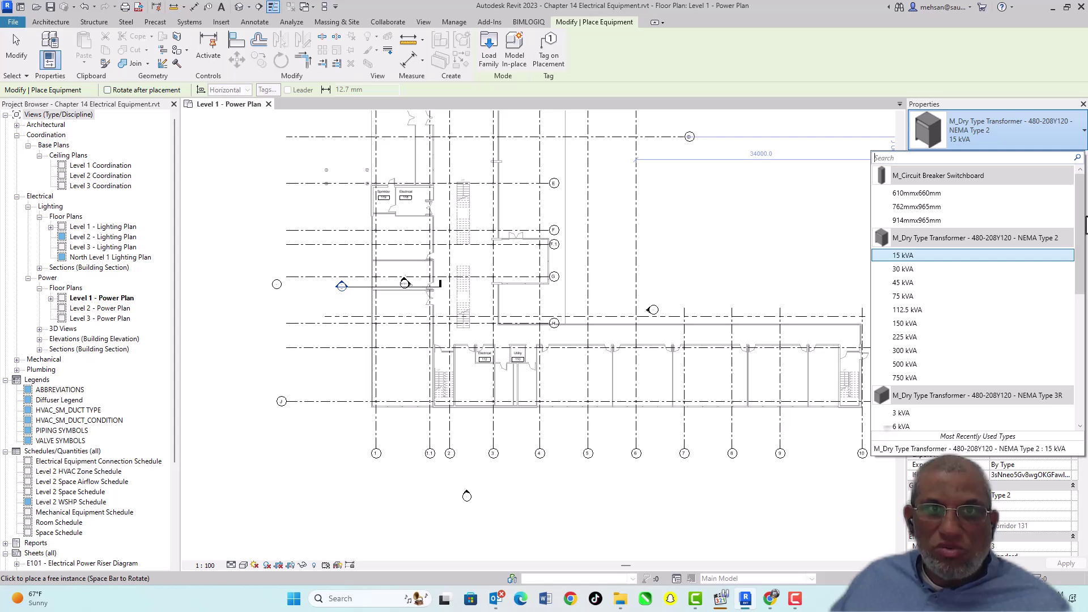
Place a 610mmx660mm M_Circuit Breaker Switchboard against the lower wall of Electrical room 112, 1800 mm left of the vertical gridline, and end placement.
click(924, 194)
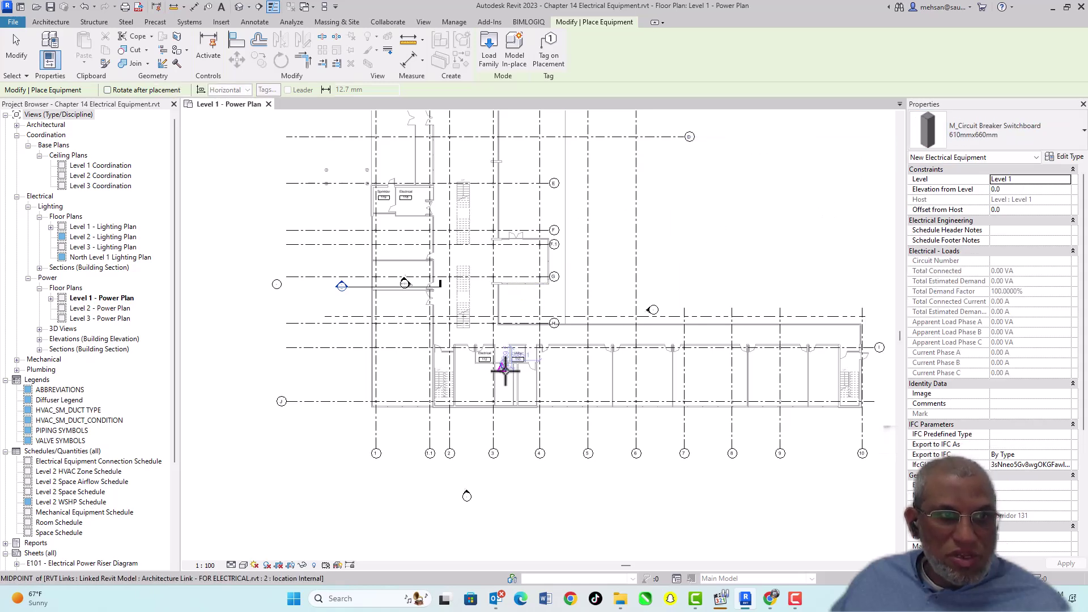
scroll(506, 369, up, 10)
scroll(520, 337, up, 3)
scroll(527, 340, down, 6)
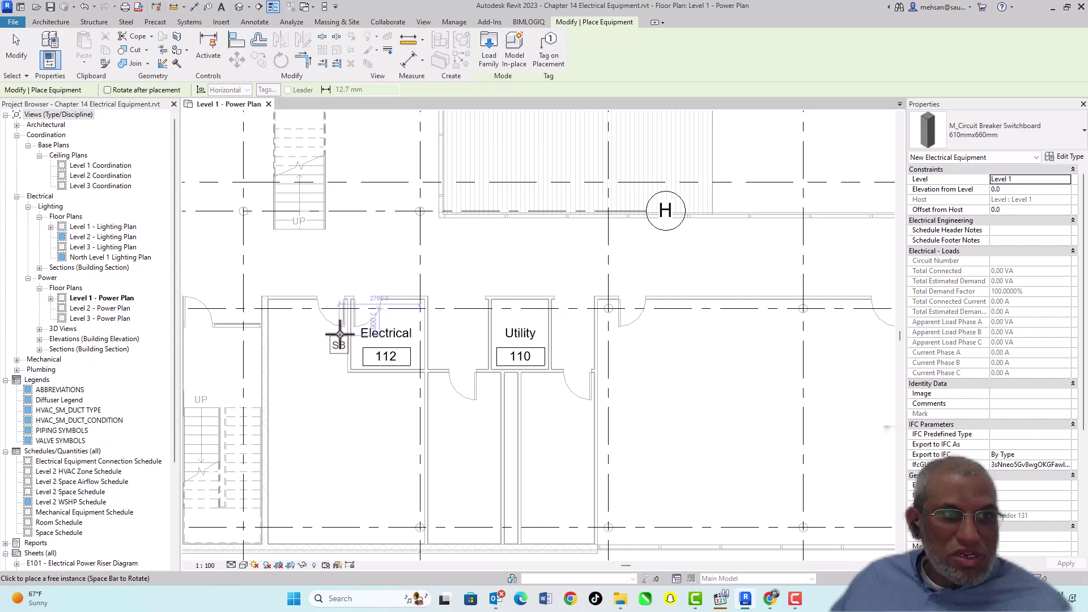
scroll(391, 311, up, 5)
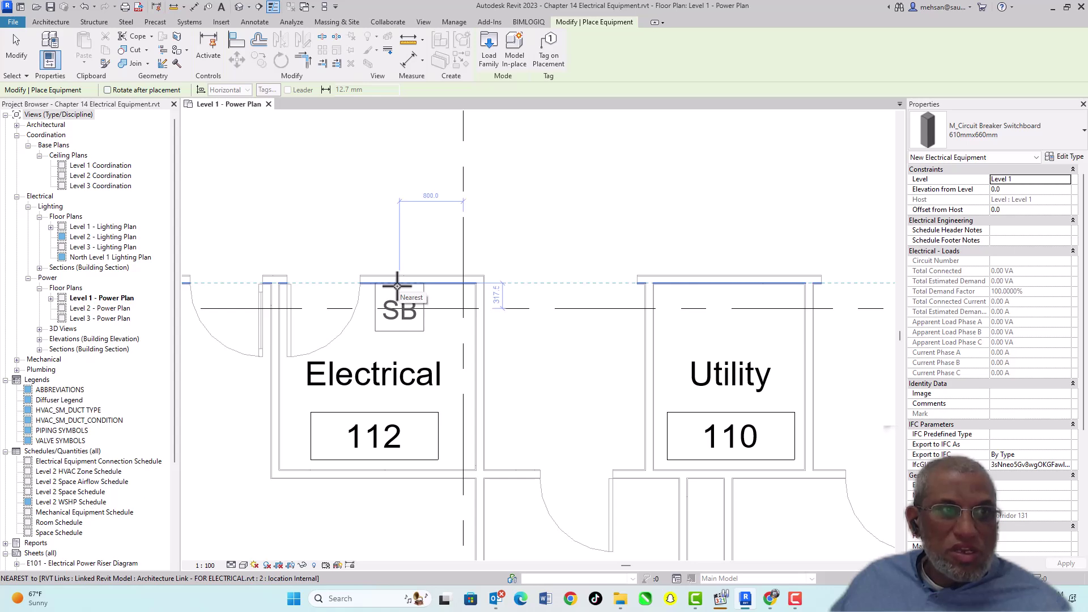
middle_drag(400, 275, 400, 479)
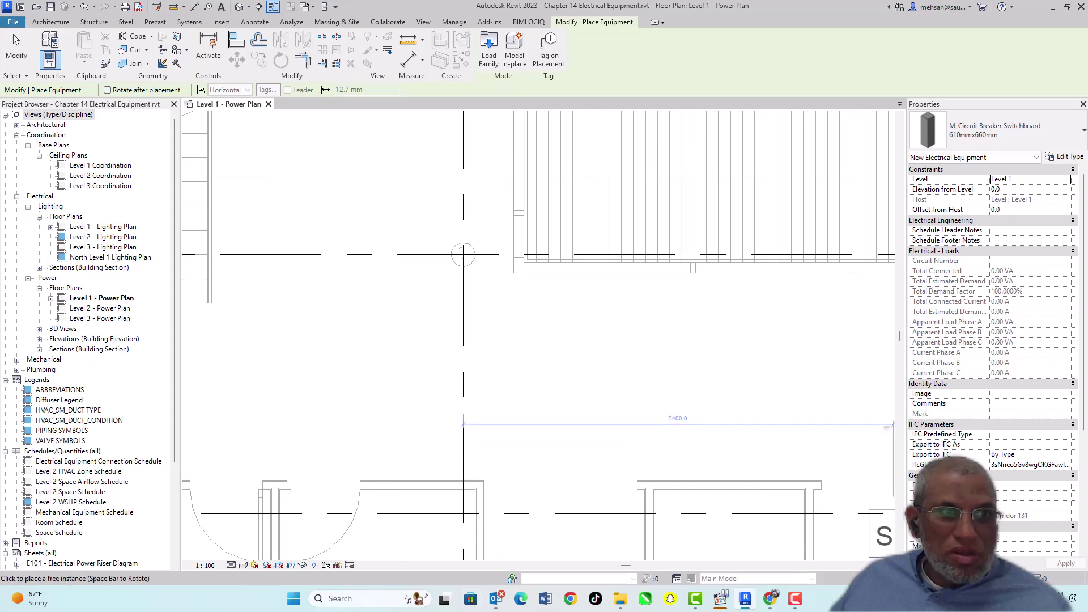
scroll(437, 323, down, 3)
scroll(433, 420, up, 4)
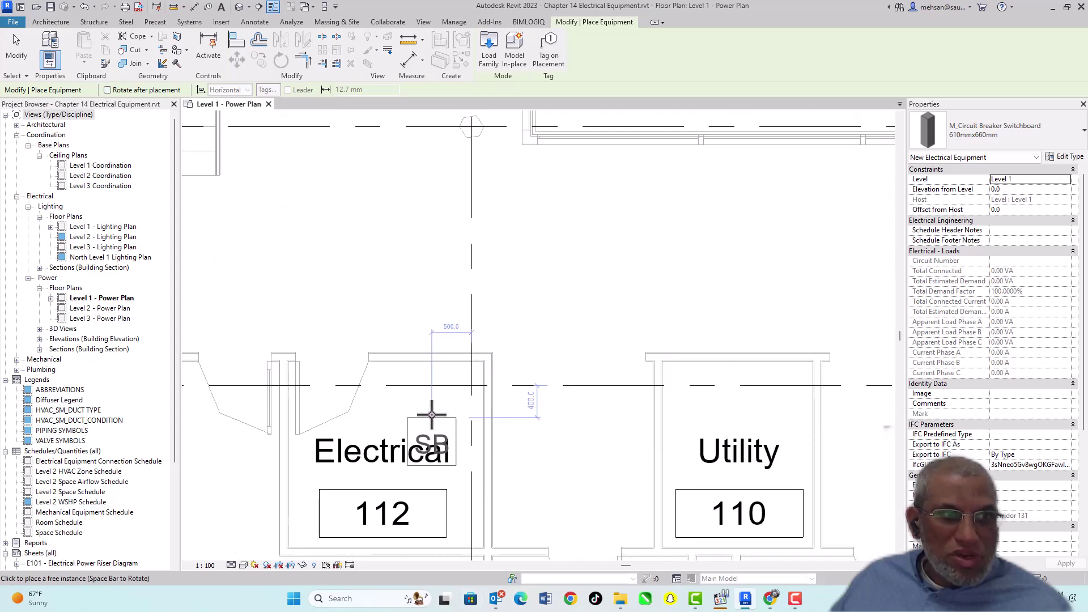
scroll(429, 430, down, 2)
scroll(351, 465, up, 2)
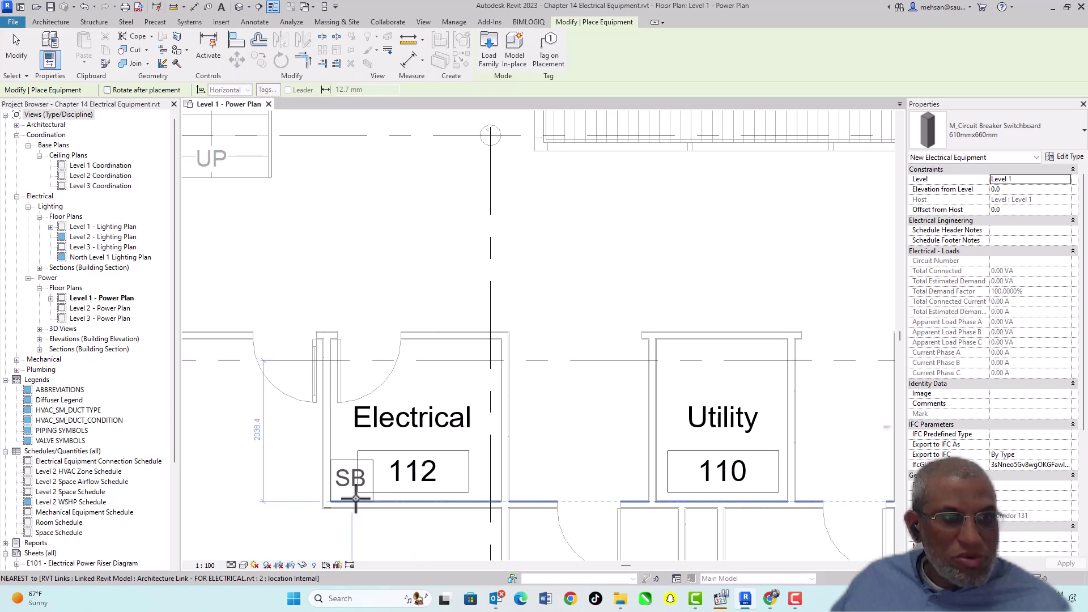
click(364, 500)
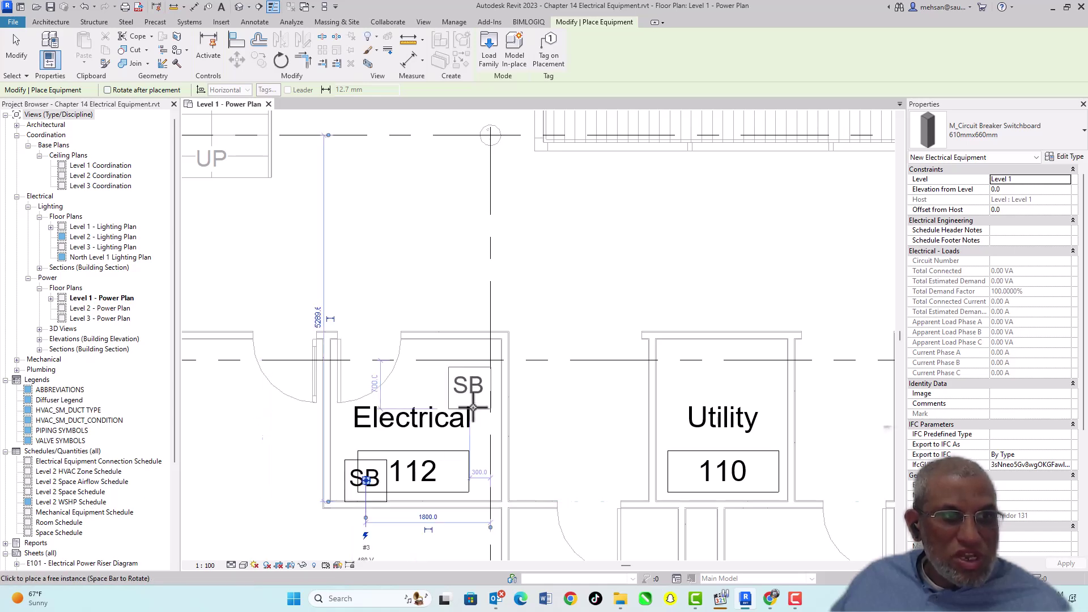
key(Escape)
key(Escape)
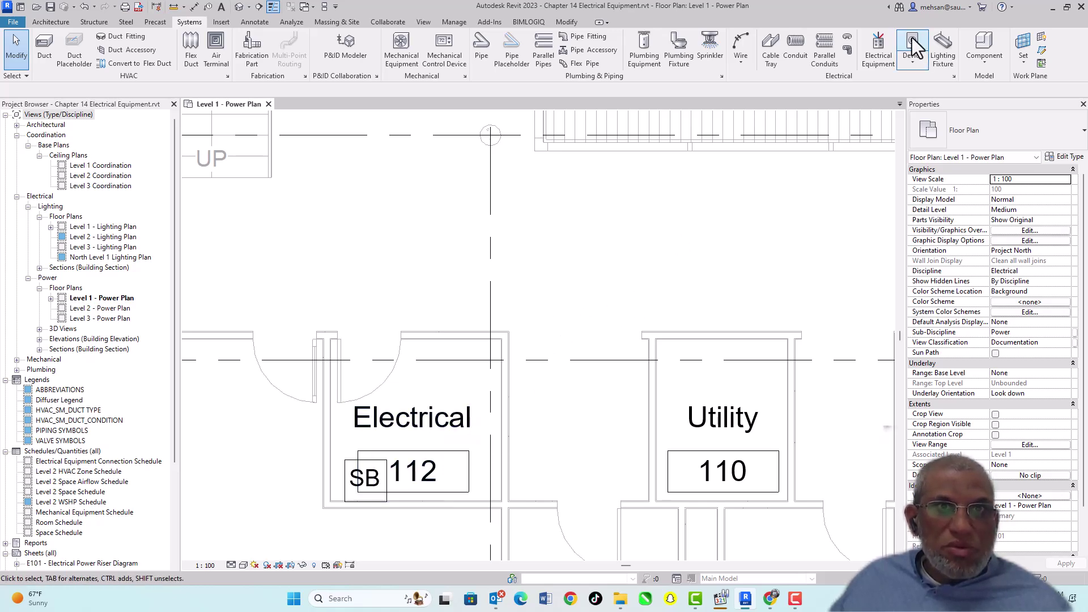
Place a 300 kVA M_Dry Type Transformer - 480-208Y120 - NEMA Type 2 against Electrical room 112's upper wall, 500 mm left of the vertical gridline.
click(879, 62)
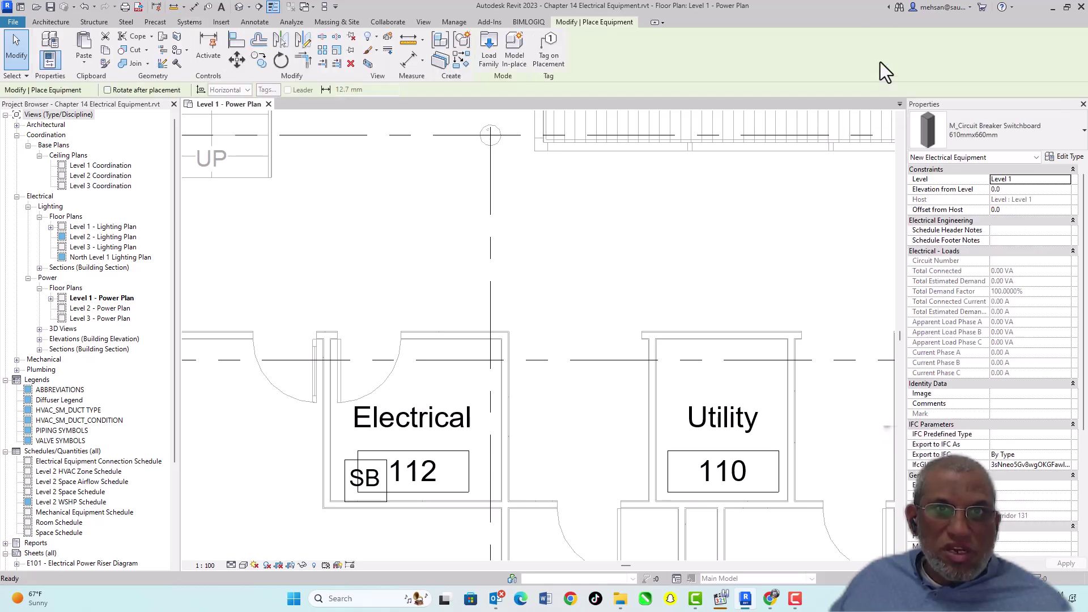
click(983, 127)
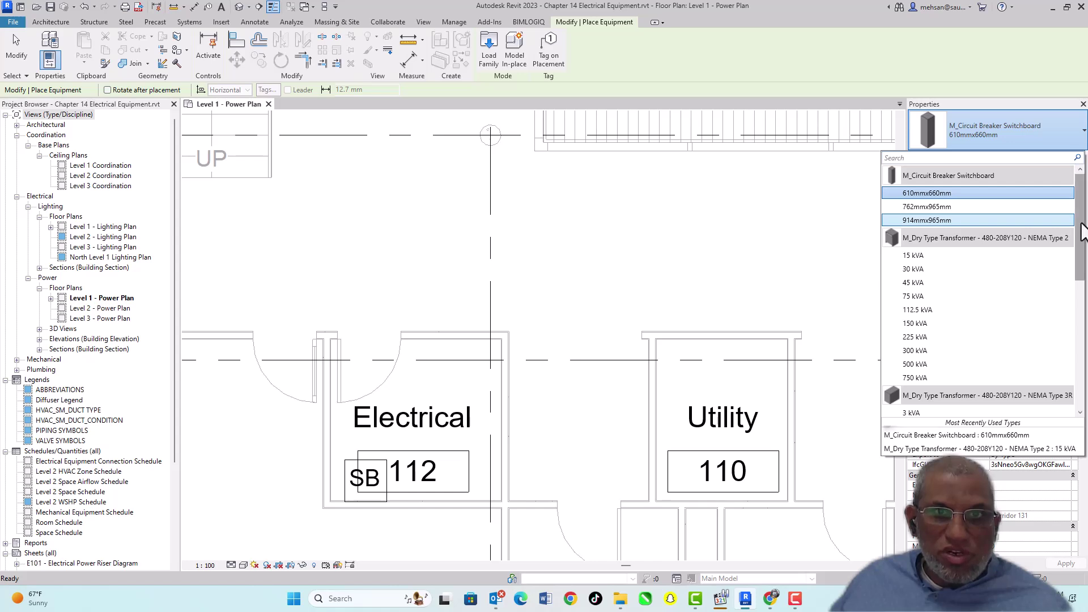
scroll(987, 216, down, 2)
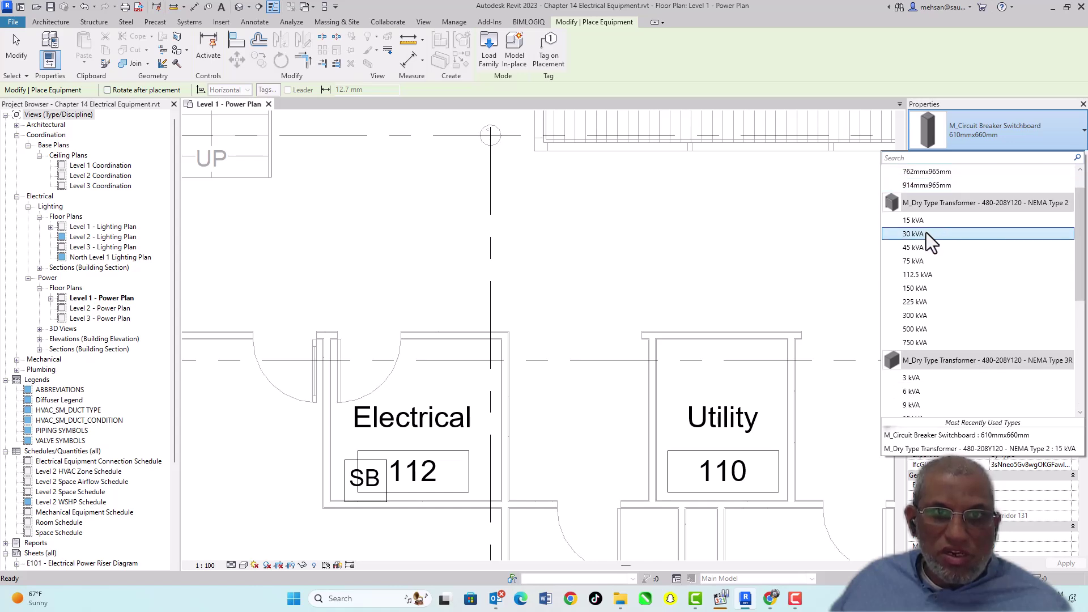
click(924, 315)
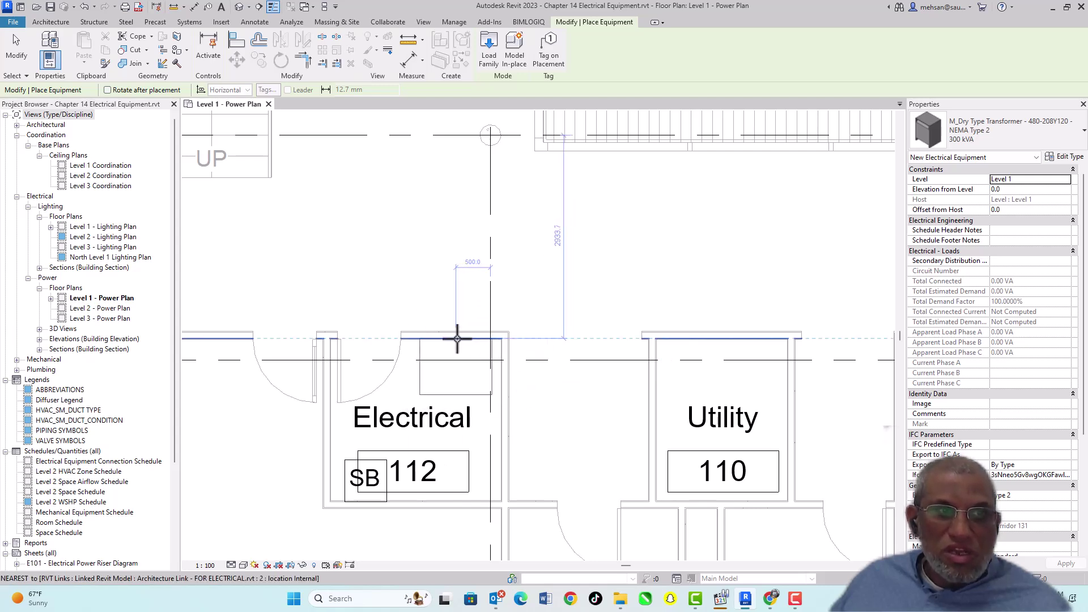
click(457, 338)
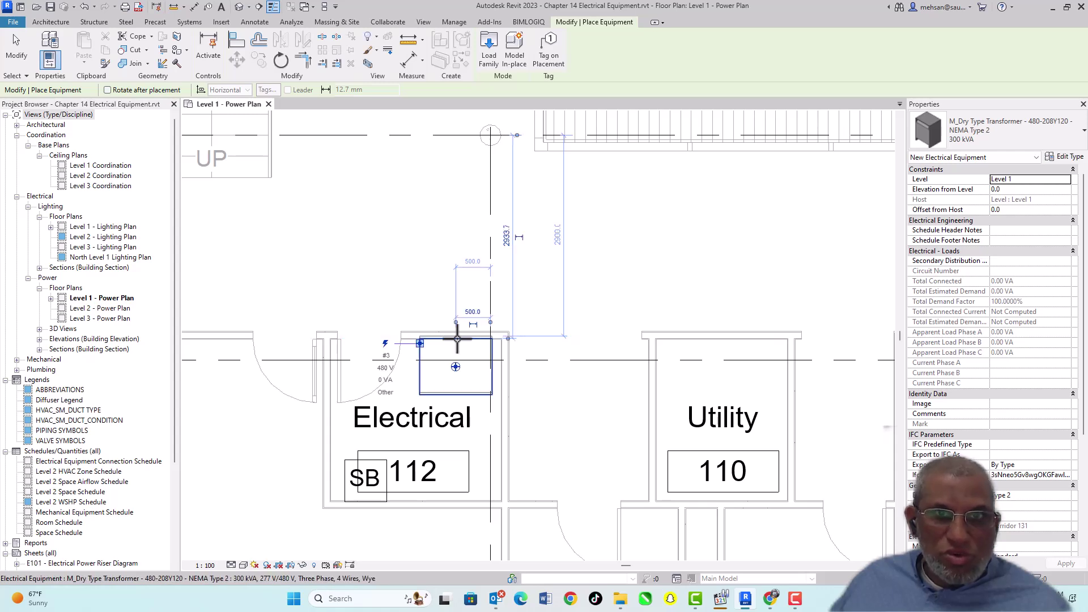
Choose the 400 A type of M_Lighting and Appliance Panelboard - 208V MLO - Surface as the equipment to place.
click(998, 131)
scroll(943, 264, down, 3)
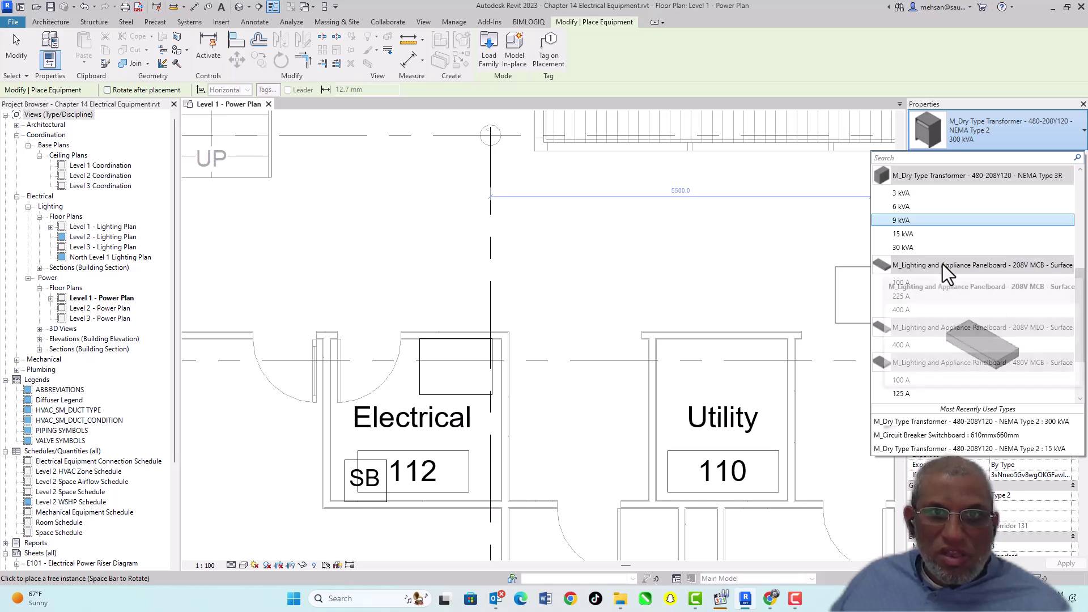
scroll(957, 335, down, 1)
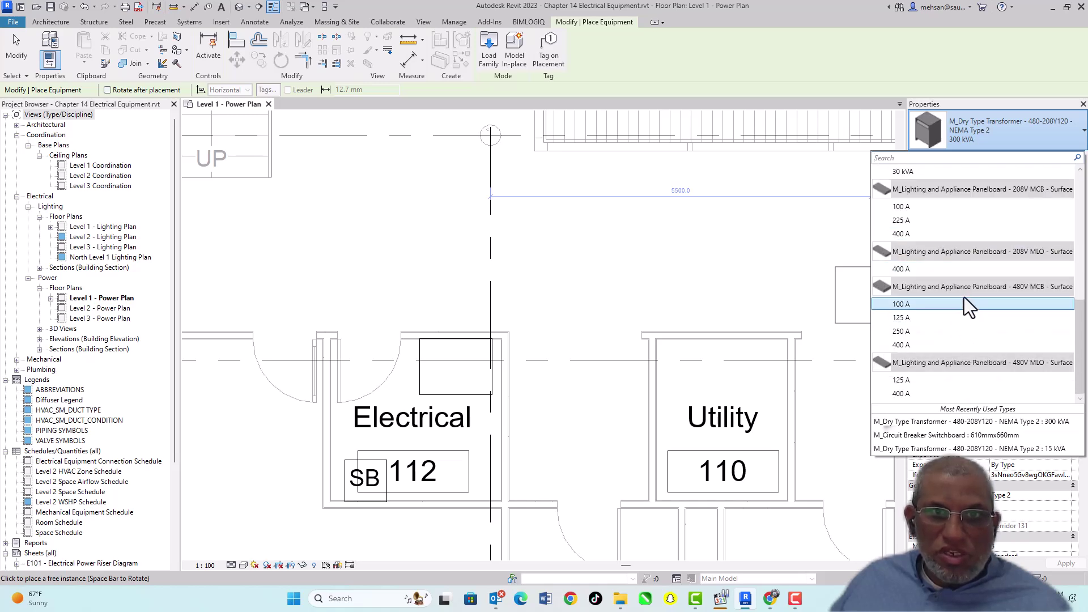
click(906, 270)
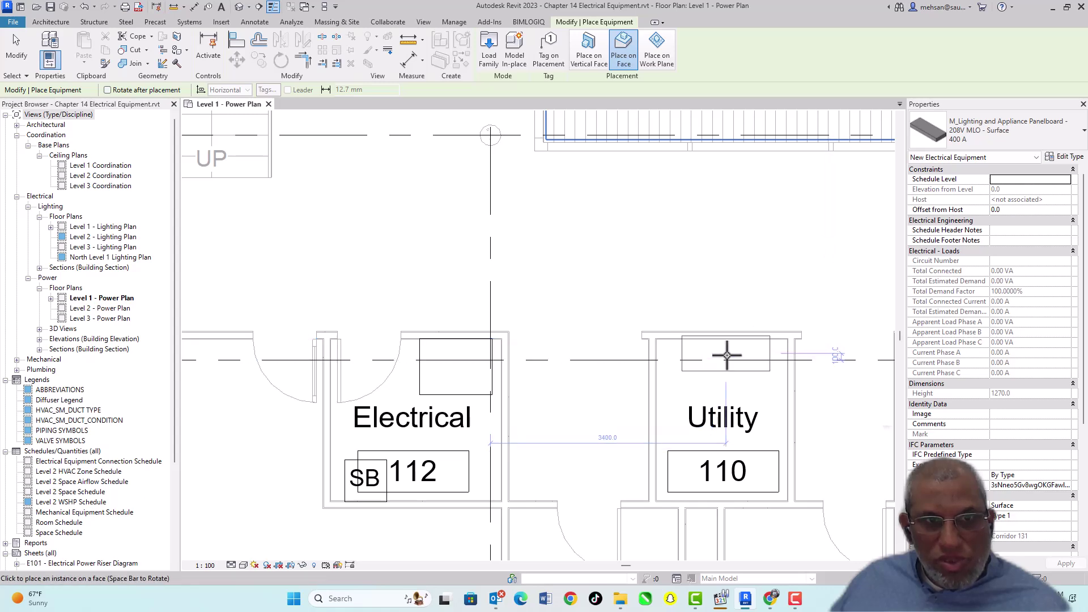
Place the panelboard on the floor face near Utility room 110's upper wall, 3400 mm right of the vertical gridline, and end placement.
click(728, 356)
key(Escape)
key(Escape)
scroll(752, 377, up, 2)
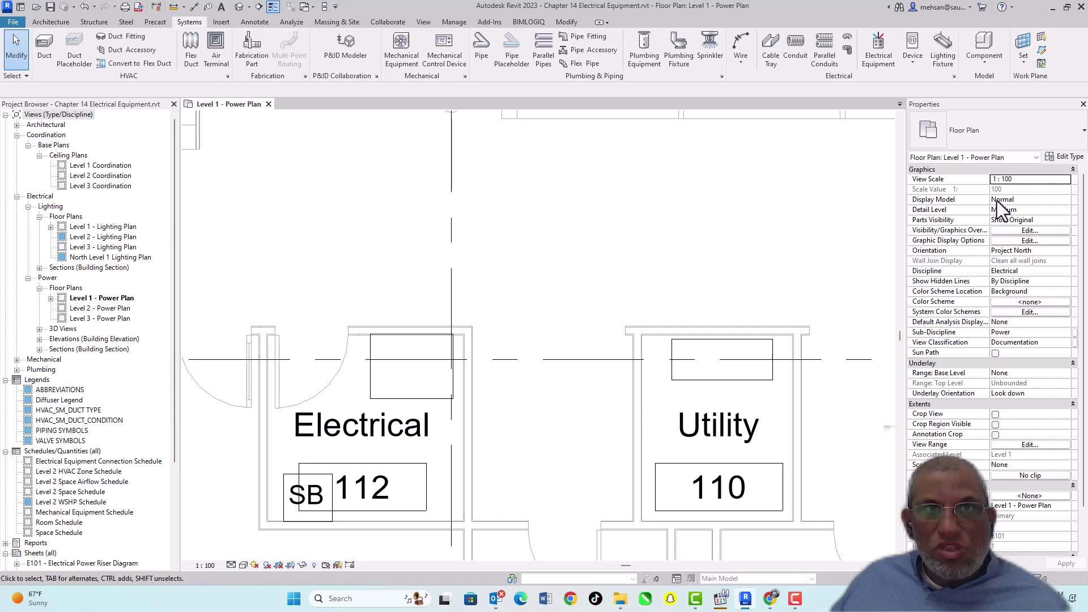
Place a 400 A 208V MLO surface panelboard on the vertical face of Utility room 110's right wall, 800 mm below the horizontal gridline.
click(867, 52)
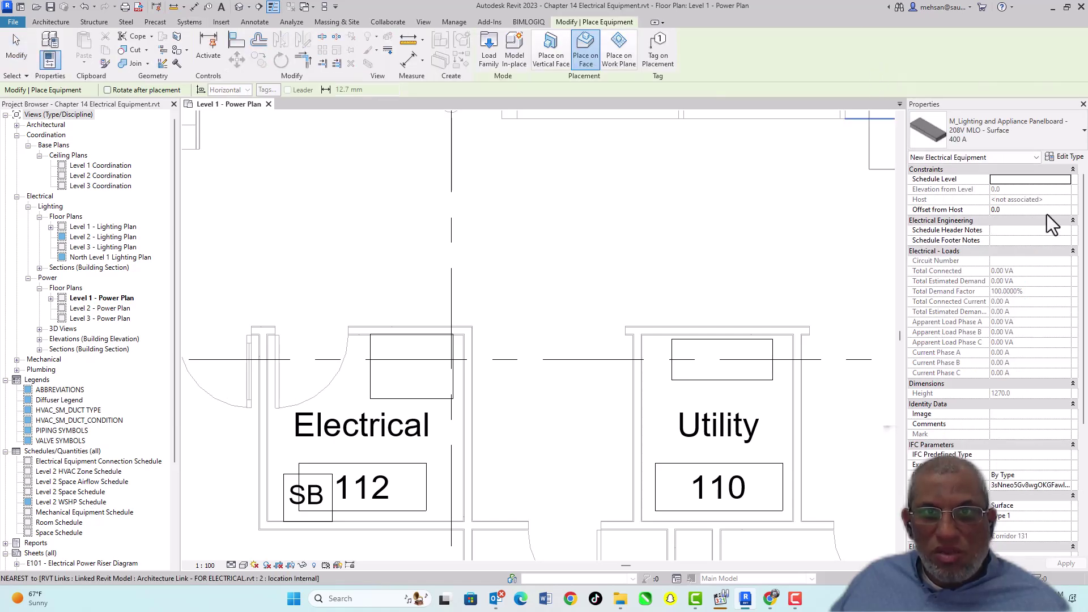
scroll(1081, 238, down, 3)
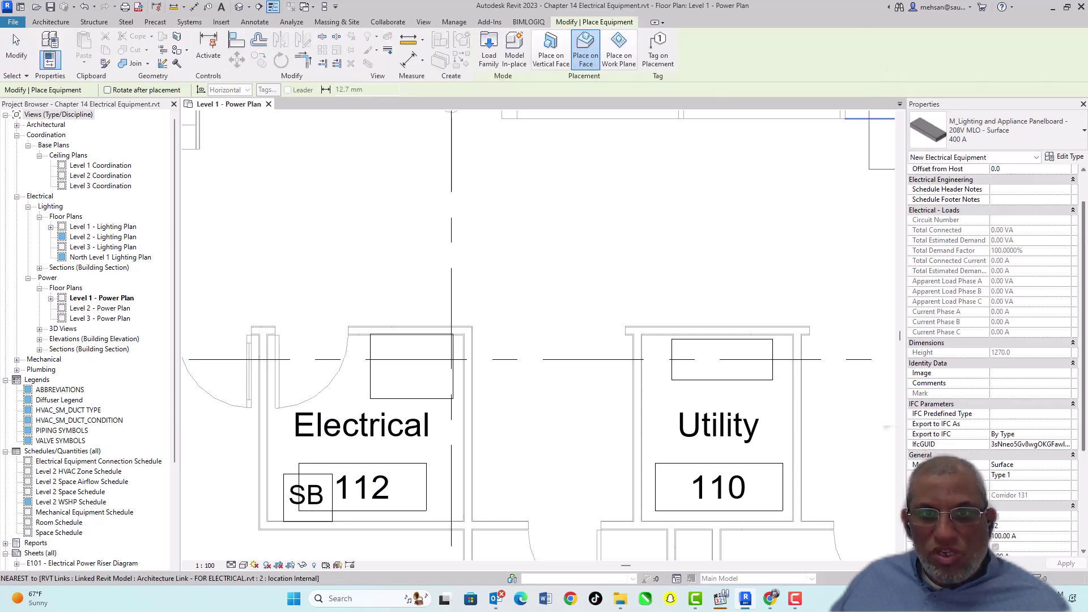
scroll(1079, 219, up, 3)
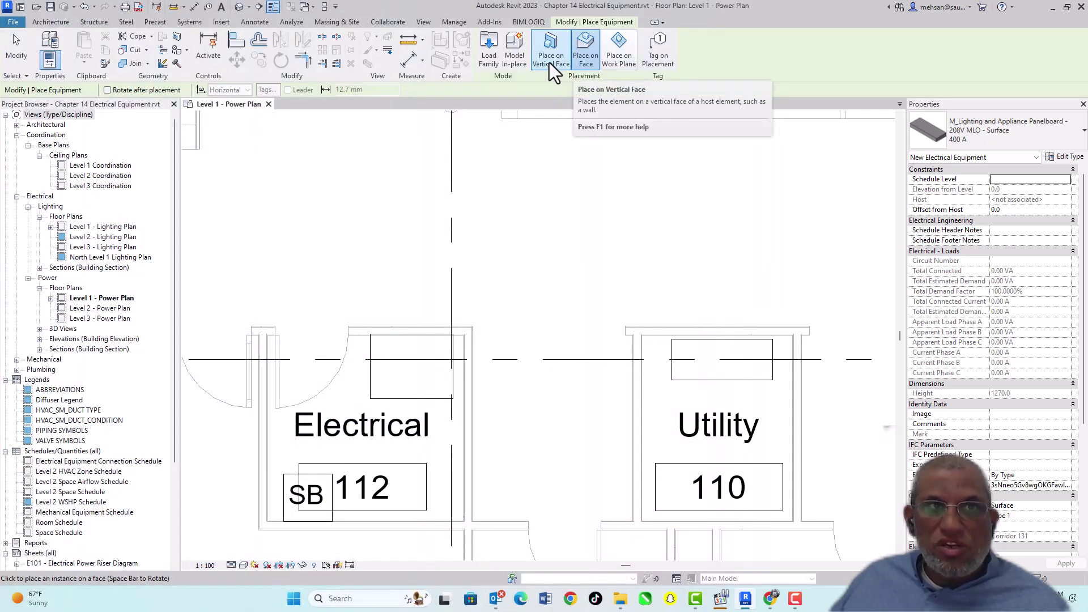
click(550, 63)
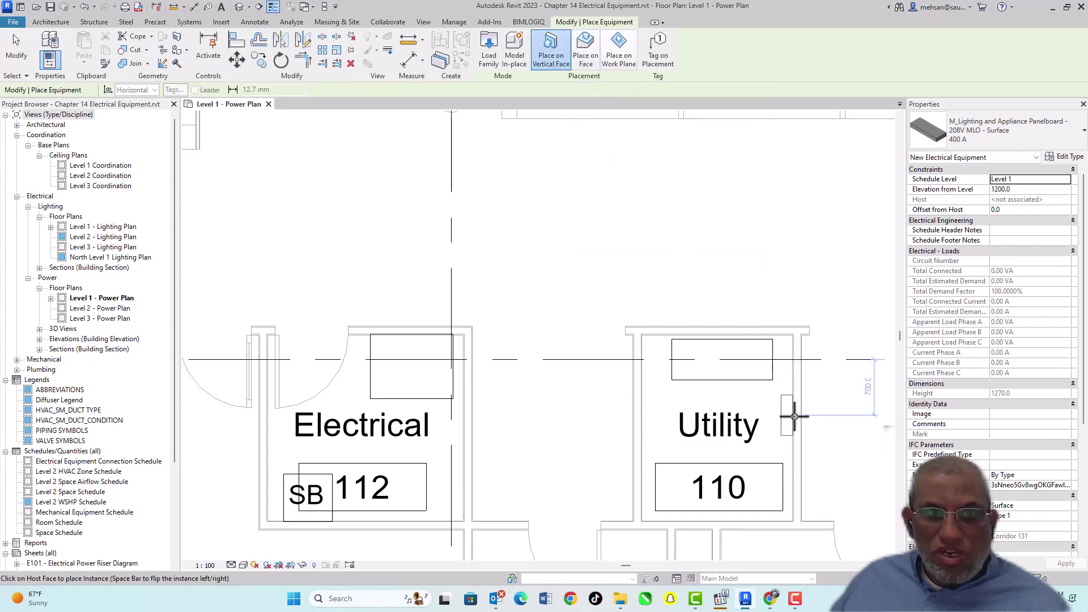
click(794, 421)
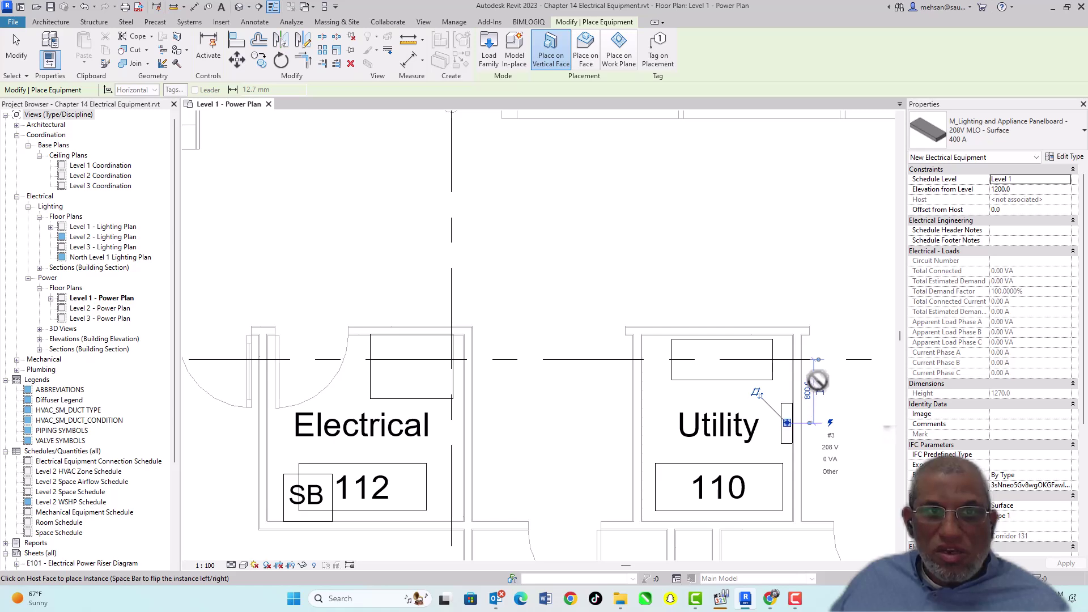
key(Escape)
key(Escape)
Try to rehost the floor-hosted panelboard in Utility room 110 onto the upper wall's vertical face.
click(765, 367)
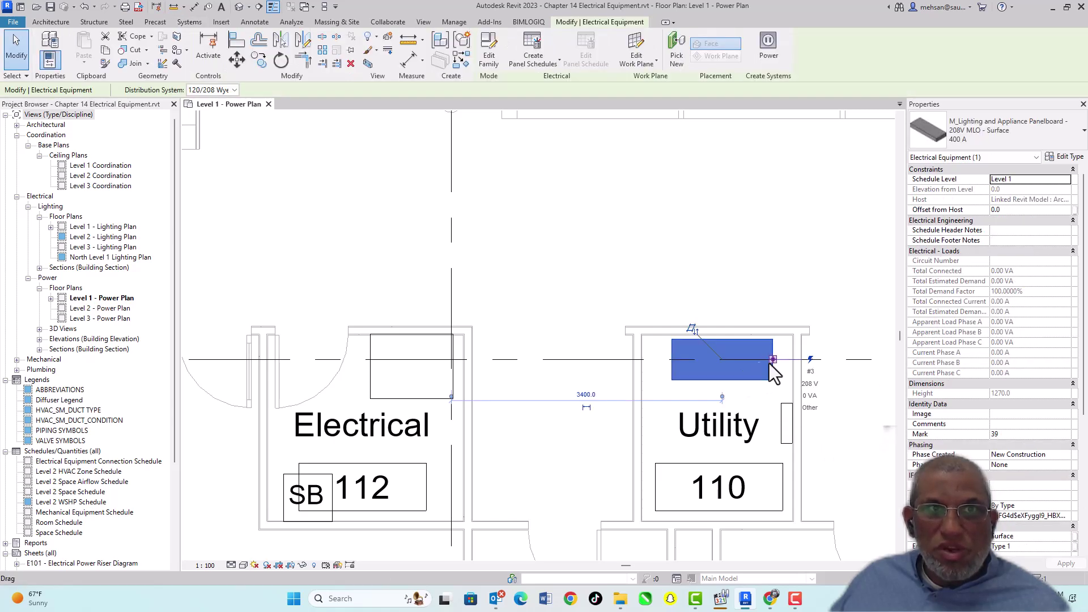
click(672, 65)
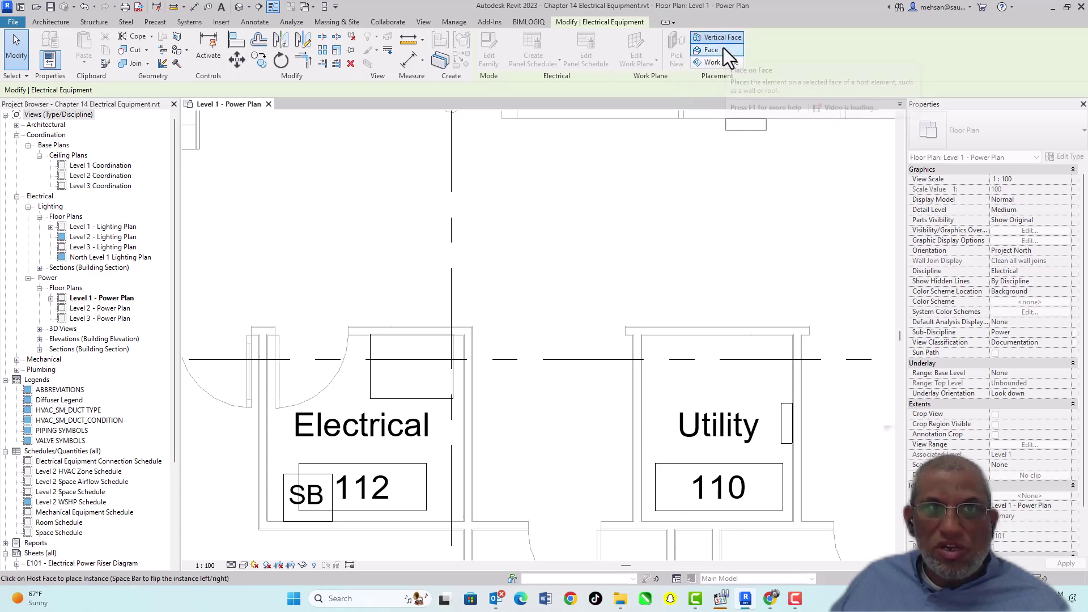
click(719, 50)
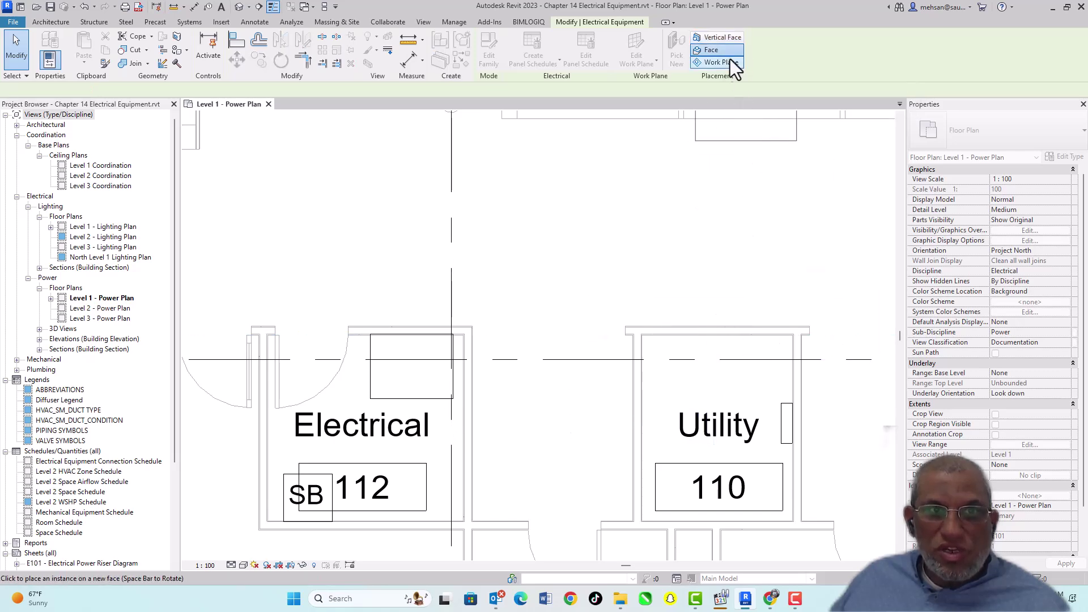
click(720, 37)
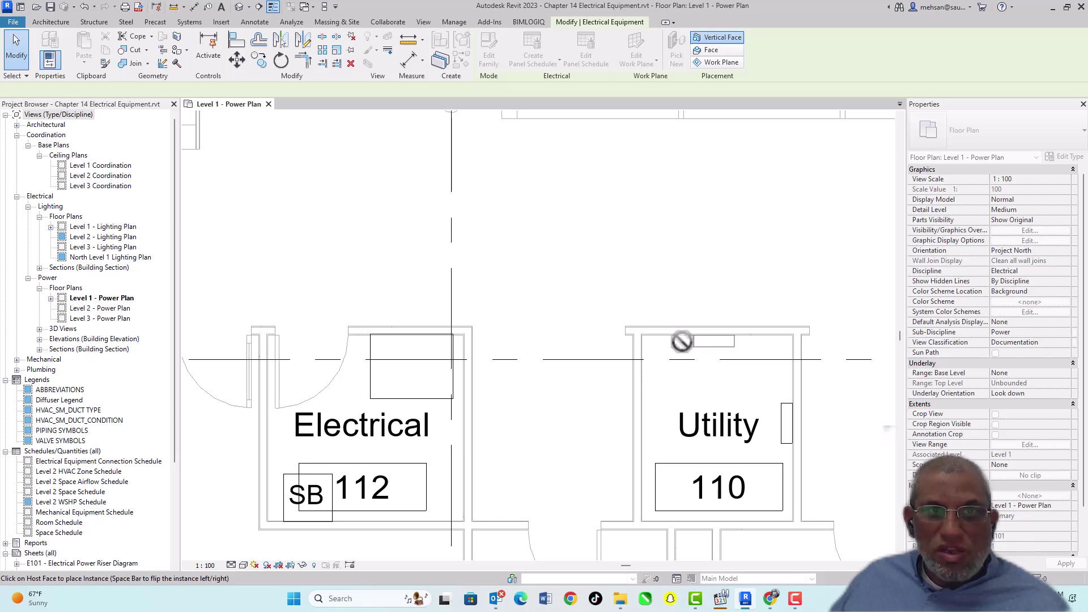
click(683, 342)
key(Escape)
key(Escape)
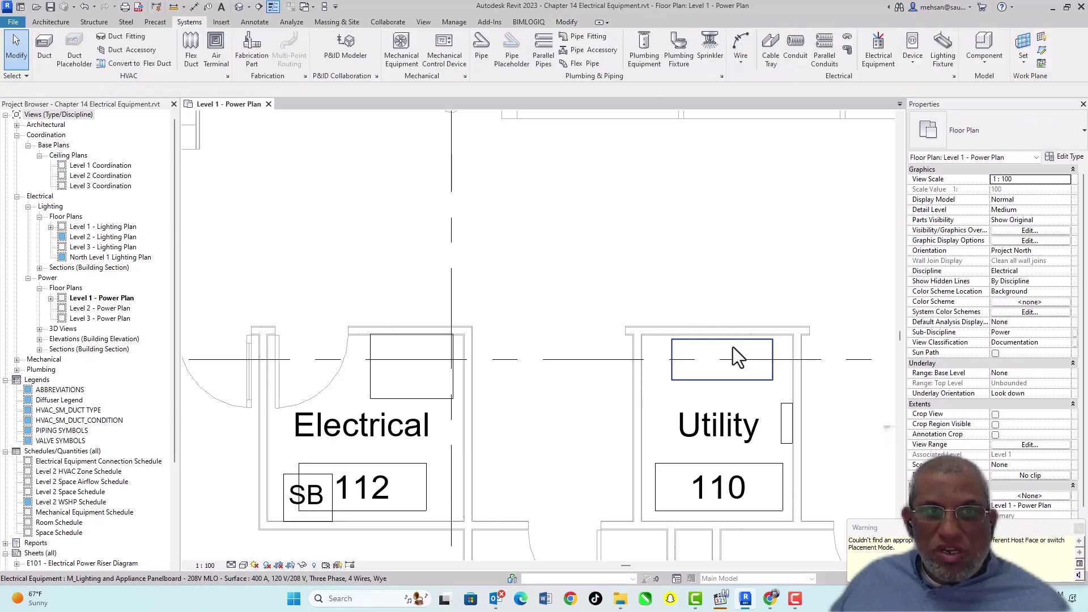
Review the constraints, identity and circuiting properties of the floor-hosted panelboard in Utility room 110.
click(730, 342)
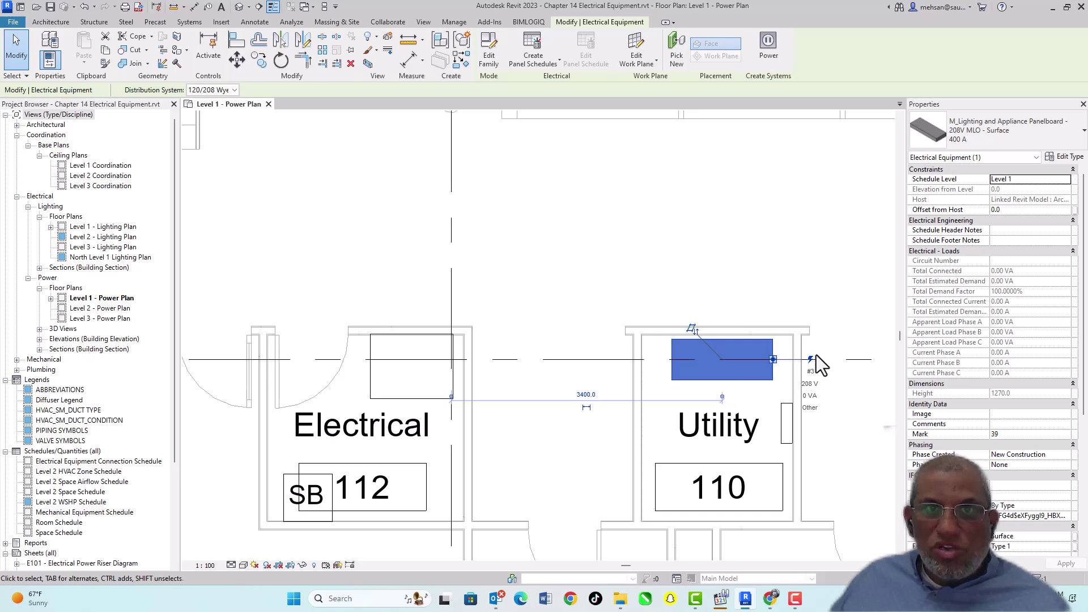
scroll(965, 187, down, 2)
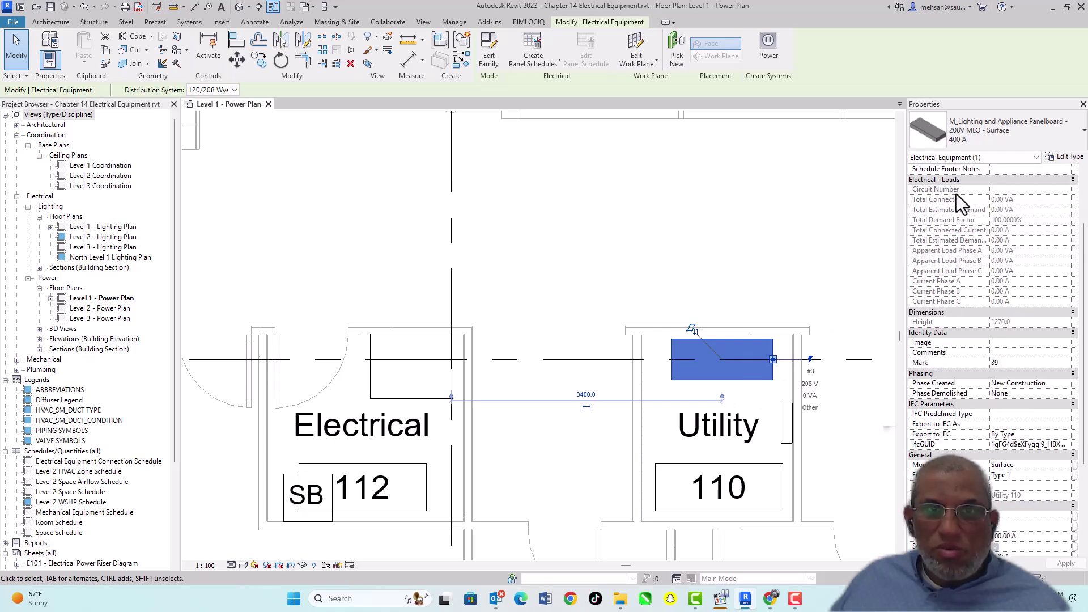
scroll(958, 192, down, 2)
scroll(957, 213, down, 3)
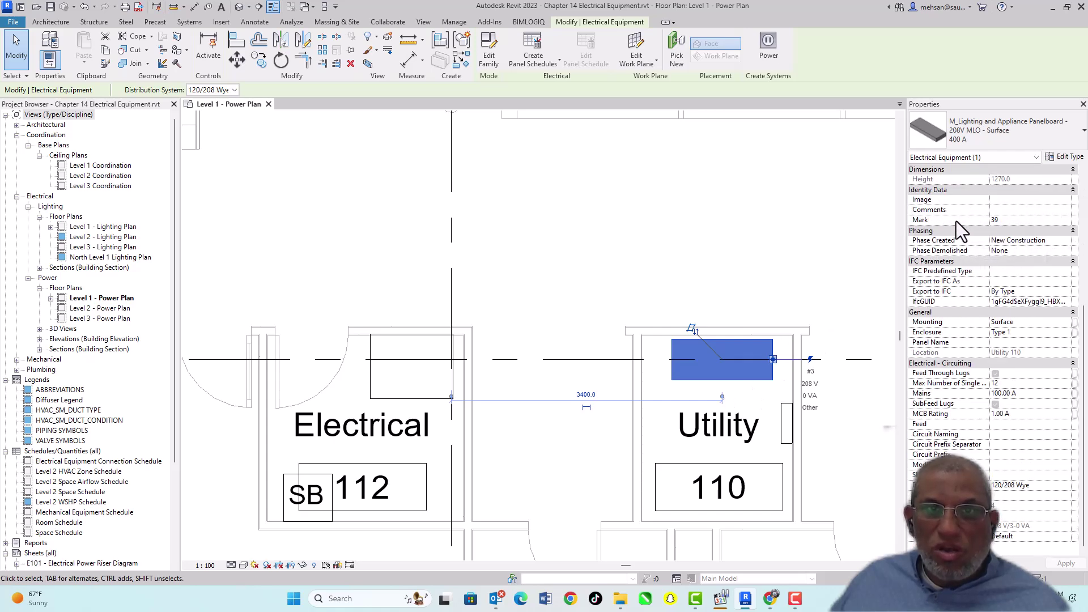
scroll(957, 229, up, 3)
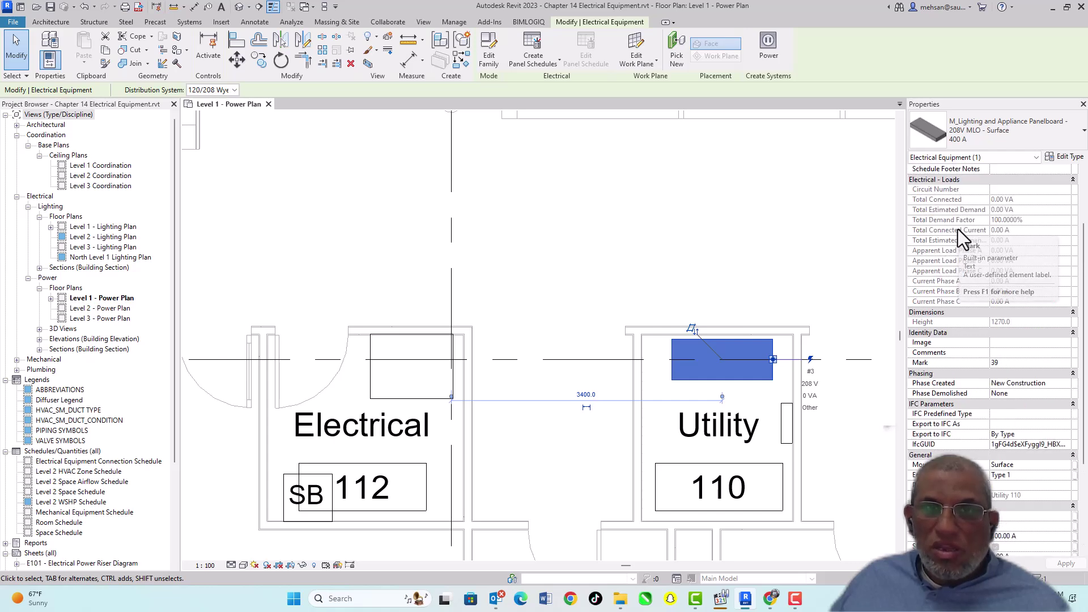
scroll(963, 234, down, 3)
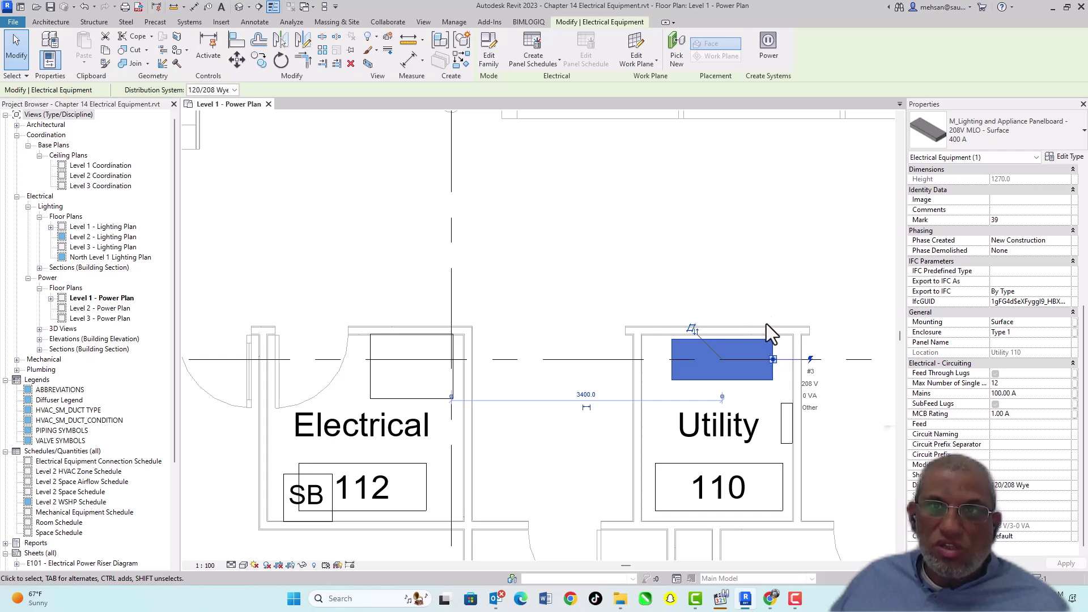
scroll(756, 321, down, 1)
scroll(757, 321, up, 1)
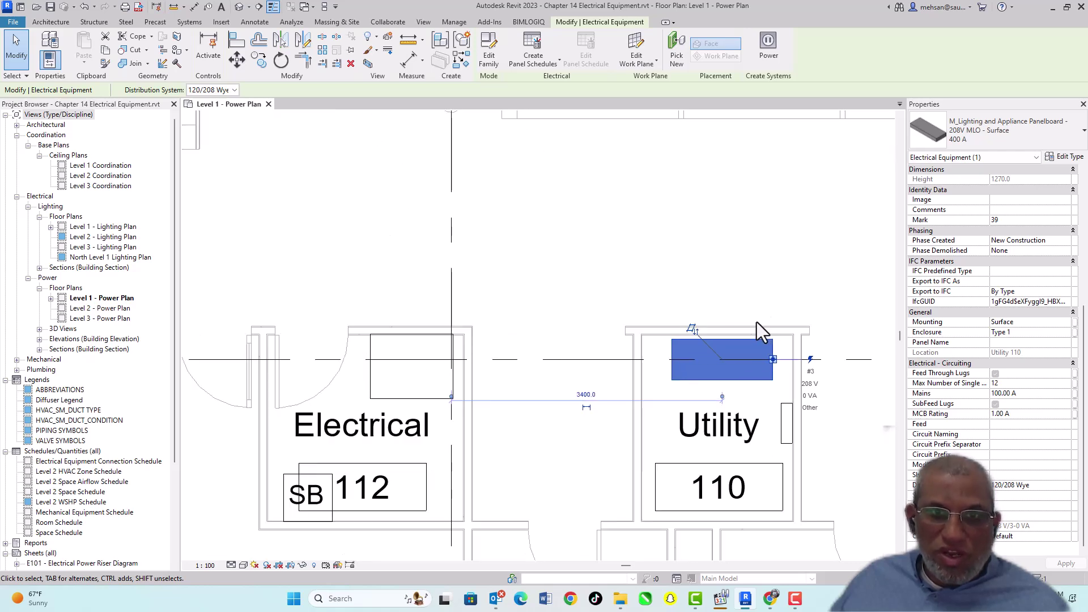
scroll(757, 324, down, 1)
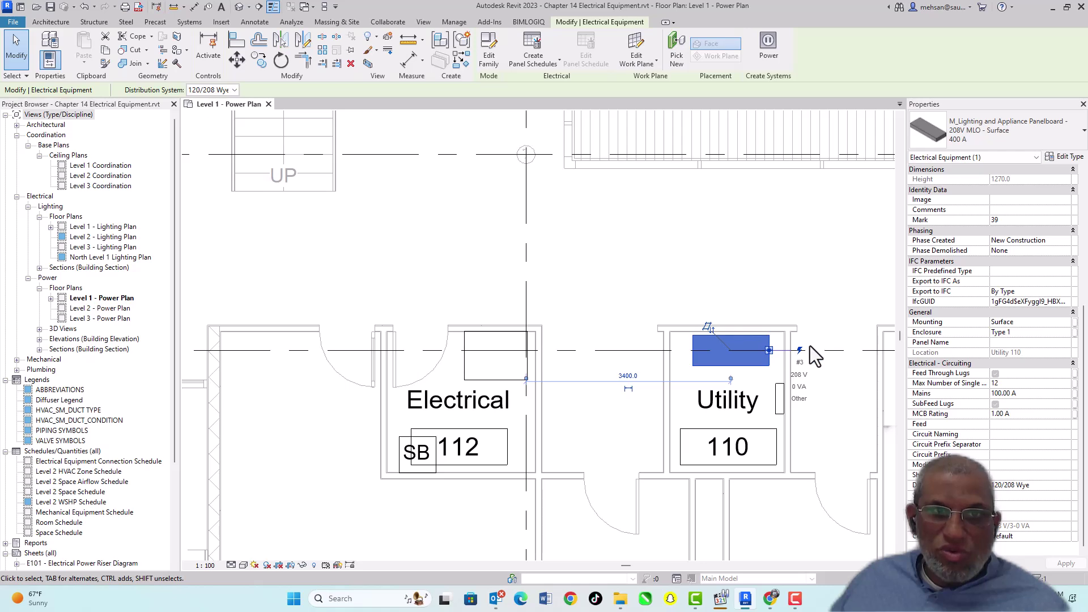
scroll(811, 352, up, 1)
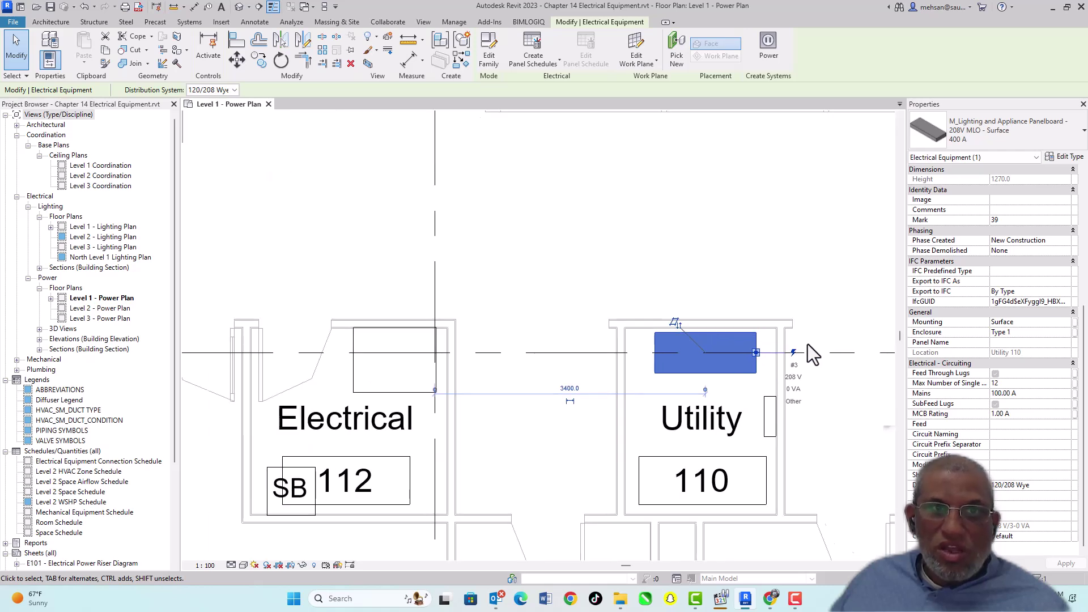
Delete the floor-hosted panelboard from Utility room 110.
key(Escape)
click(709, 336)
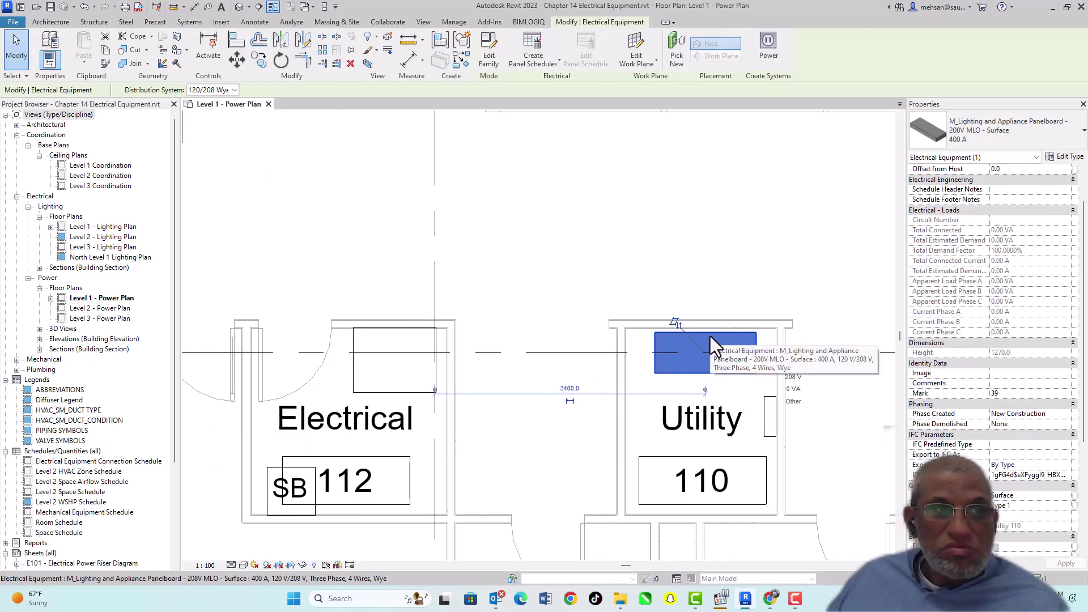
key(Delete)
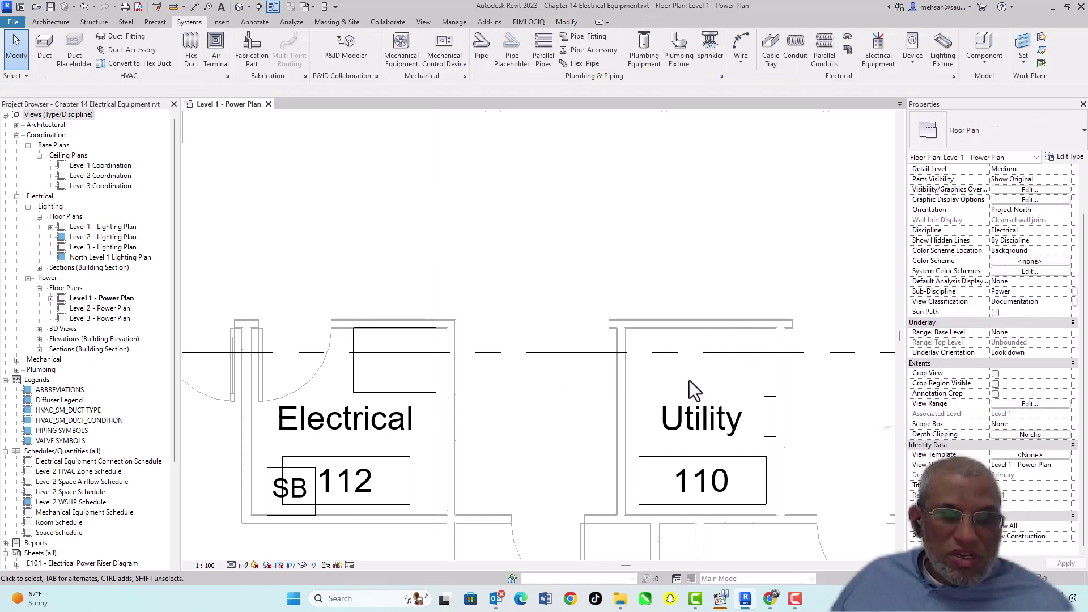
Open the 3D view and set the Elevation from Level of the 300 kVA transformer in Electrical room 112 to 410 mm.
scroll(591, 333, down, 1)
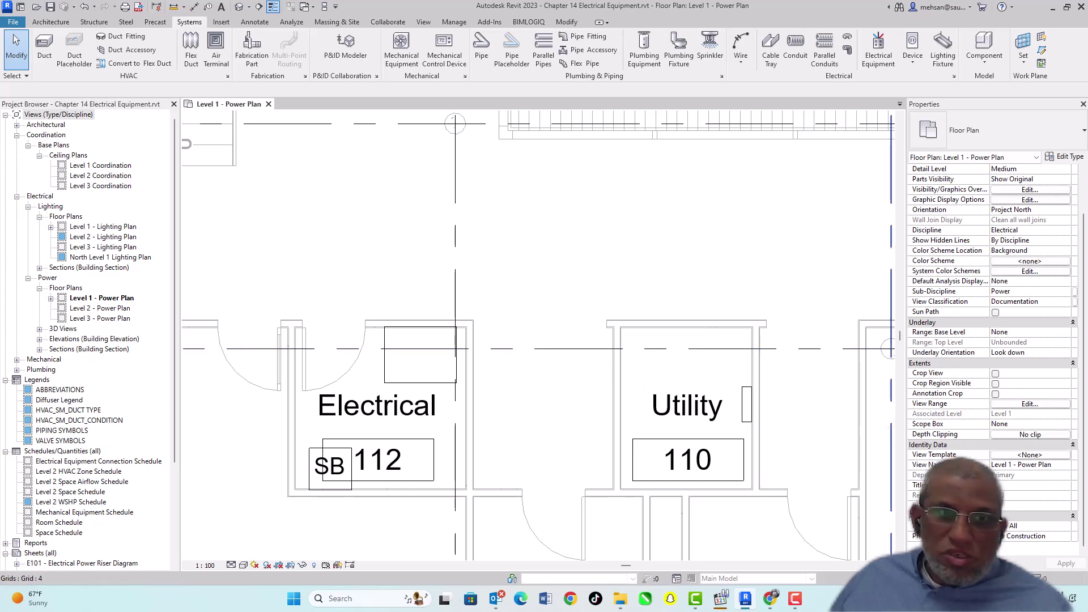
key(3)
key(d)
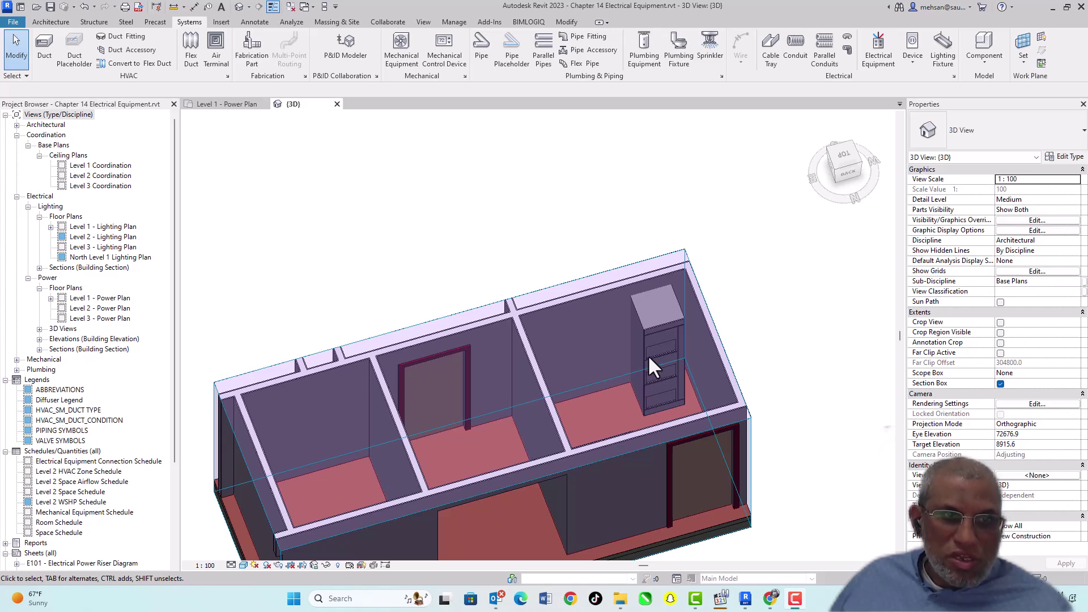
shift+middle_drag(650, 358, 656, 337)
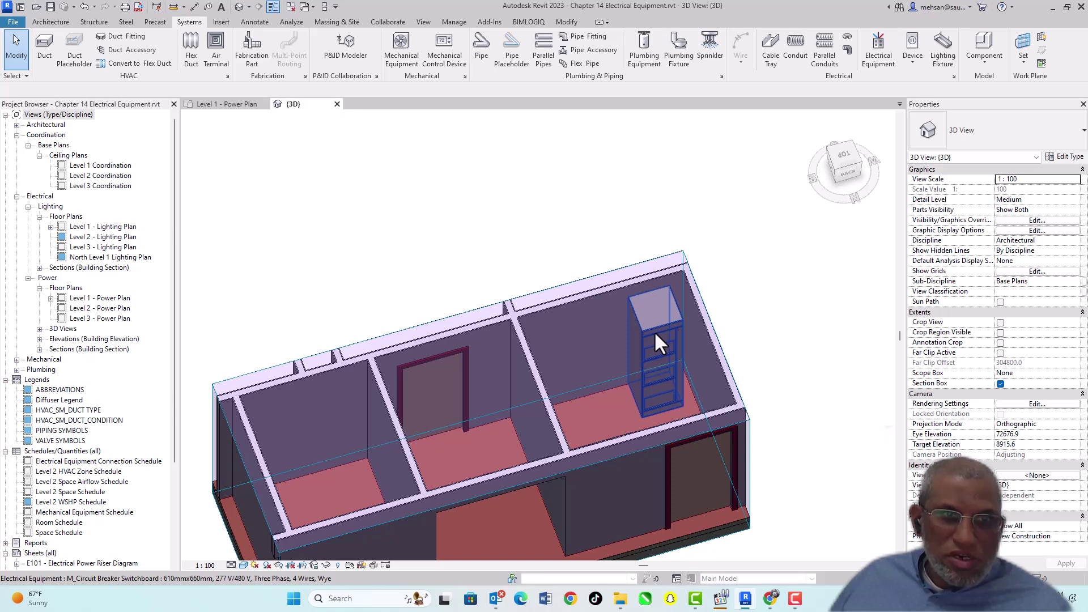
scroll(653, 331, down, 4)
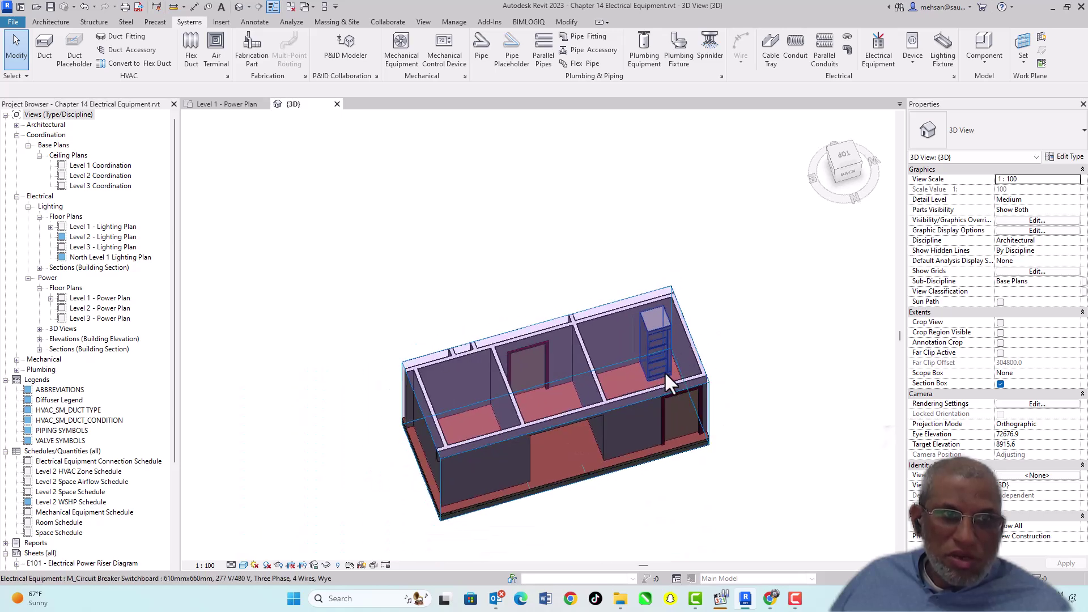
shift+middle_drag(632, 374, 779, 387)
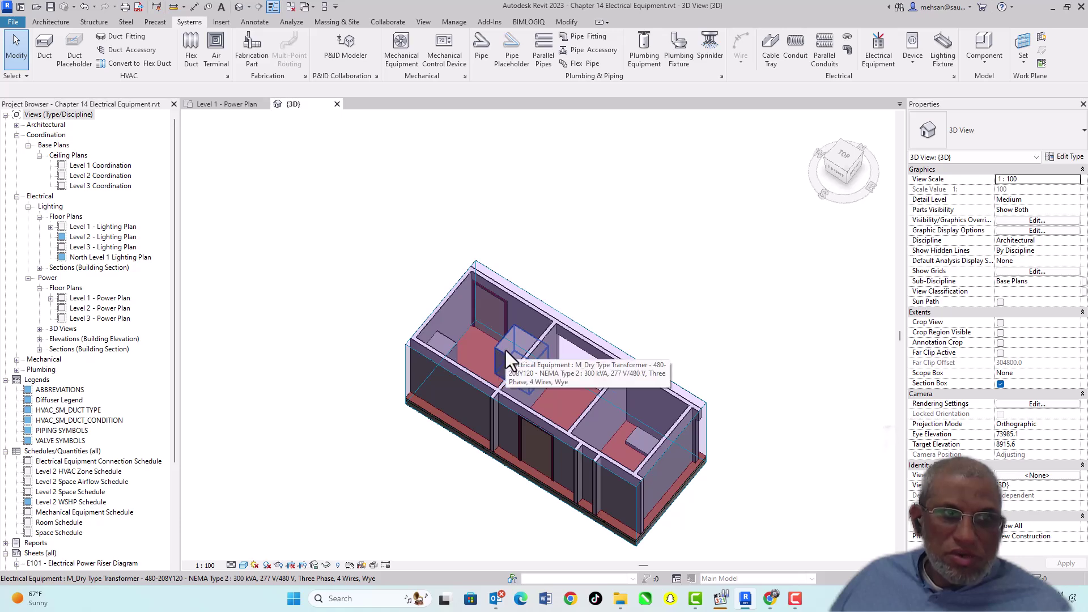
click(506, 358)
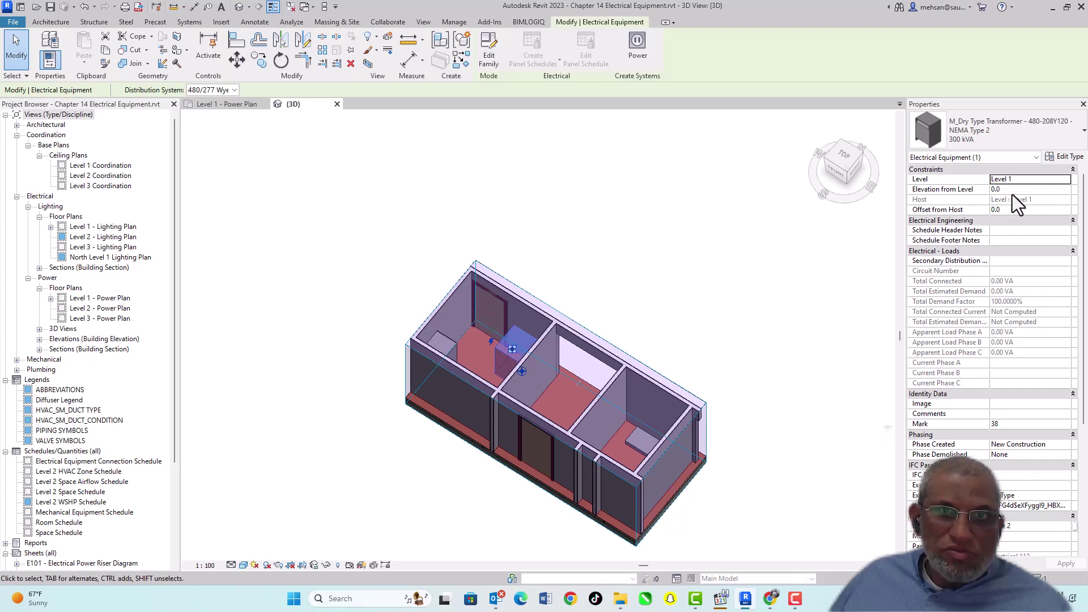
click(995, 190)
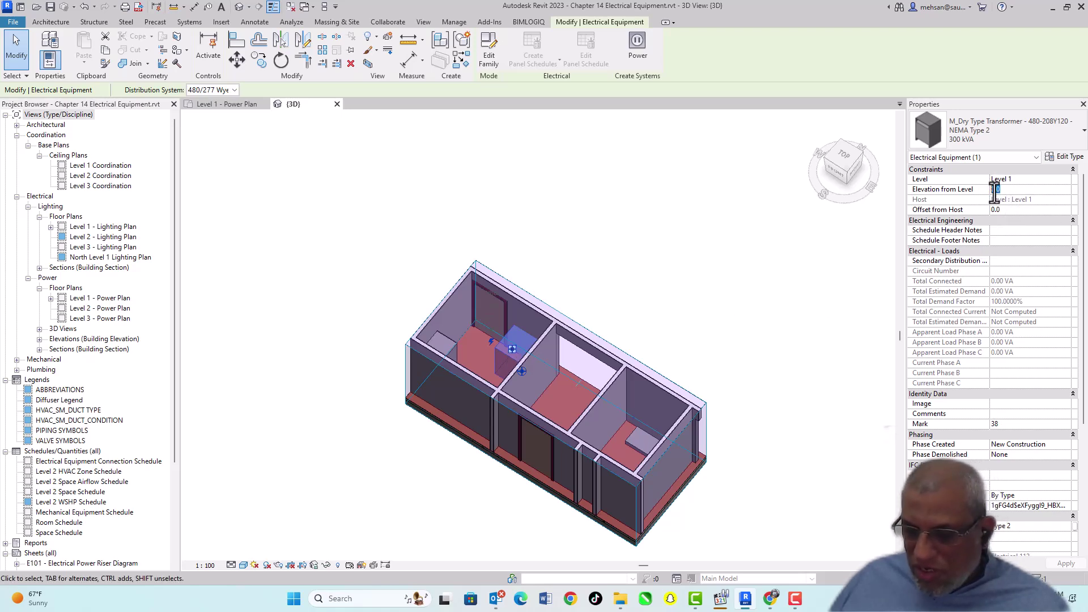
text(42)
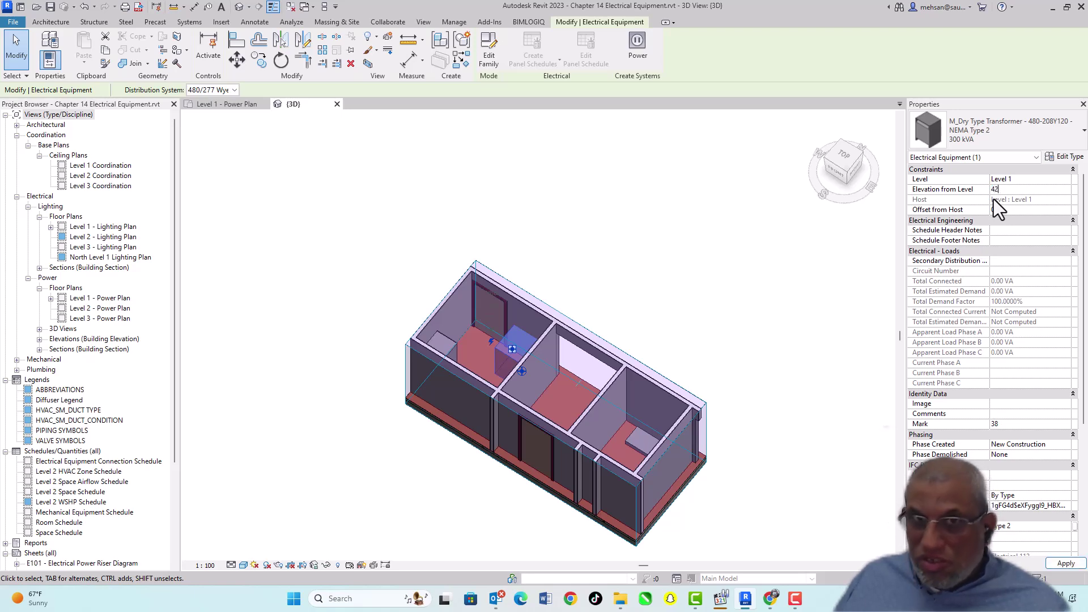
text(00)
key(Return)
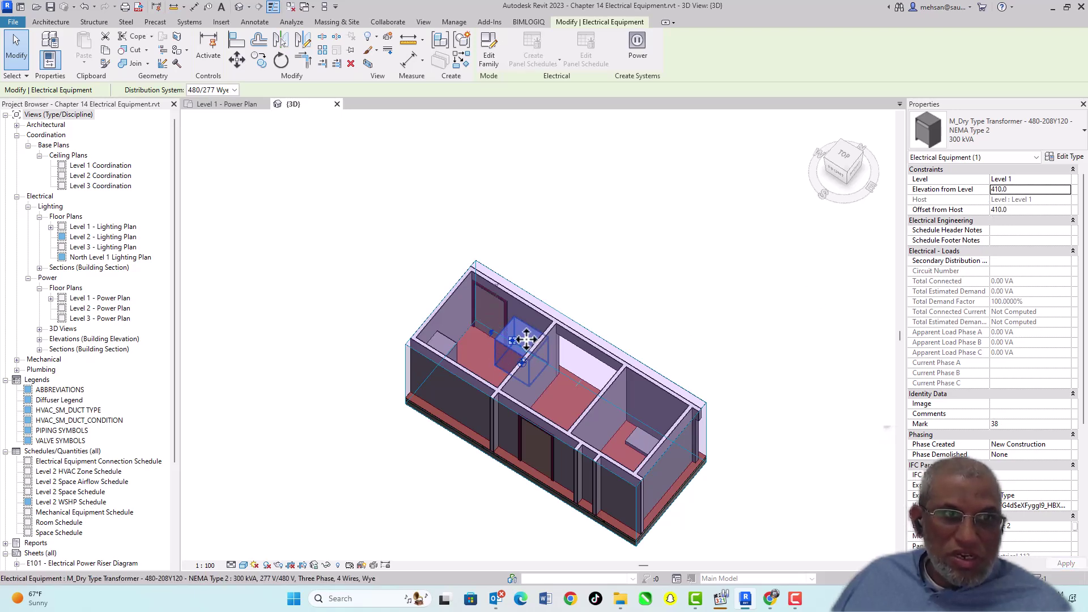
Select the wall-mounted 400 A panelboard in Utility room 110 and open its Elevation from Level value.
shift+middle_drag(589, 381, 794, 425)
click(708, 279)
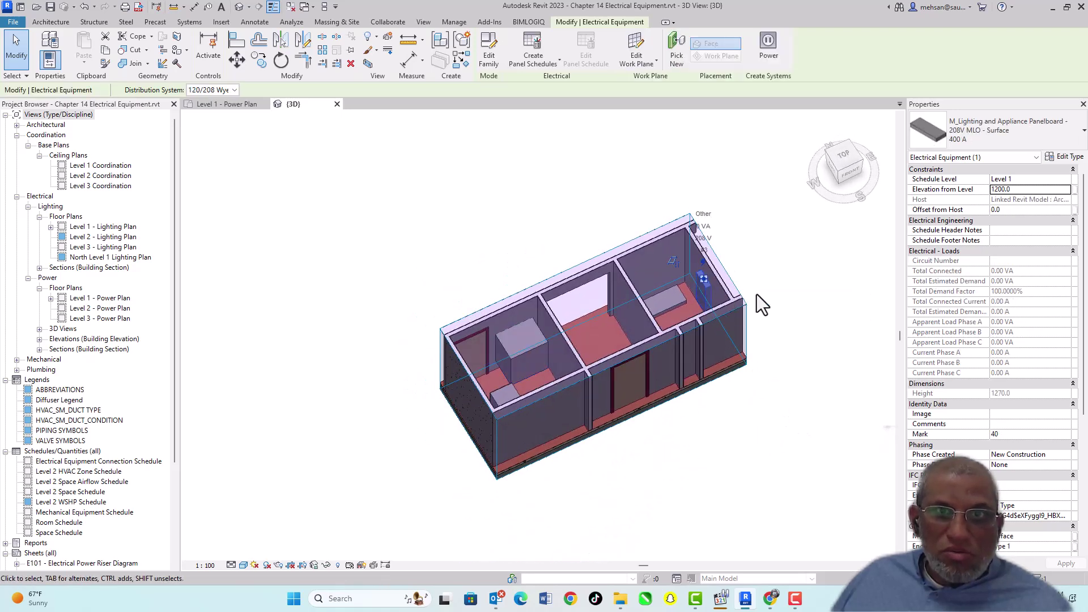
click(1014, 189)
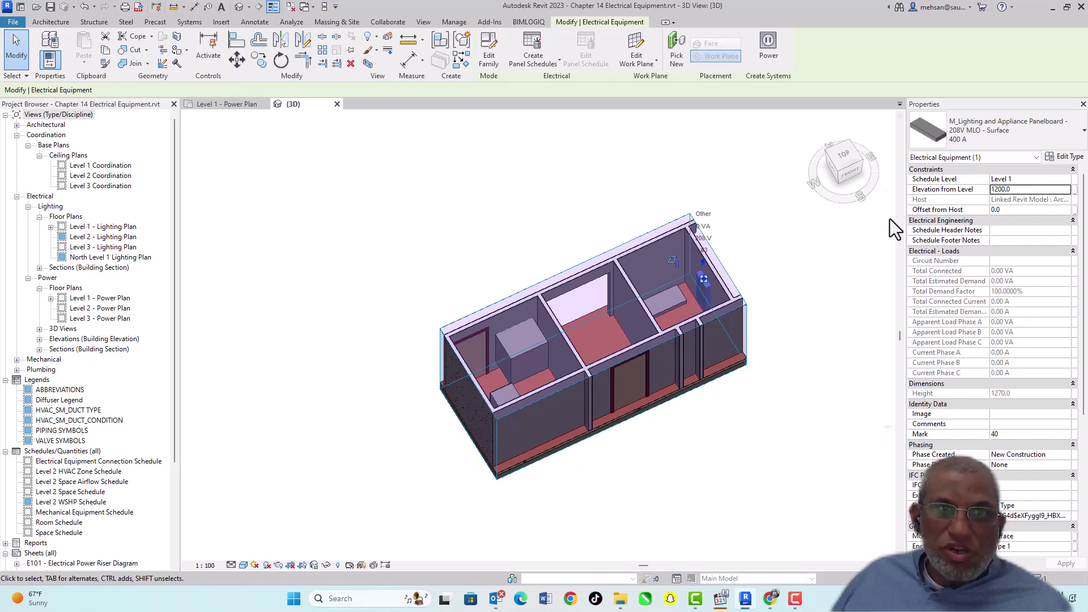
Set the Offset from Host of the floor-hosted 400 A panelboard in the utility room to 400 mm.
key(Escape)
click(670, 303)
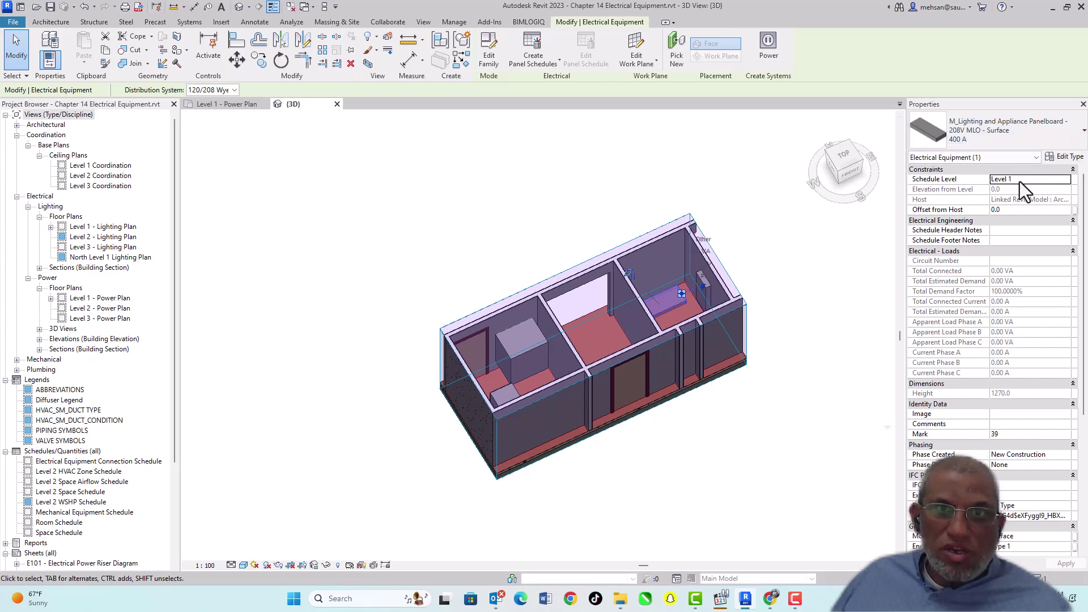
click(996, 209)
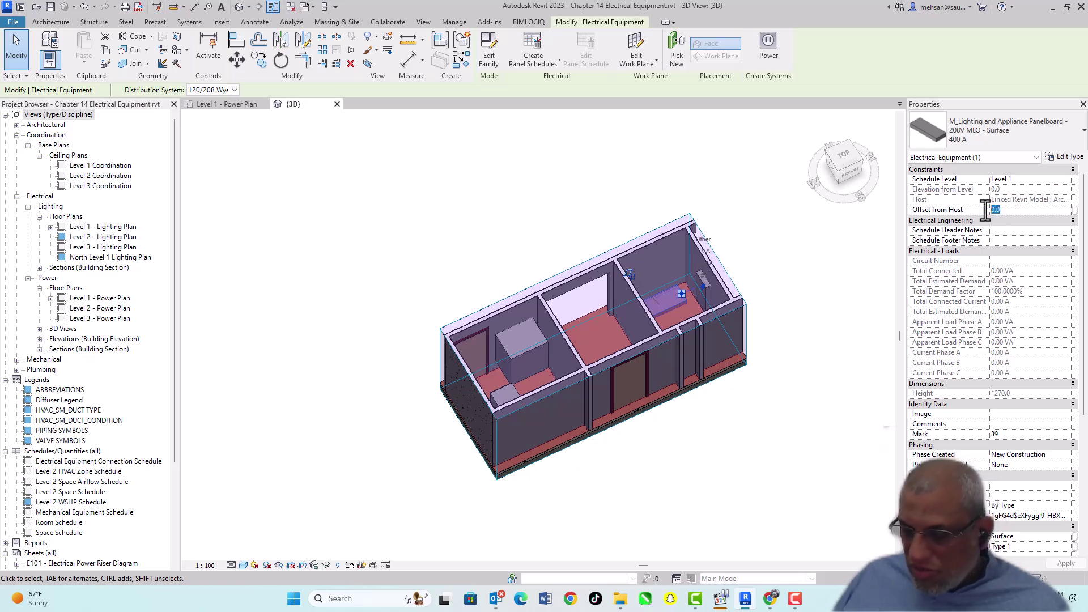
text(400)
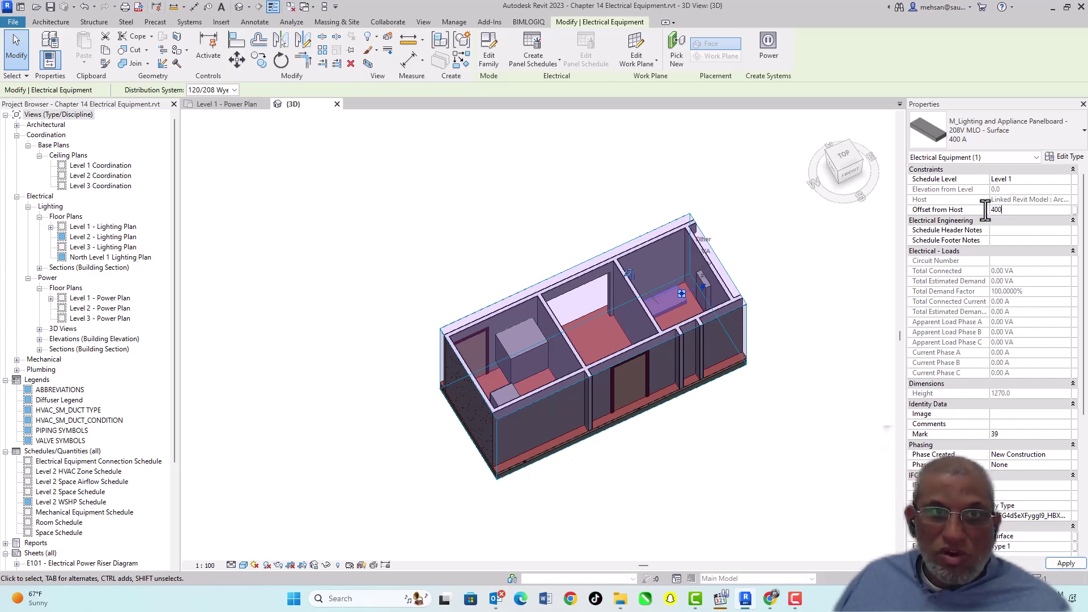
key(Return)
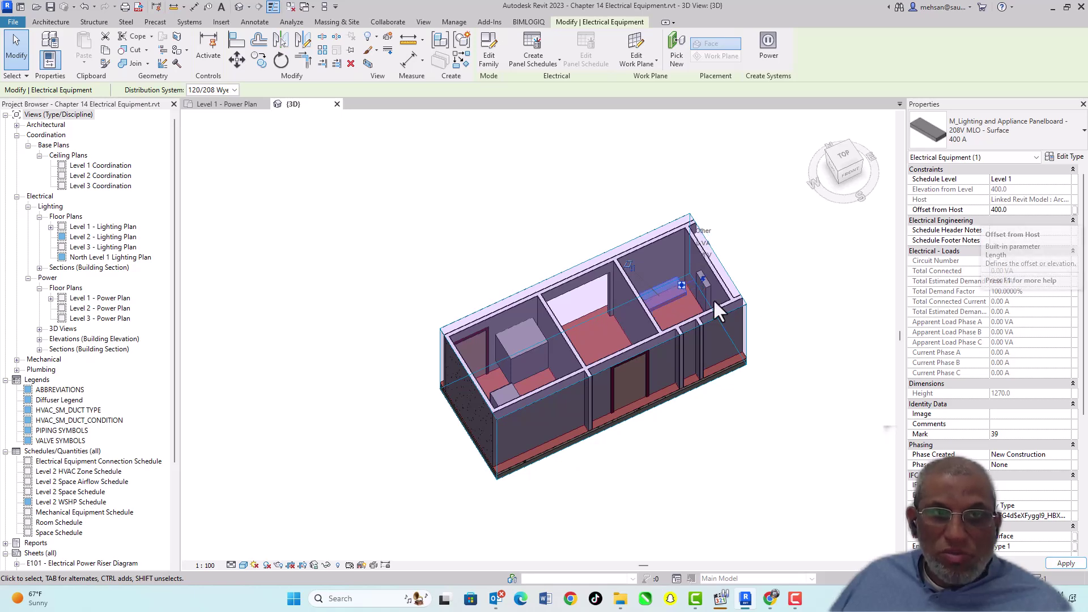
Select the circuit breaker switchboard in the electrical room and duplicate its 610mmx660mm type under a new name.
shift+middle_drag(687, 309, 567, 347)
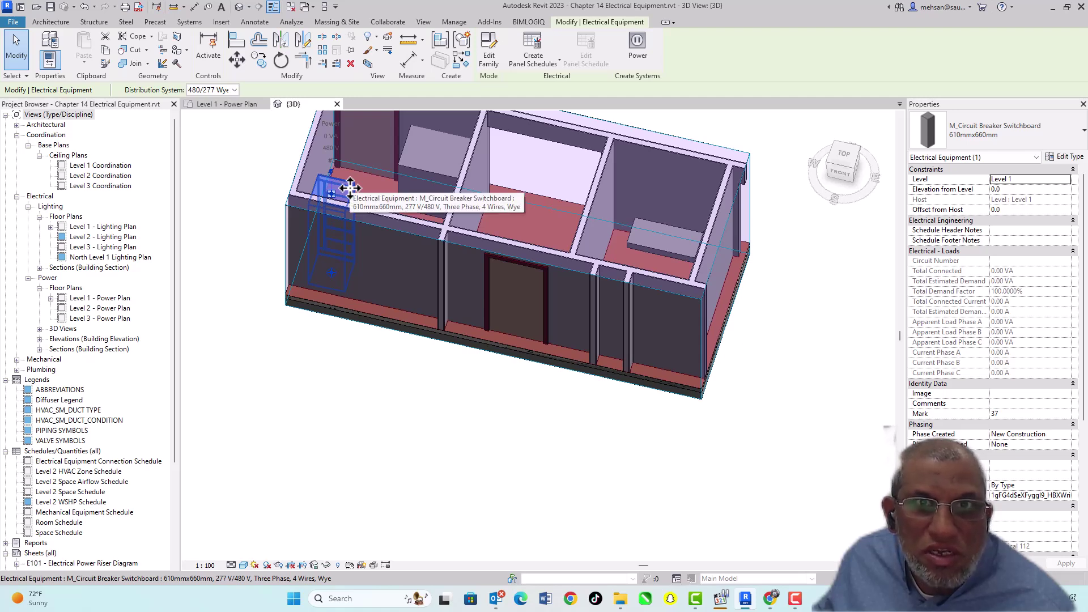
click(1064, 157)
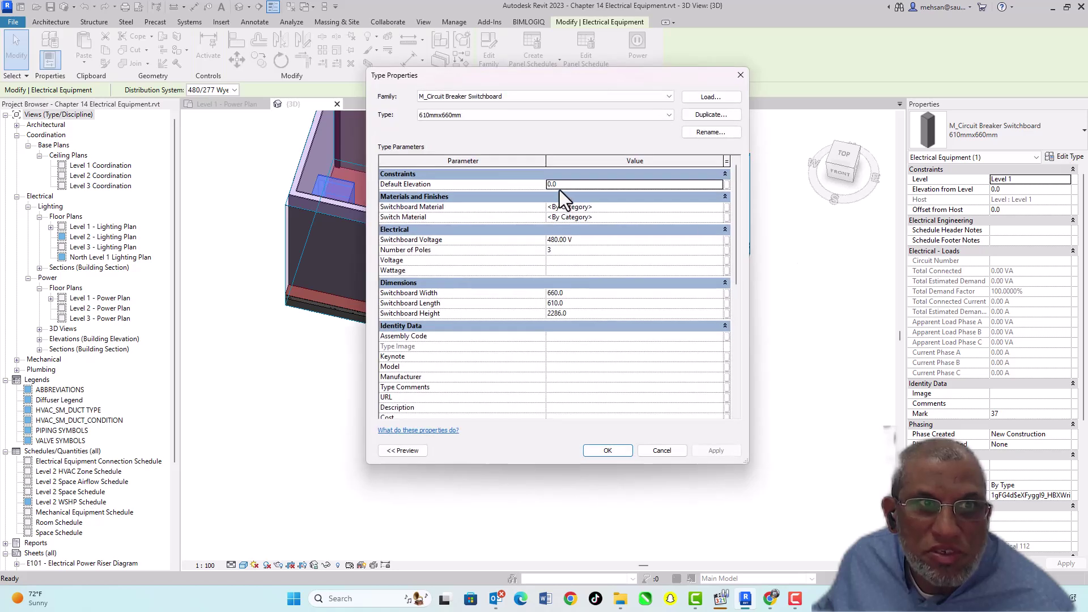
click(560, 185)
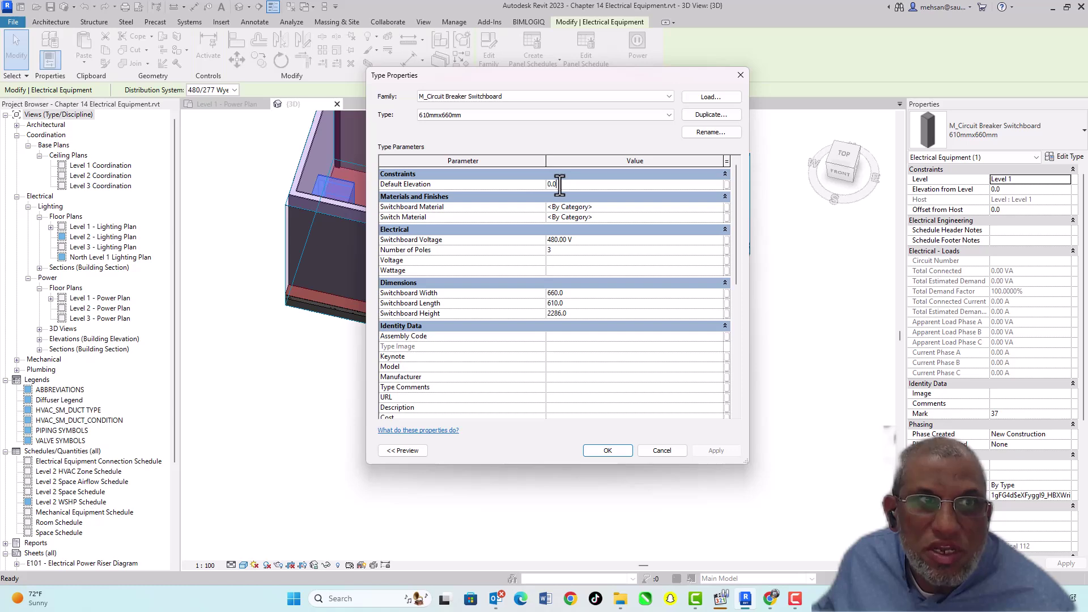
click(708, 117)
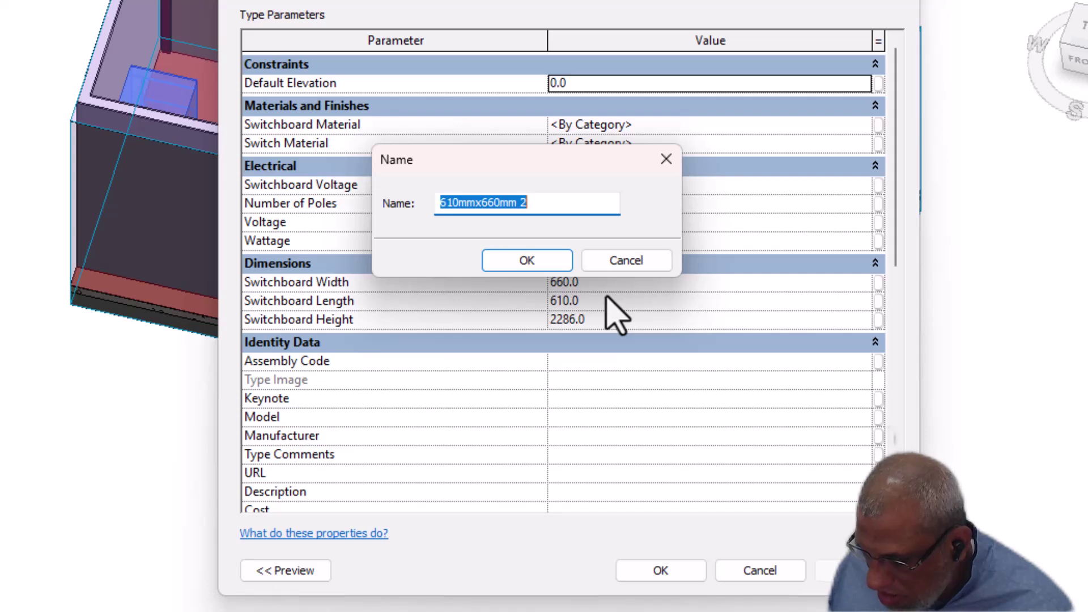
text(M)
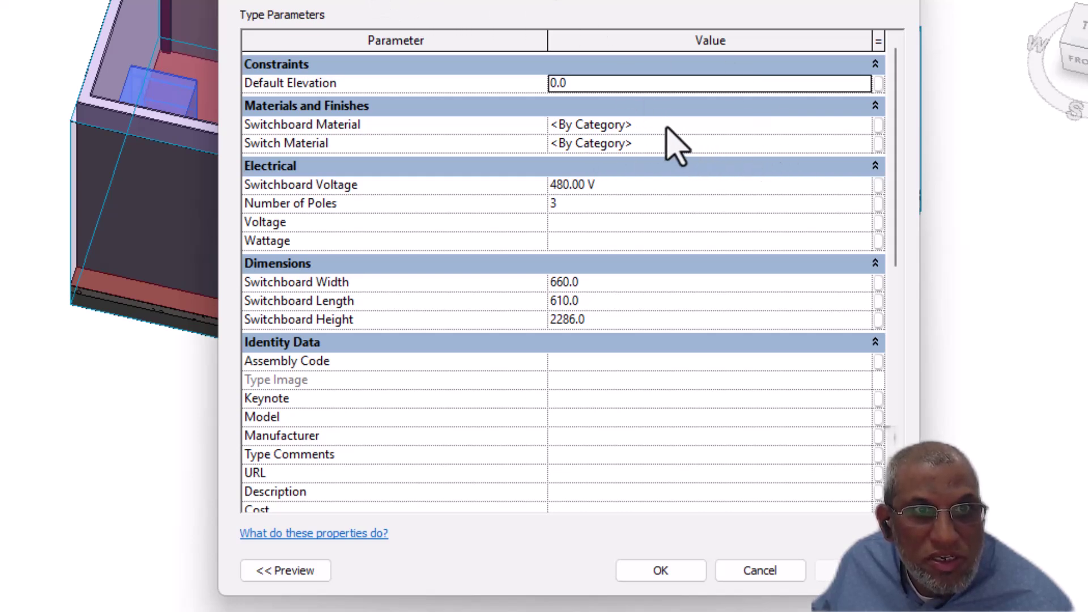
Open the material choices for the Switchboard Material parameter and search the project materials for Metal.
click(865, 131)
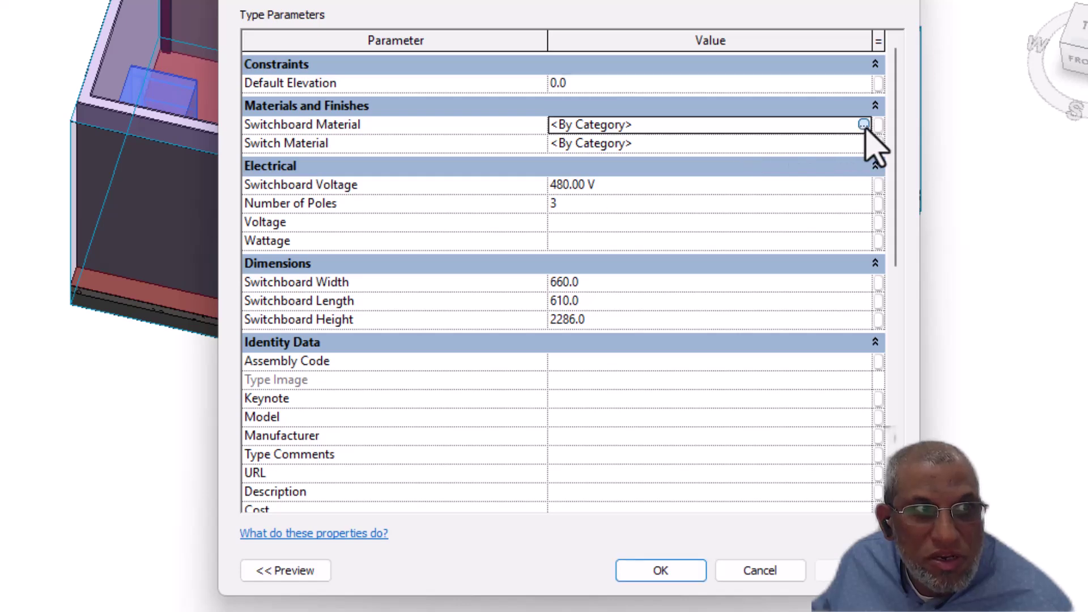
click(864, 126)
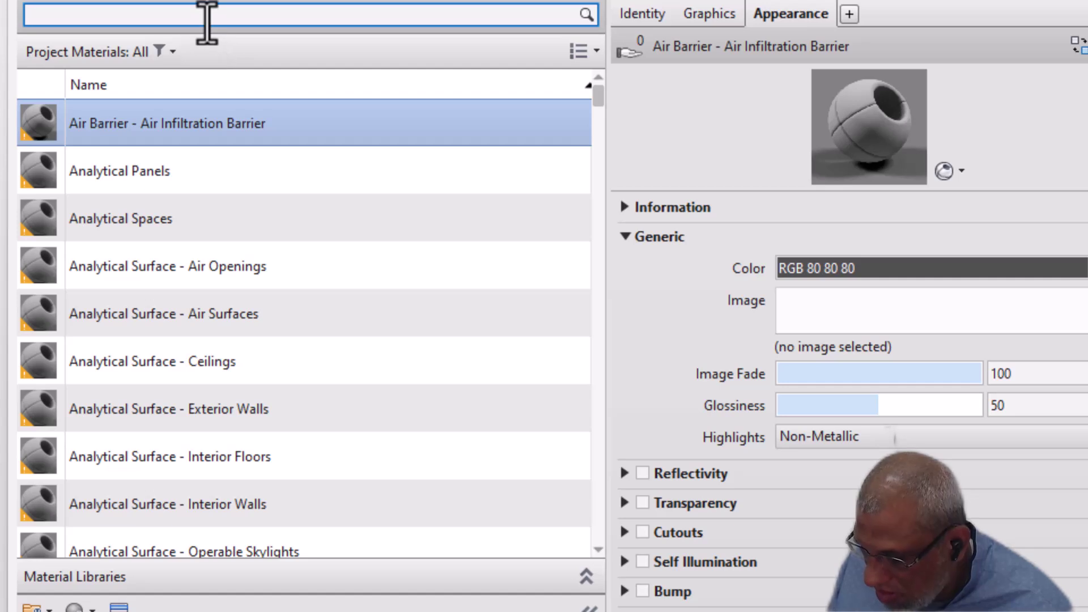
click(206, 23)
text(Meta)
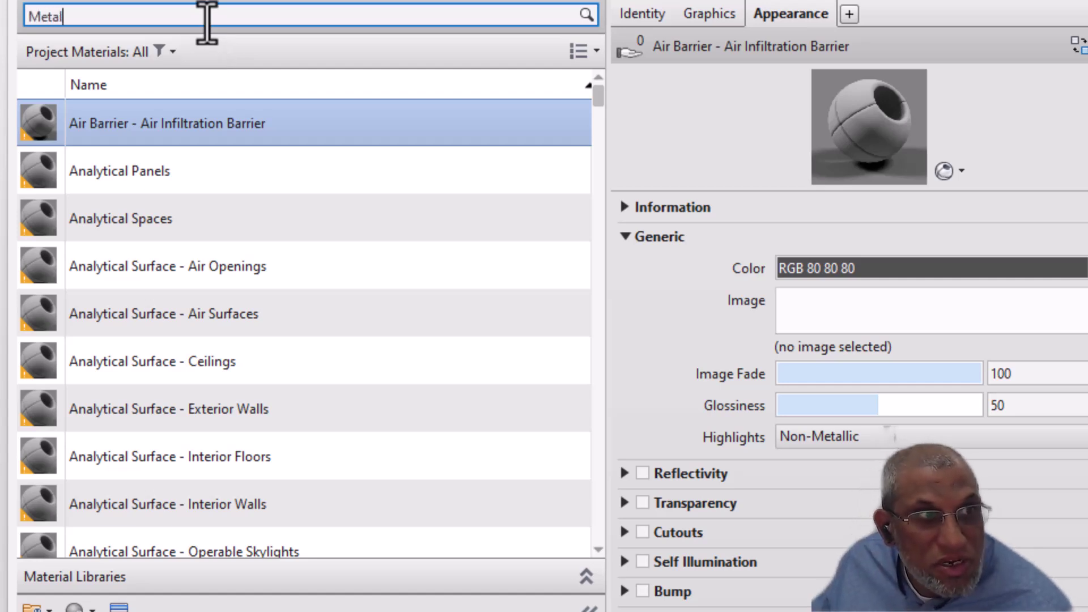
text(l)
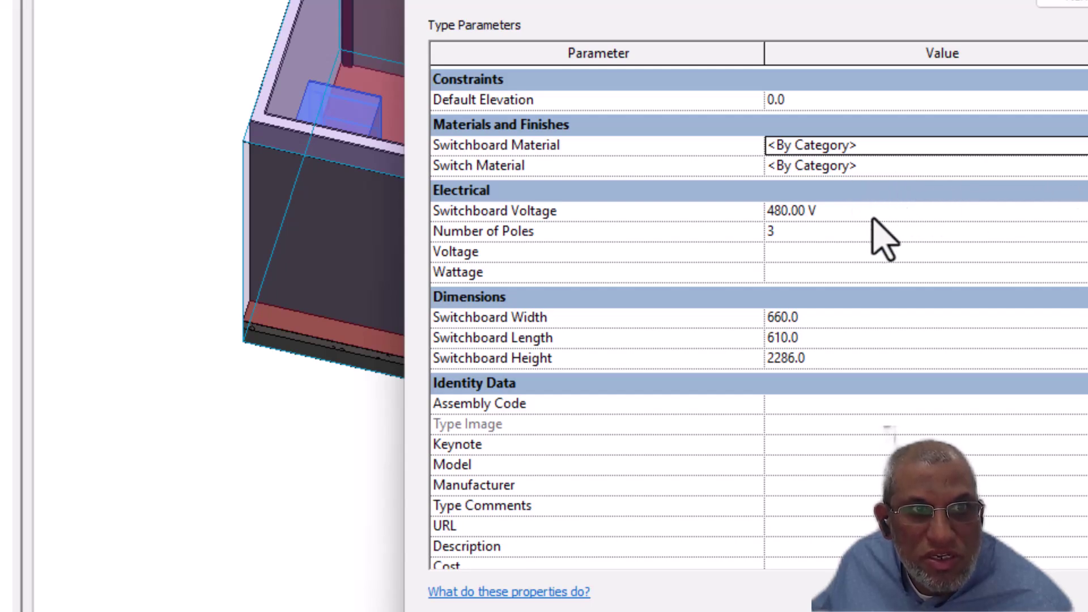
Set the switchboard type's Voltage parameter to 480 and its Wattage parameter to 2000A.
click(824, 213)
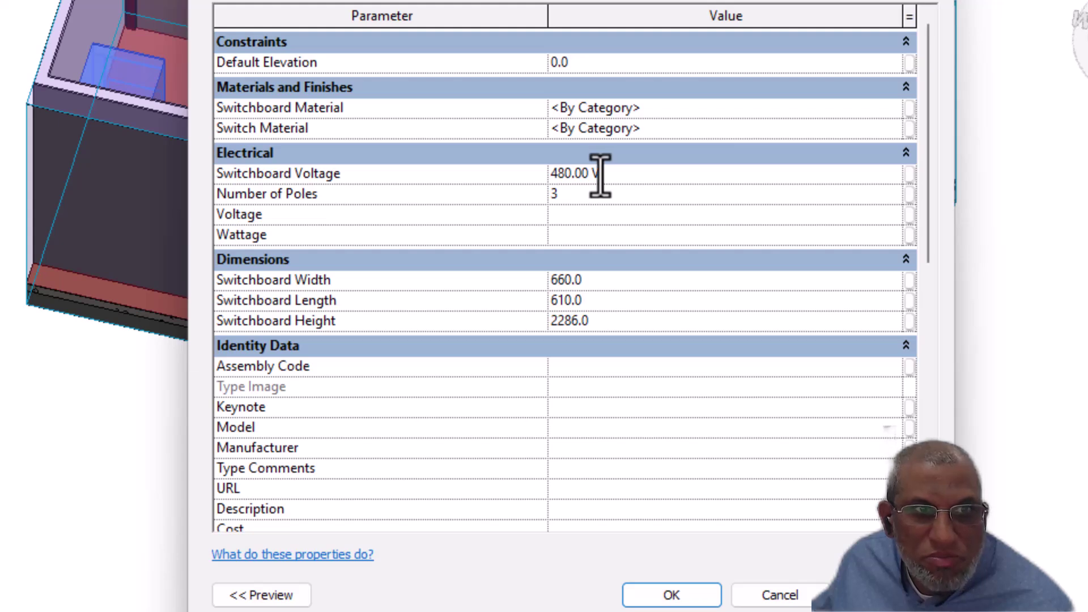
click(600, 174)
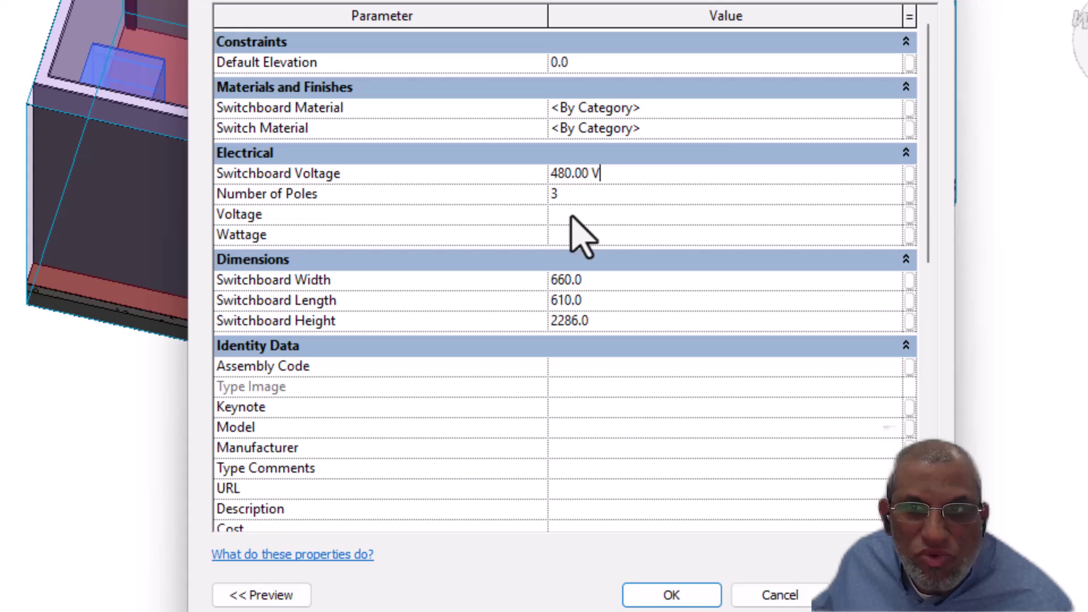
click(573, 216)
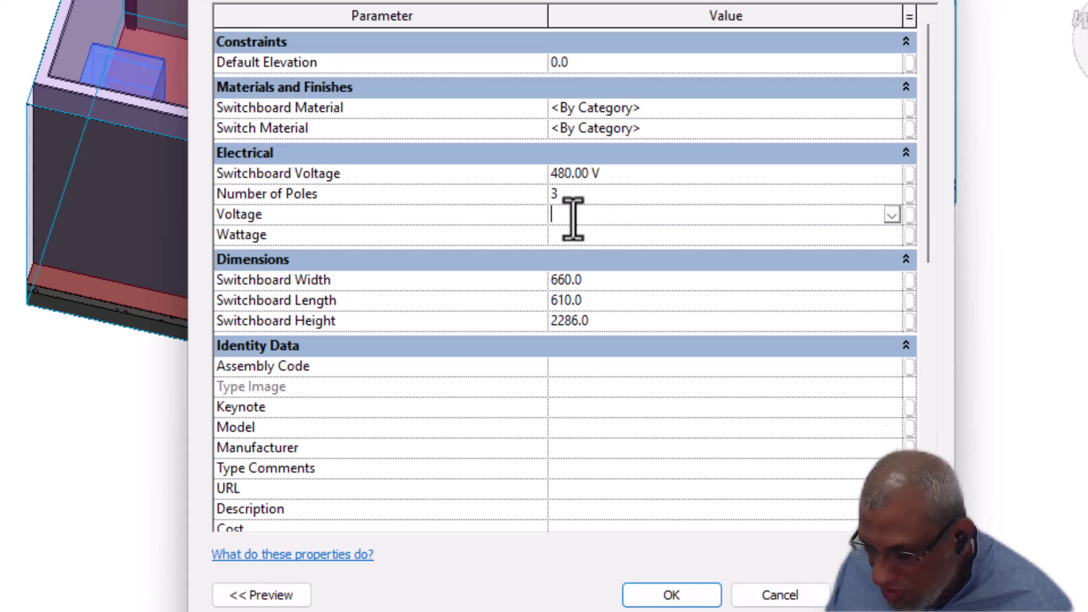
text(480)
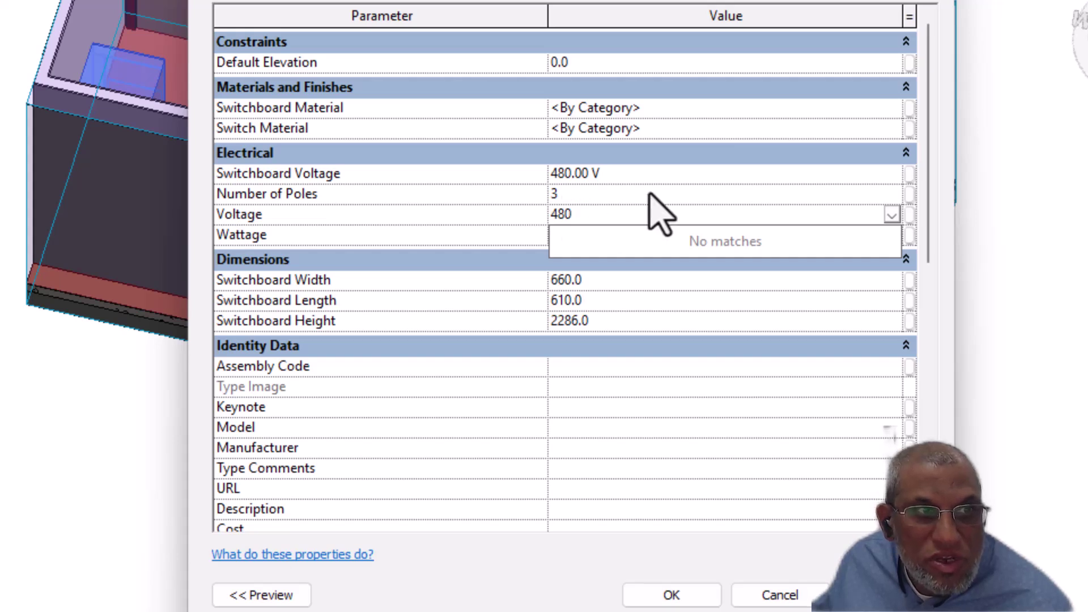
click(604, 243)
click(592, 244)
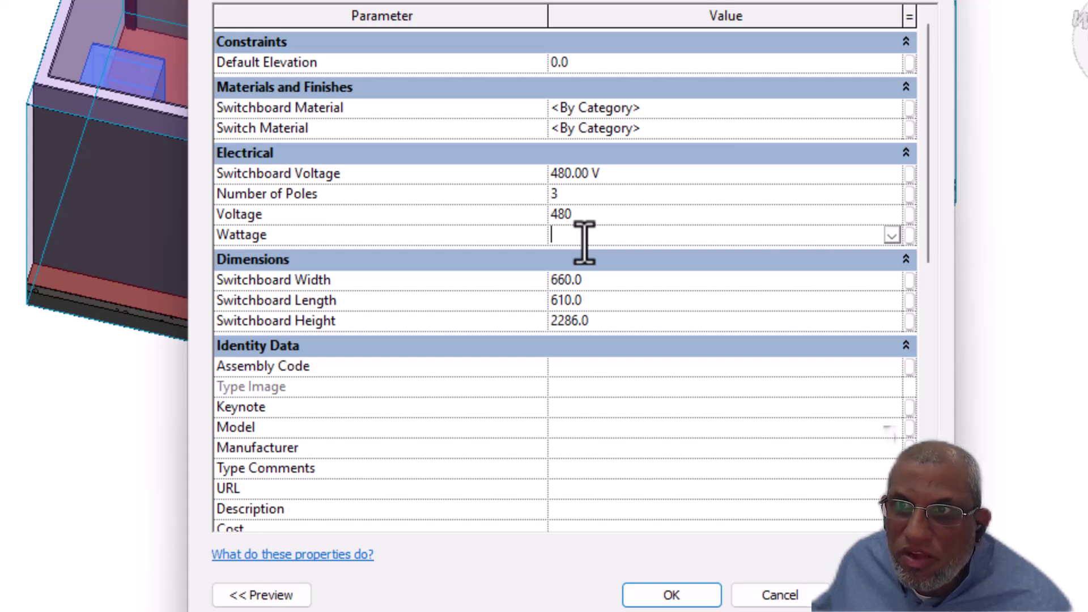
text(2)
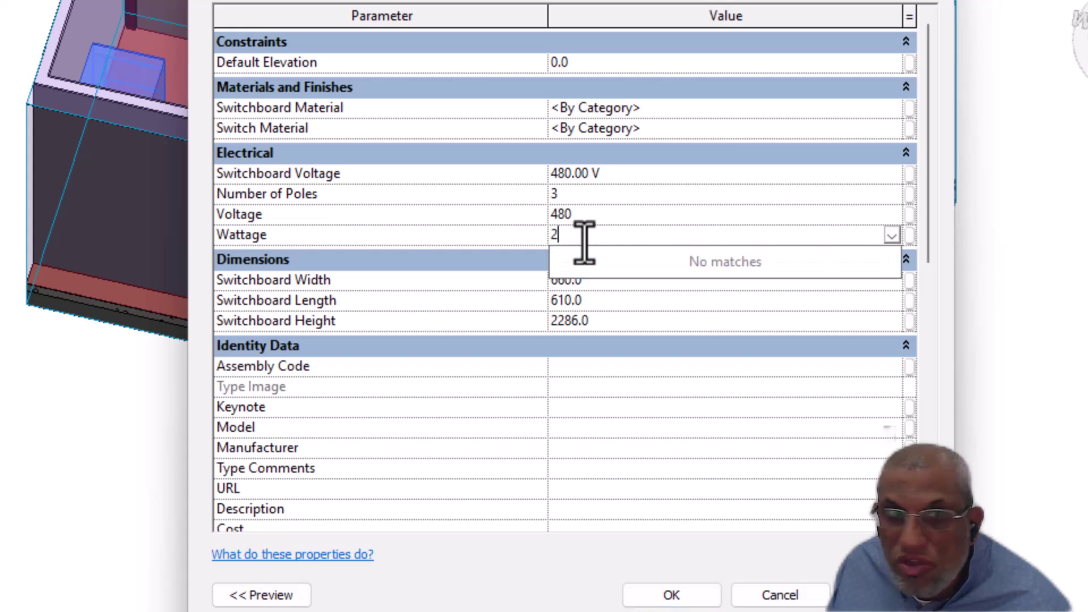
text(00)
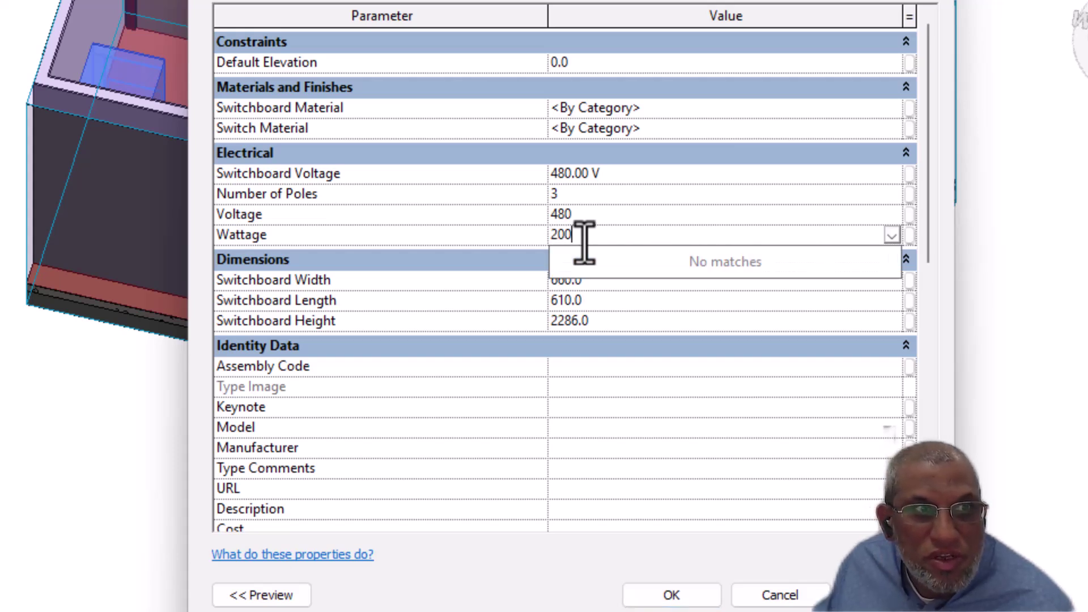
text(0A)
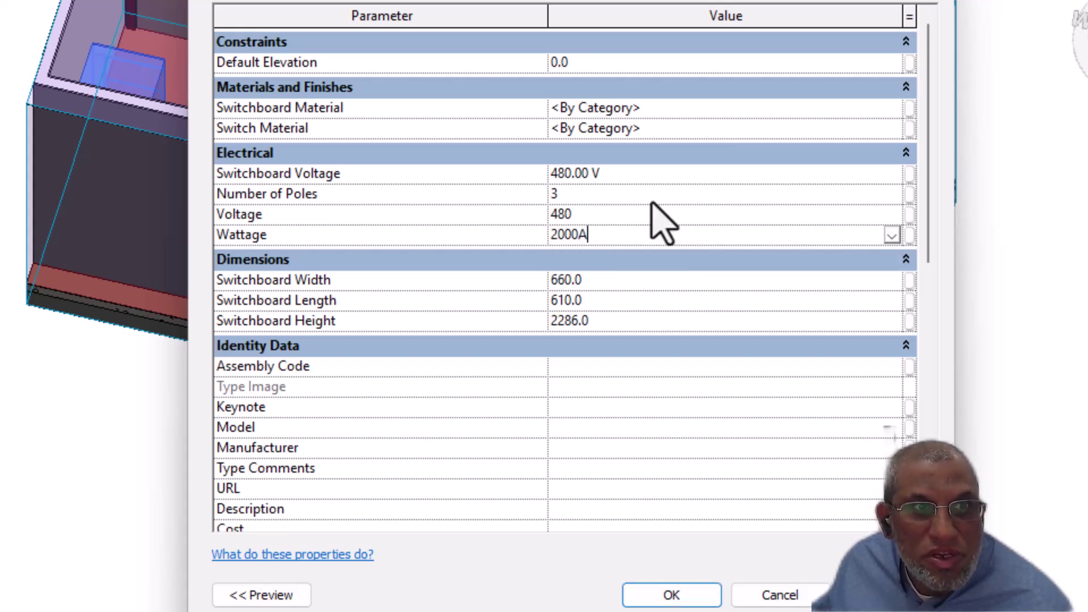
Enter SWB_A as the Model in the switchboard type's identity data.
click(628, 286)
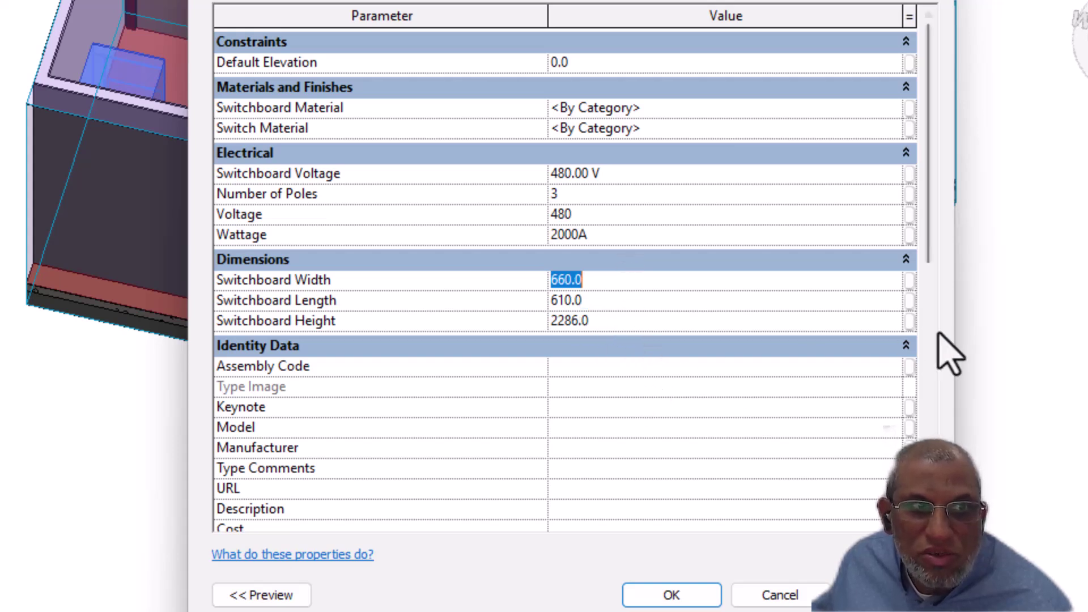
scroll(935, 272, down, 1)
scroll(934, 271, down, 3)
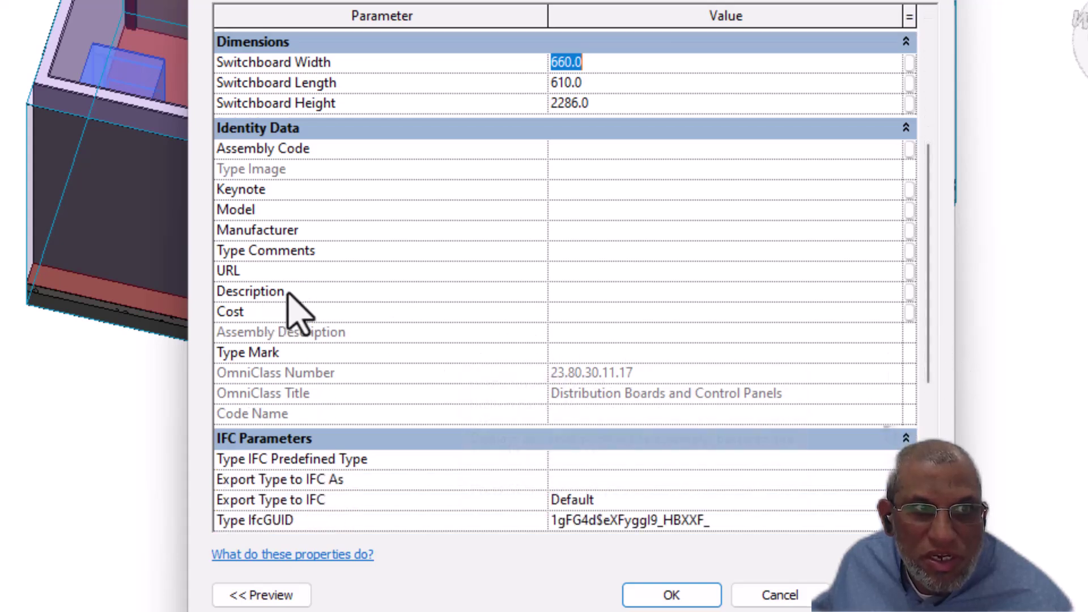
click(585, 212)
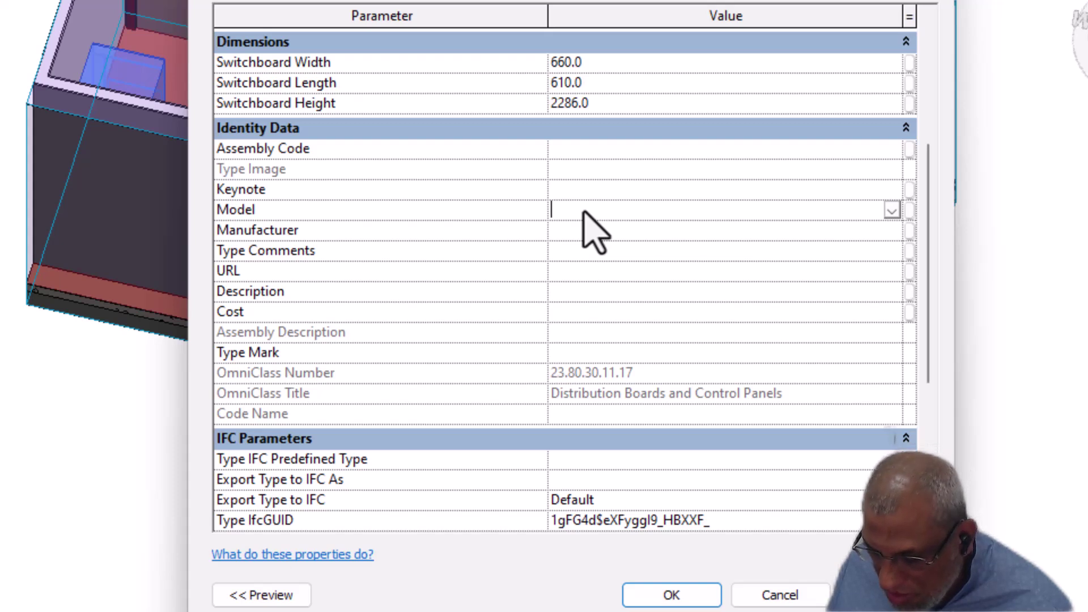
text(SW)
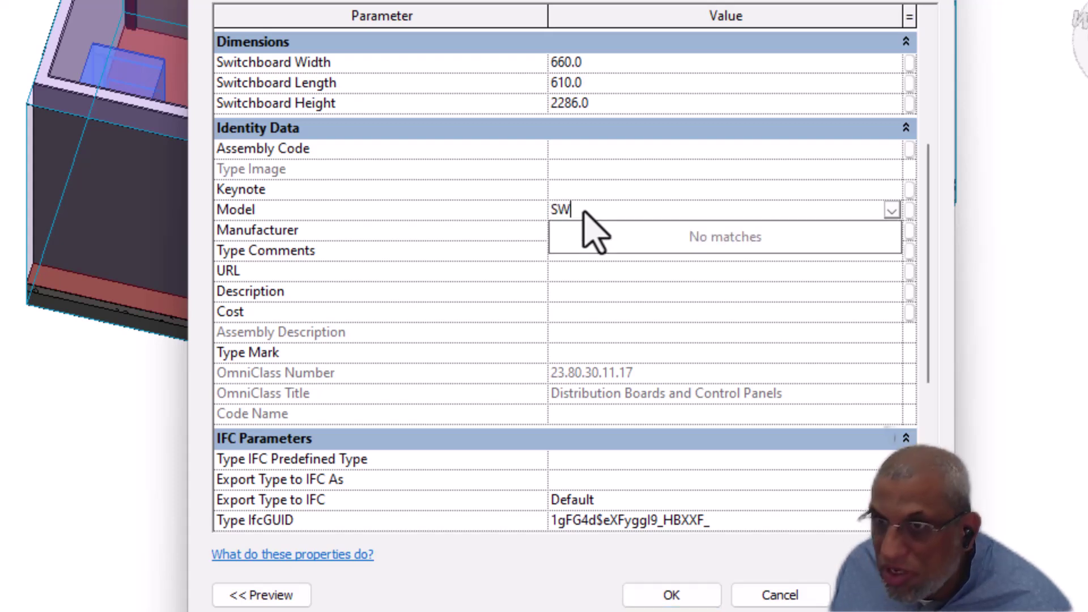
text(B_)
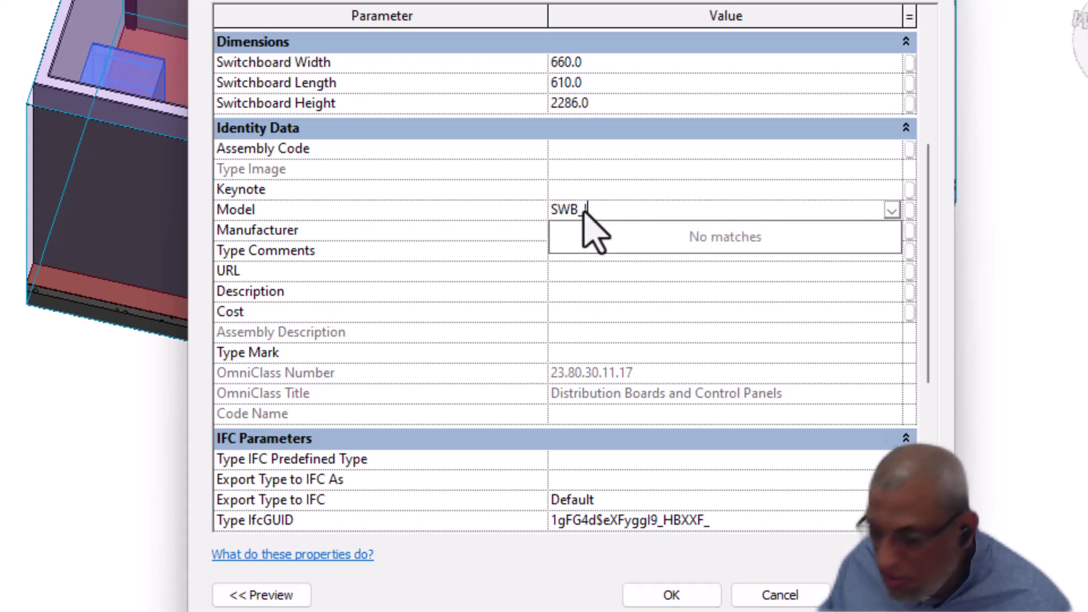
text(A)
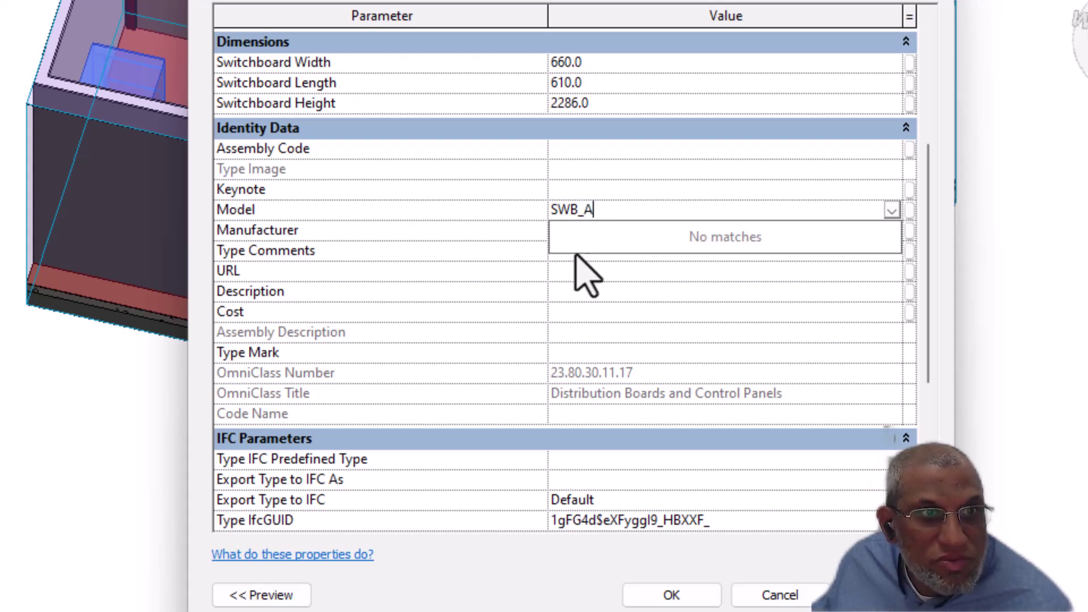
Set the switchboard type's Cost to 1400 and its Type Mark to SWB-A.
click(612, 233)
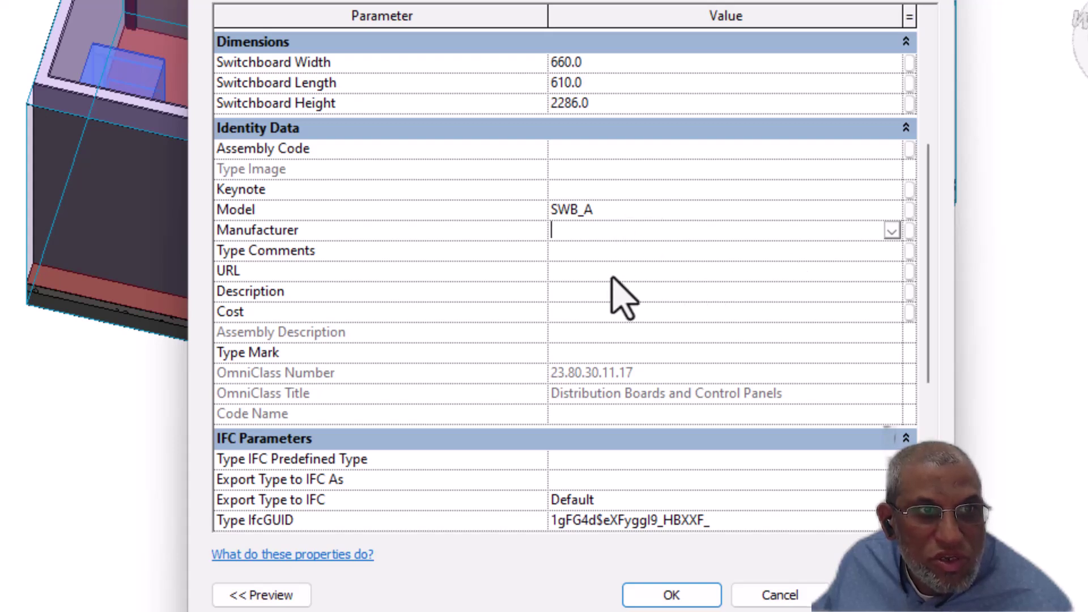
click(582, 254)
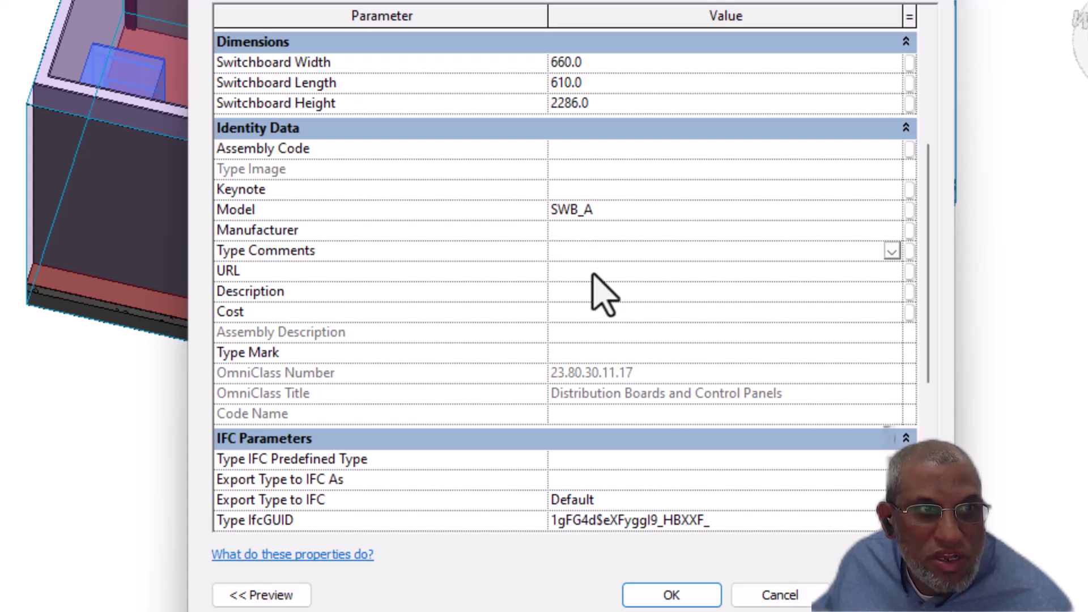
click(595, 275)
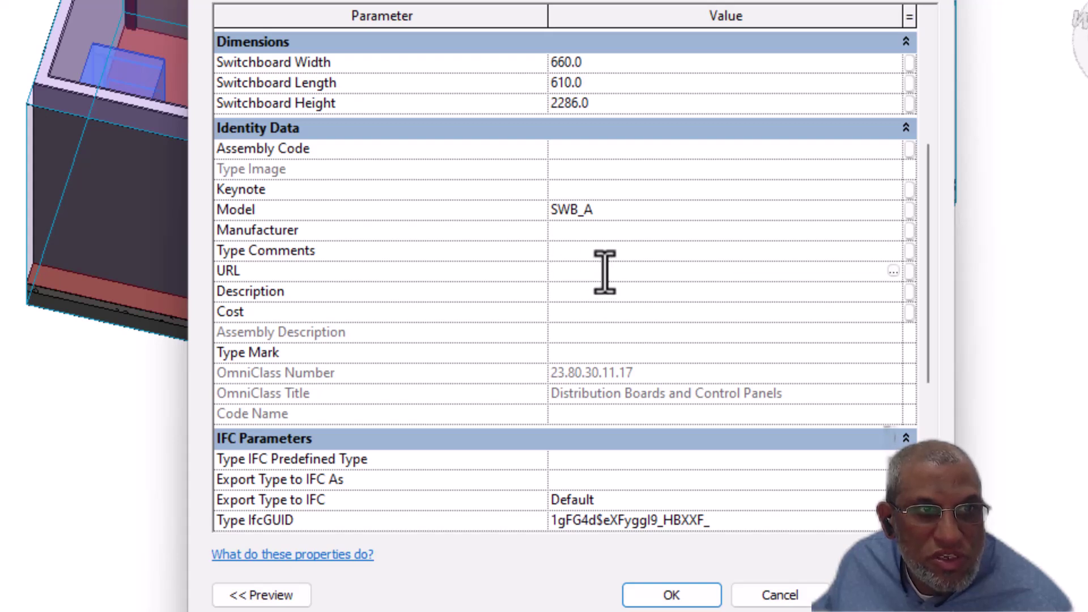
click(585, 296)
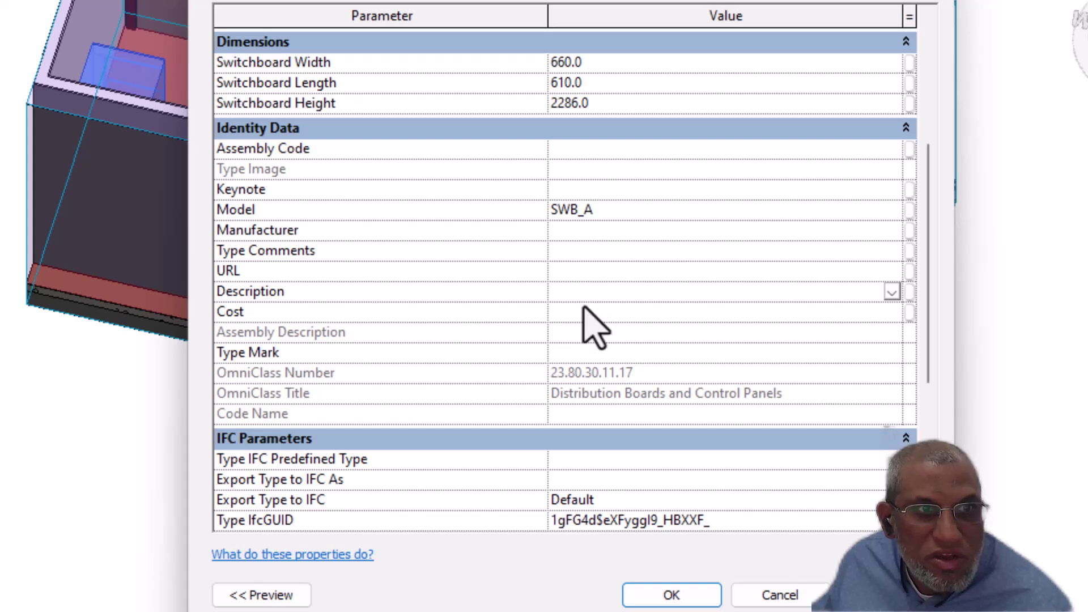
click(582, 313)
text(1400)
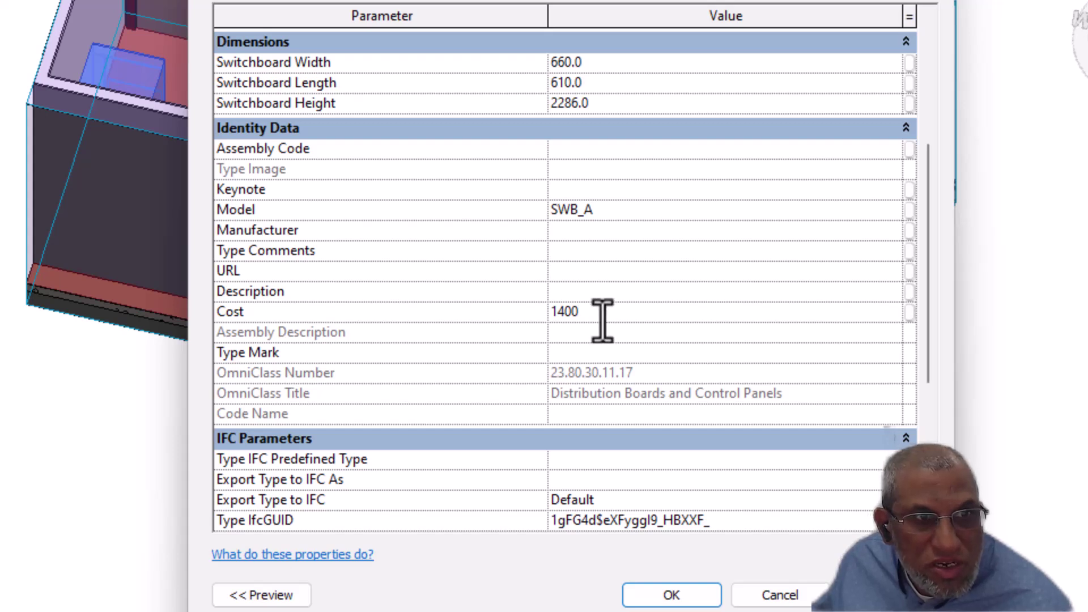
click(598, 352)
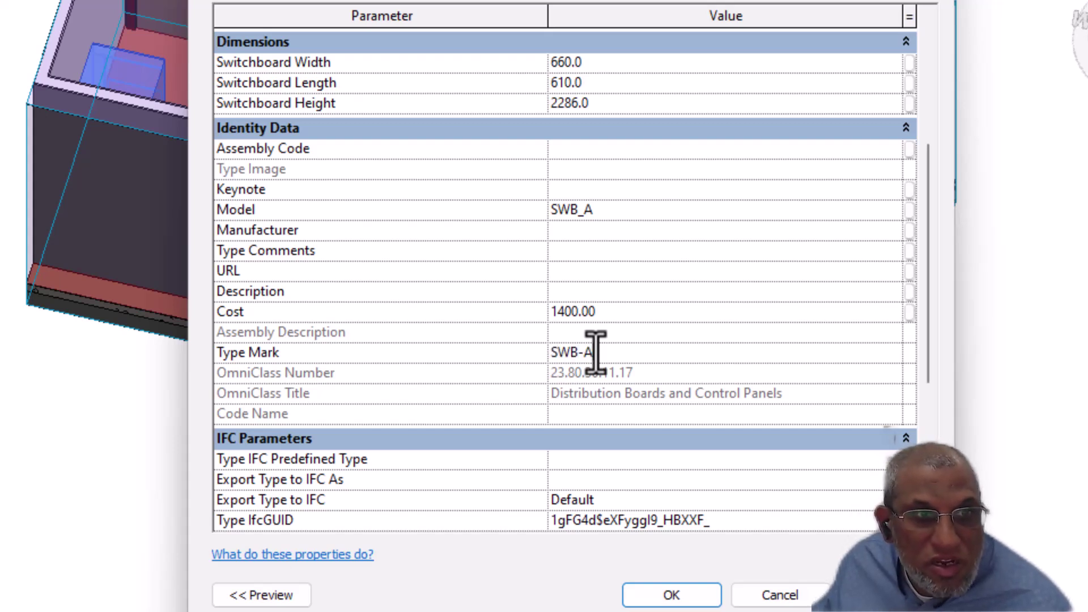
key(Return)
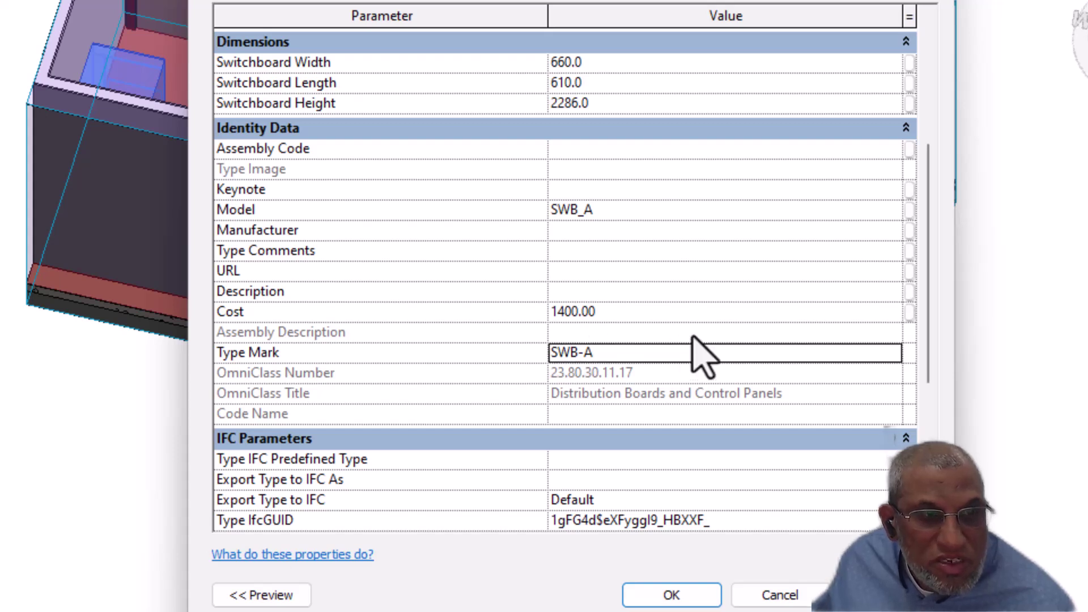
drag(927, 311, 926, 439)
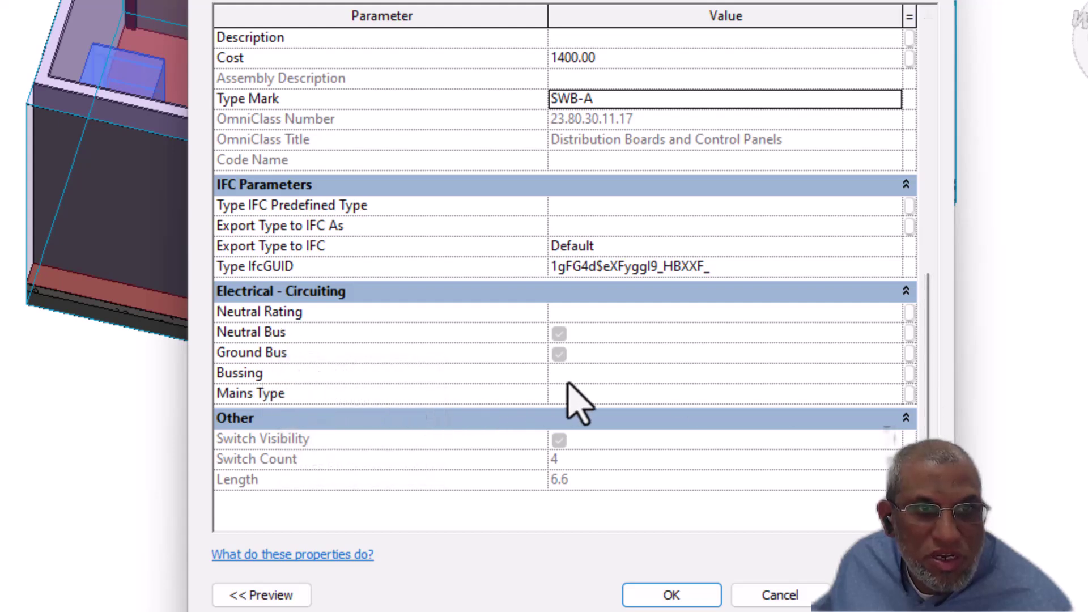
Switch to Snipping Tool and capture the example table of typical switchboard type values for reference.
drag(925, 394, 901, 145)
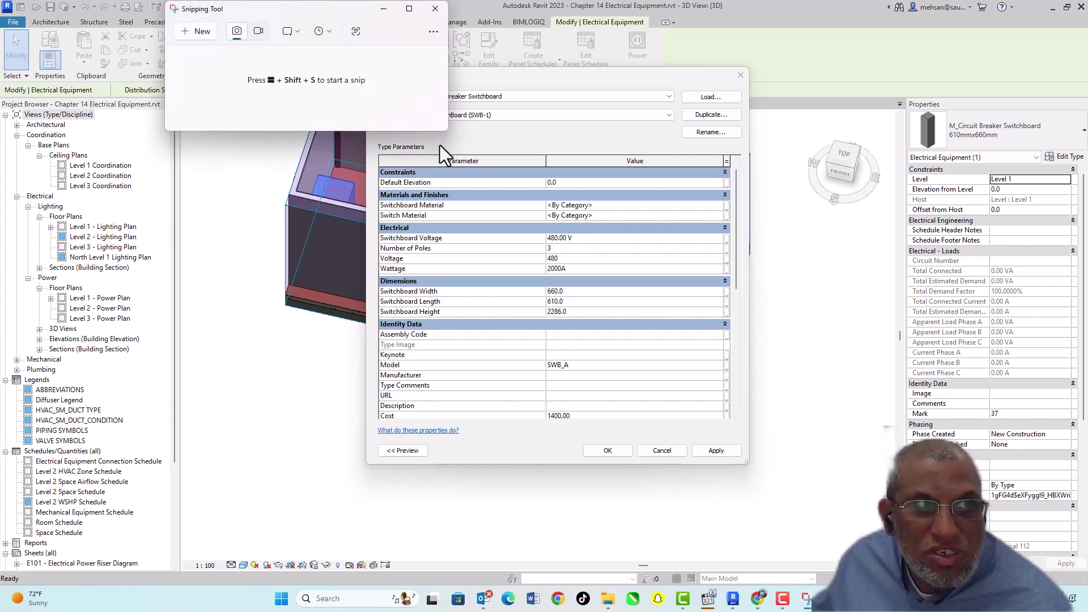
click(196, 30)
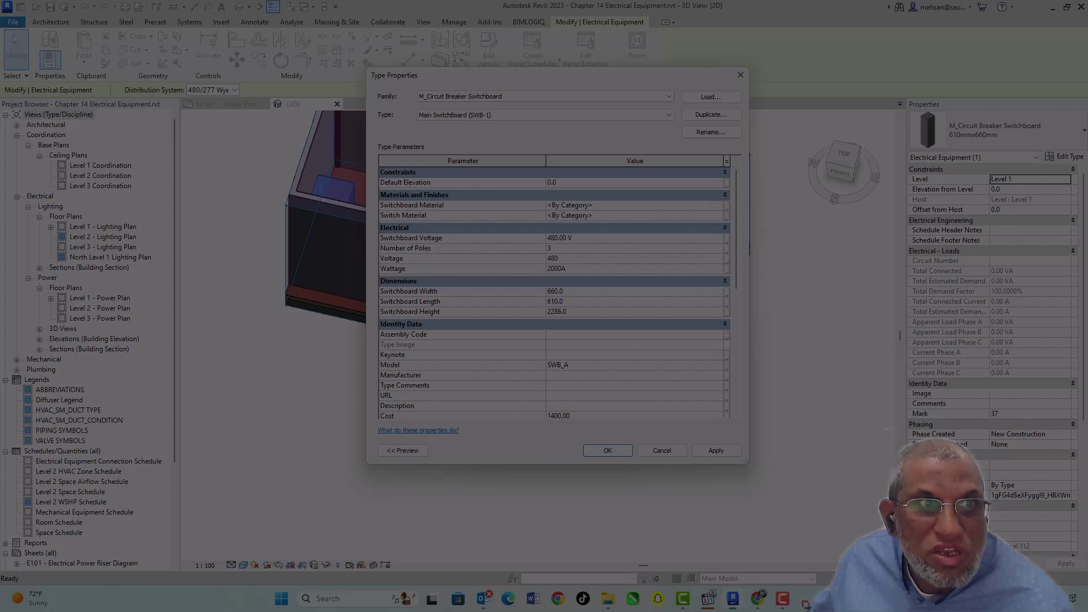
key(Escape)
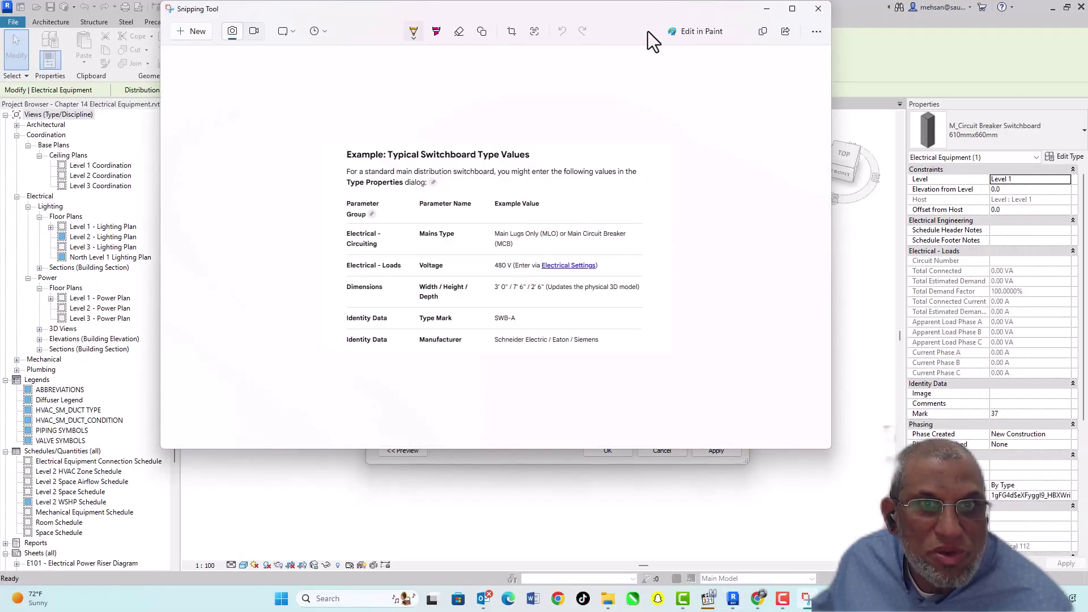
Arrange the snipped example table beside the switchboard's type properties, compare their parameters, and close both windows.
drag(657, 8, 348, 189)
drag(623, 73, 875, 54)
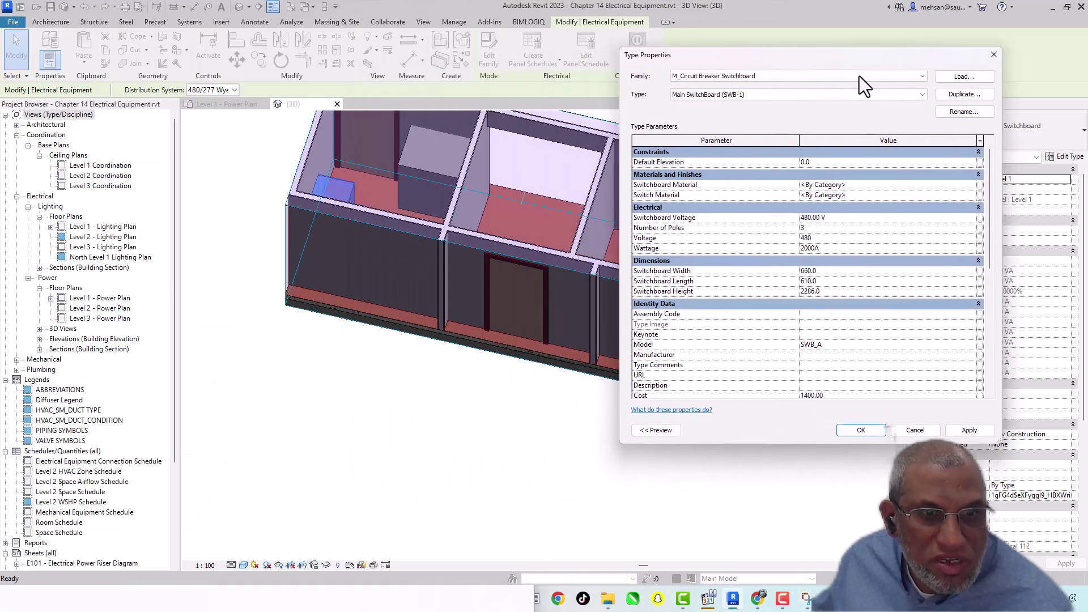
click(805, 599)
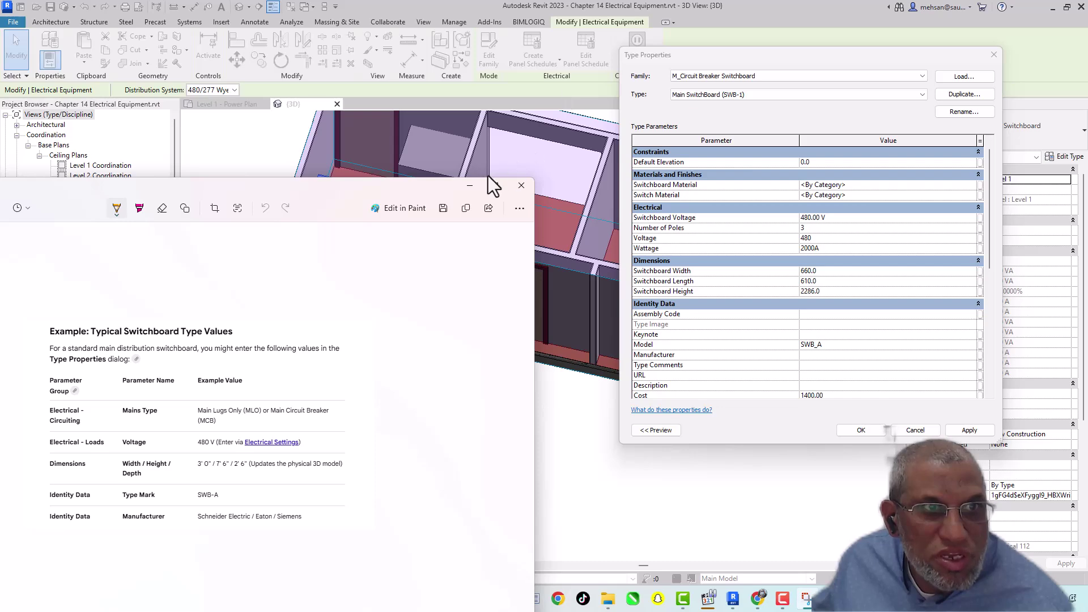
drag(456, 192, 529, 6)
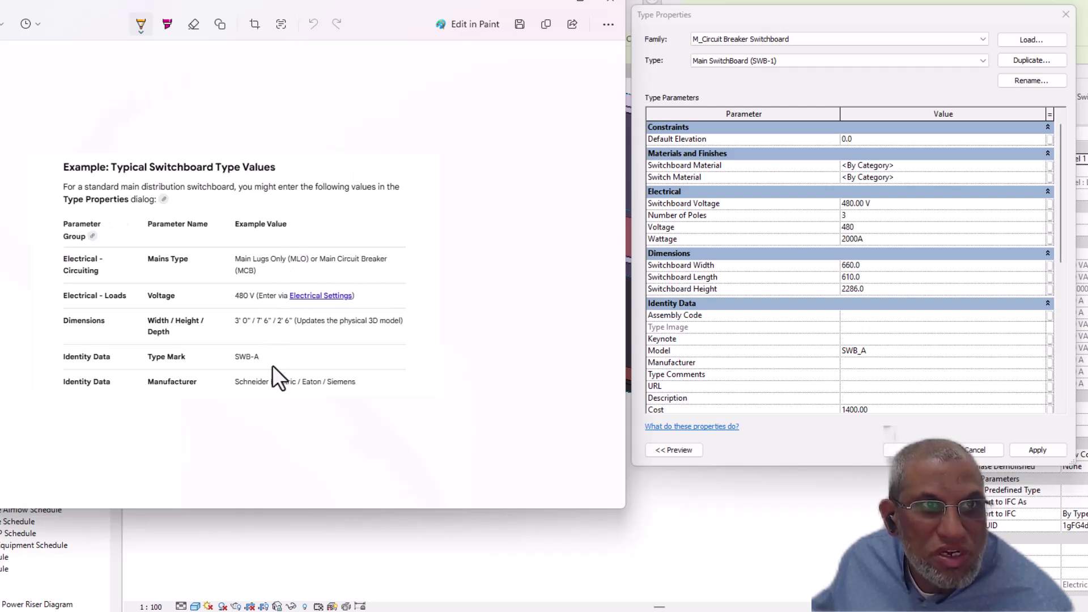
click(608, 4)
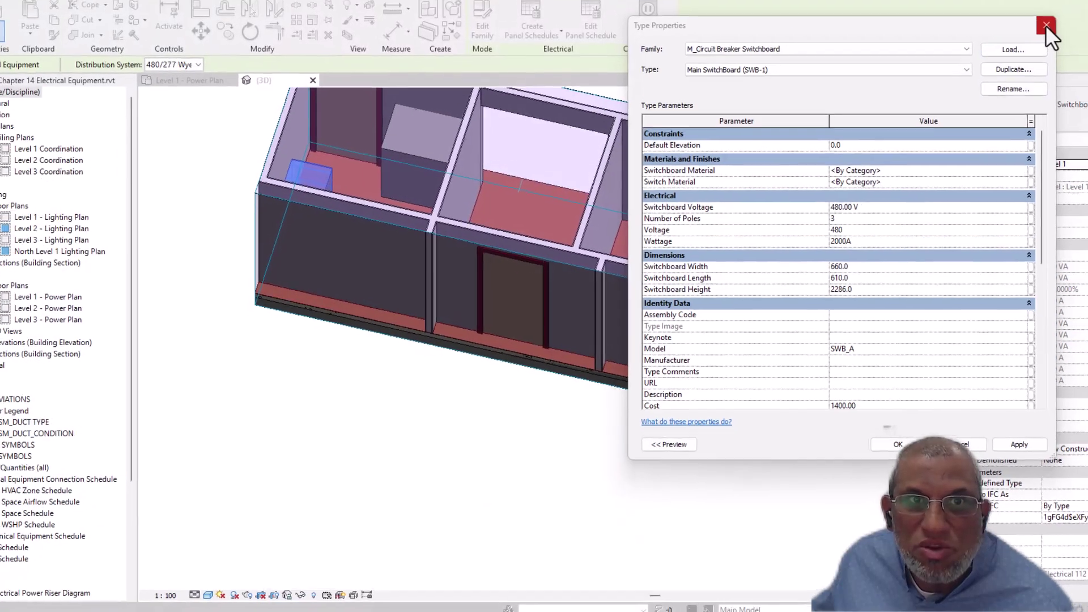
click(1065, 14)
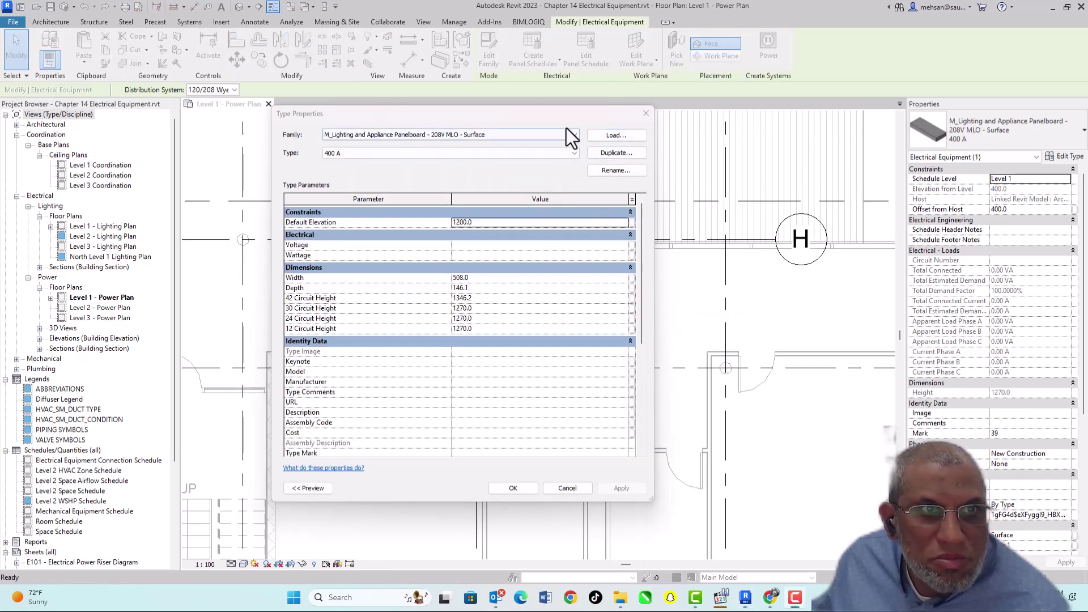
Examine the electrical, dimension, identity, IFC and circuiting parameters of the 400 A surface panelboard type, and close its type properties.
drag(555, 118, 881, 98)
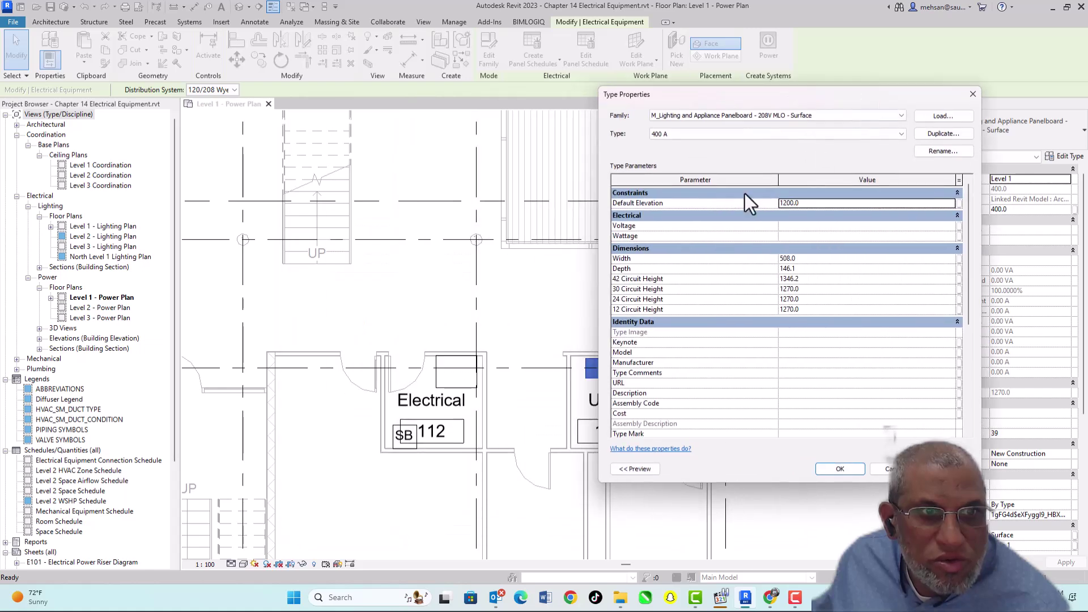
drag(783, 93, 576, 117)
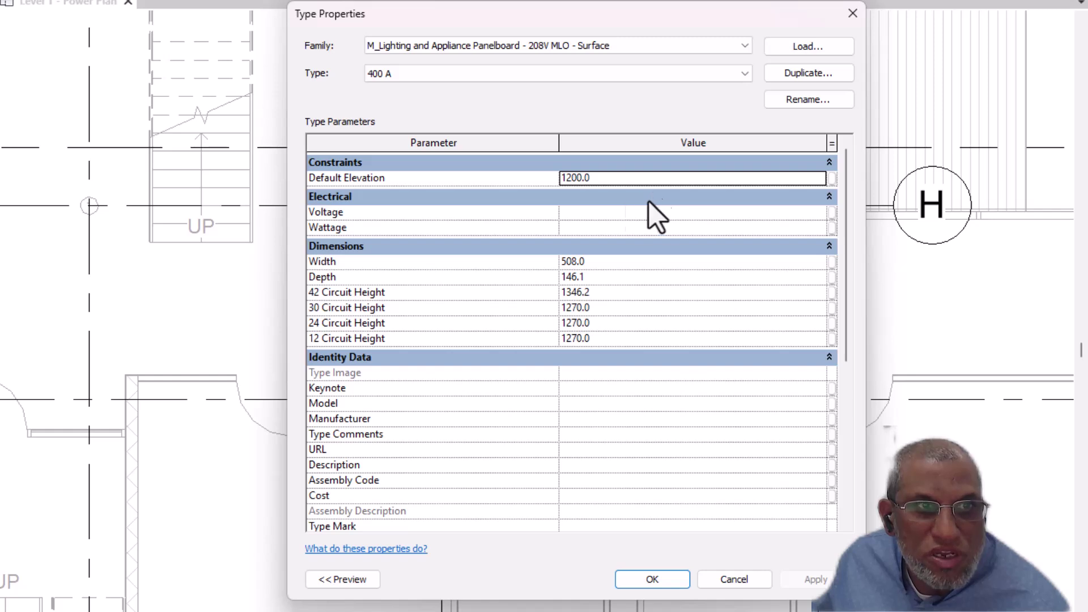
click(575, 211)
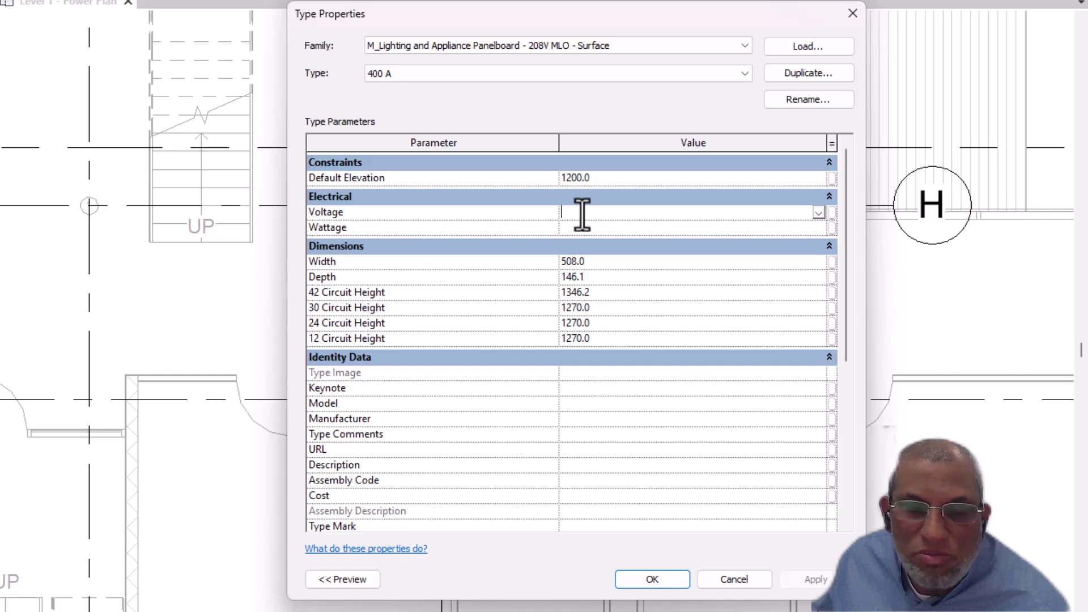
click(581, 228)
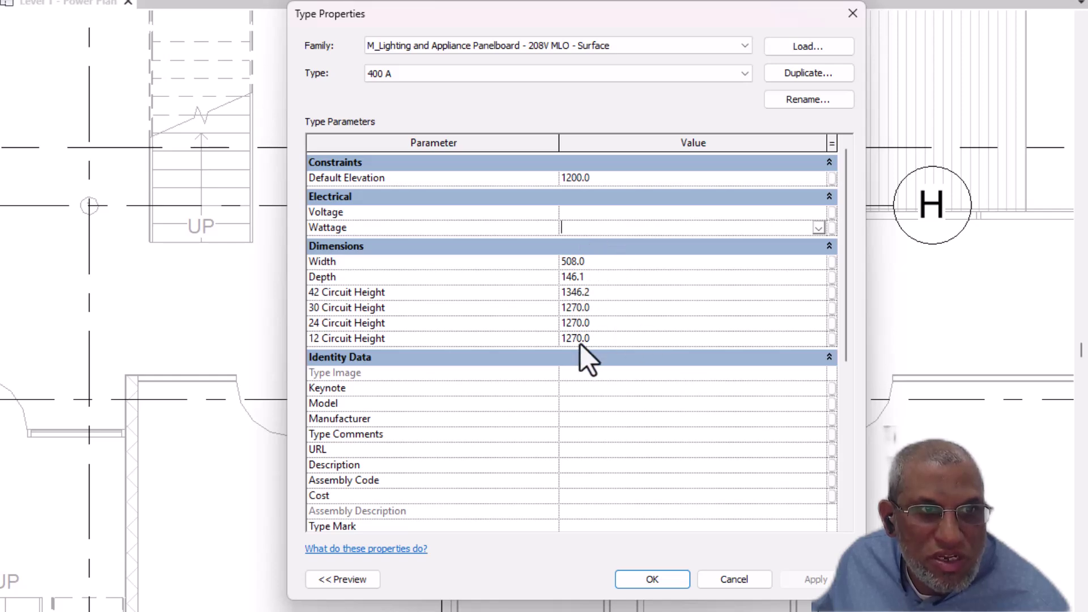
scroll(617, 305, down, 1)
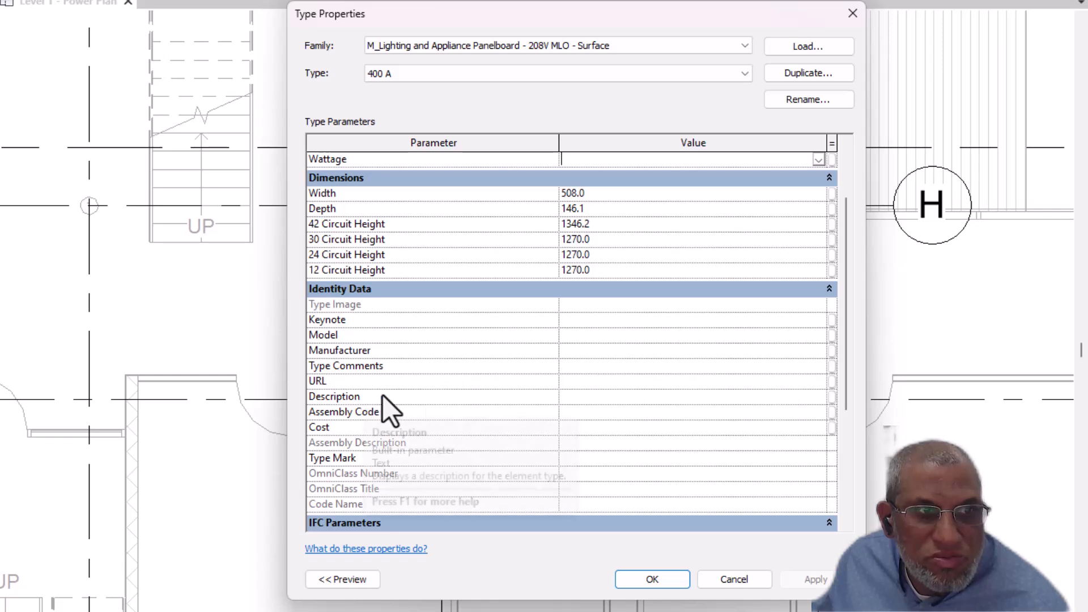
scroll(603, 397, down, 3)
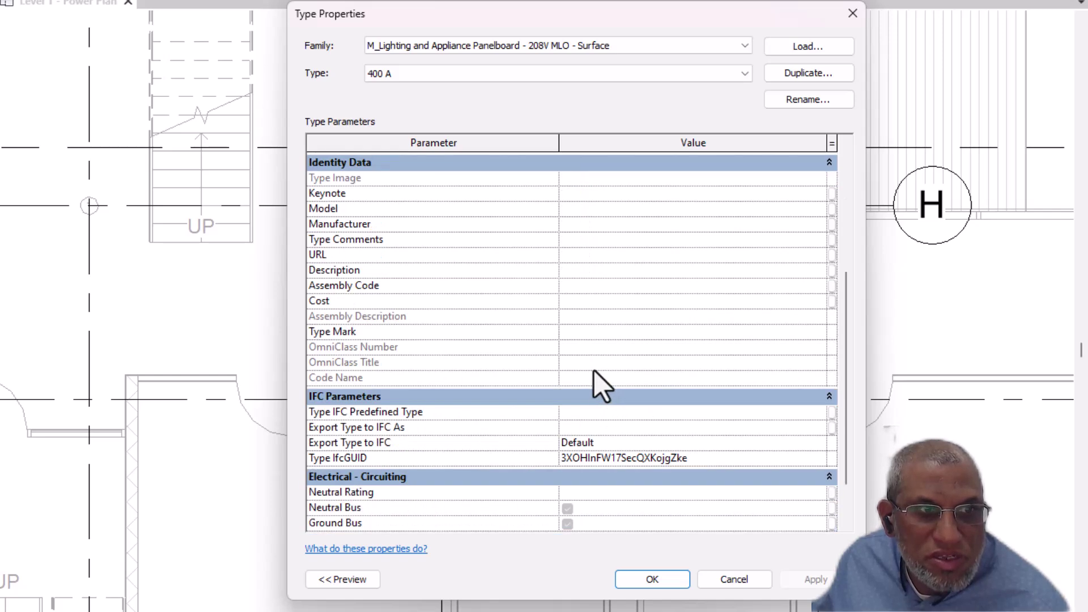
scroll(592, 369, down, 1)
scroll(591, 363, up, 3)
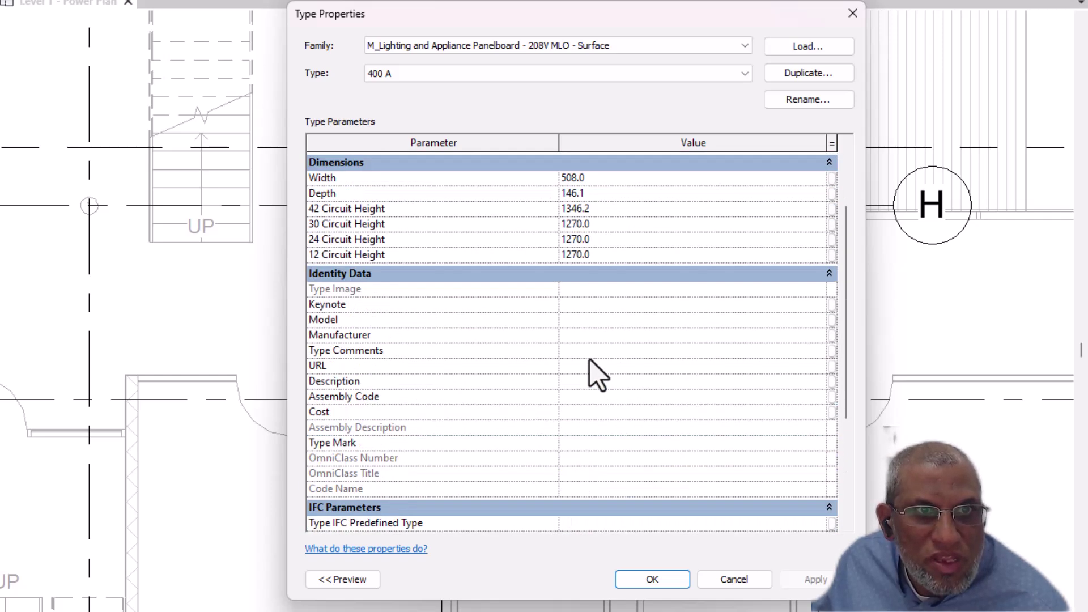
scroll(589, 356, down, 2)
click(852, 13)
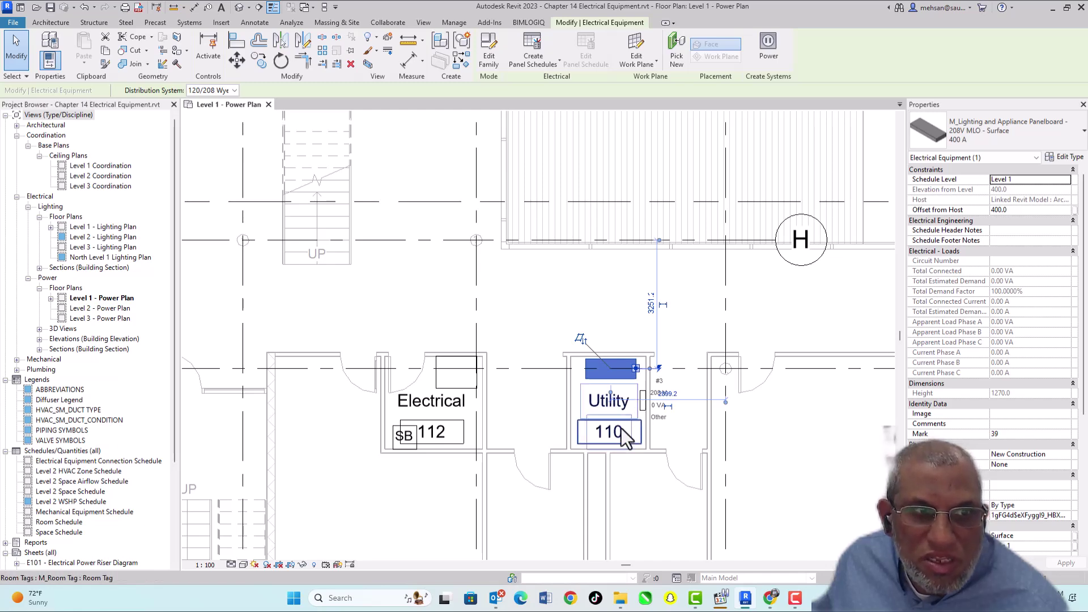
Examine the instance properties of the transformer and switchboard in Electrical 112 and the 400 A panelboard in Utility 110.
click(715, 311)
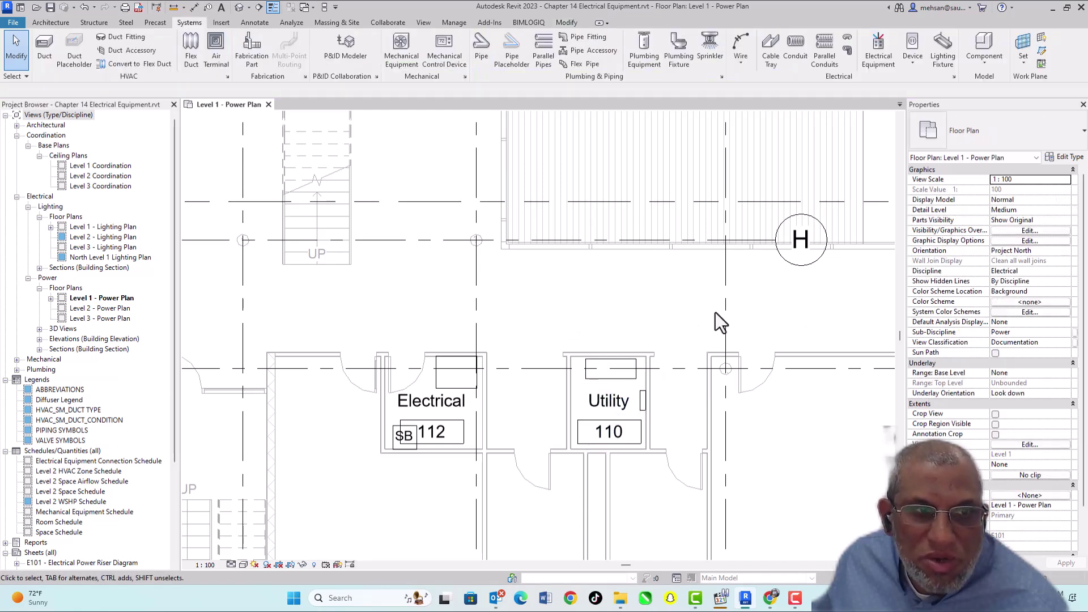
click(453, 387)
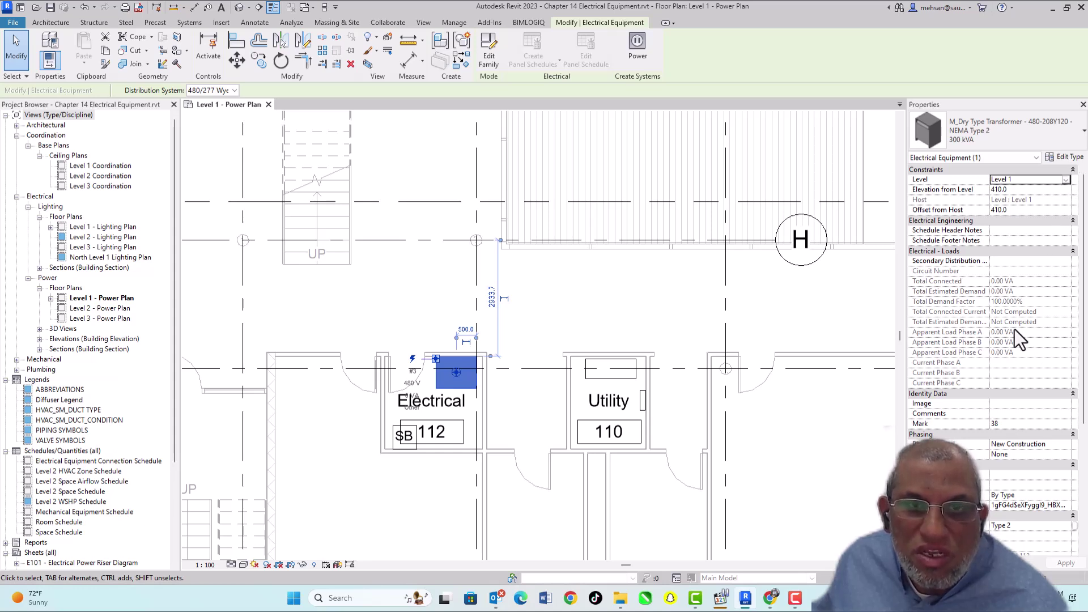
scroll(1021, 295, down, 1)
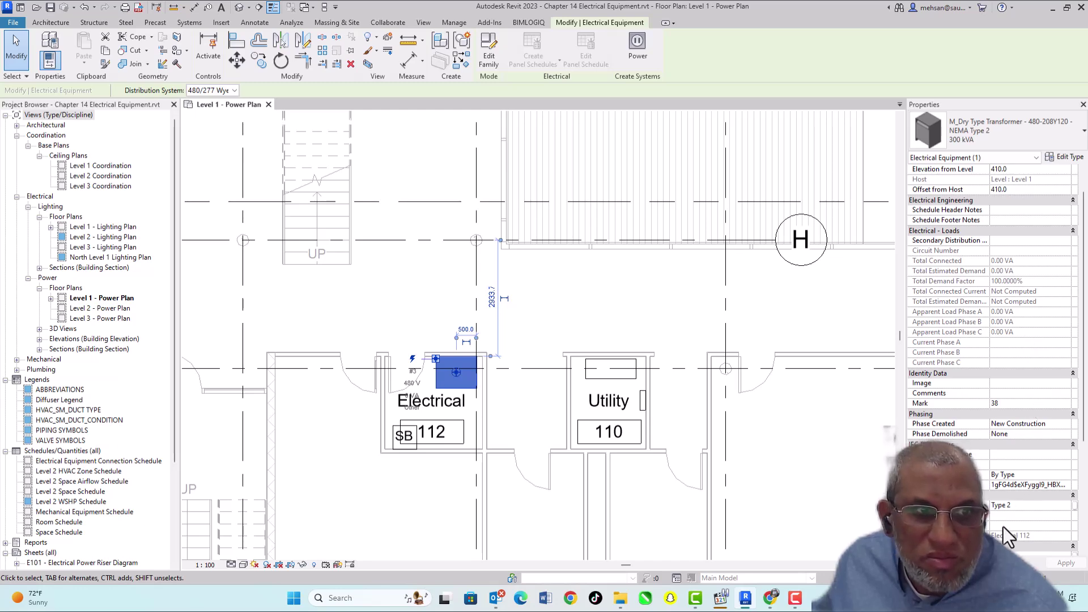
click(444, 431)
key(Escape)
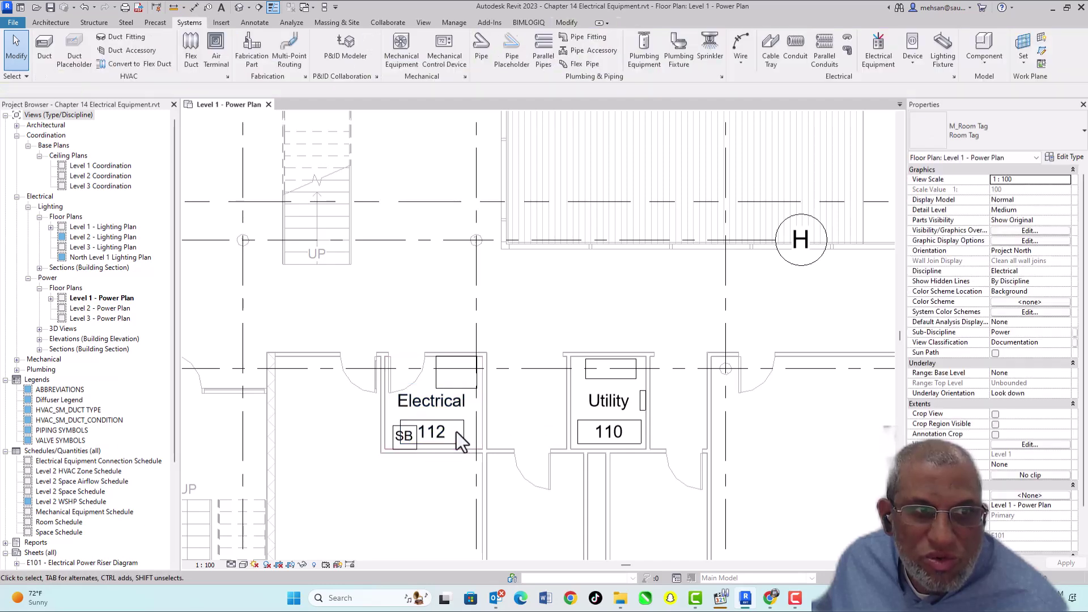
click(396, 441)
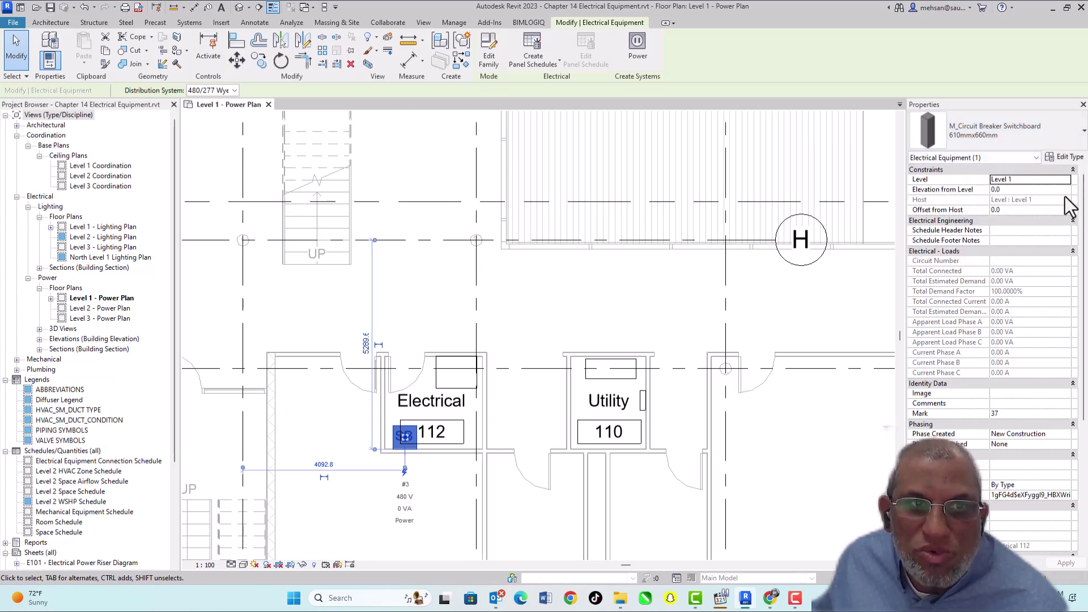
key(Escape)
click(613, 377)
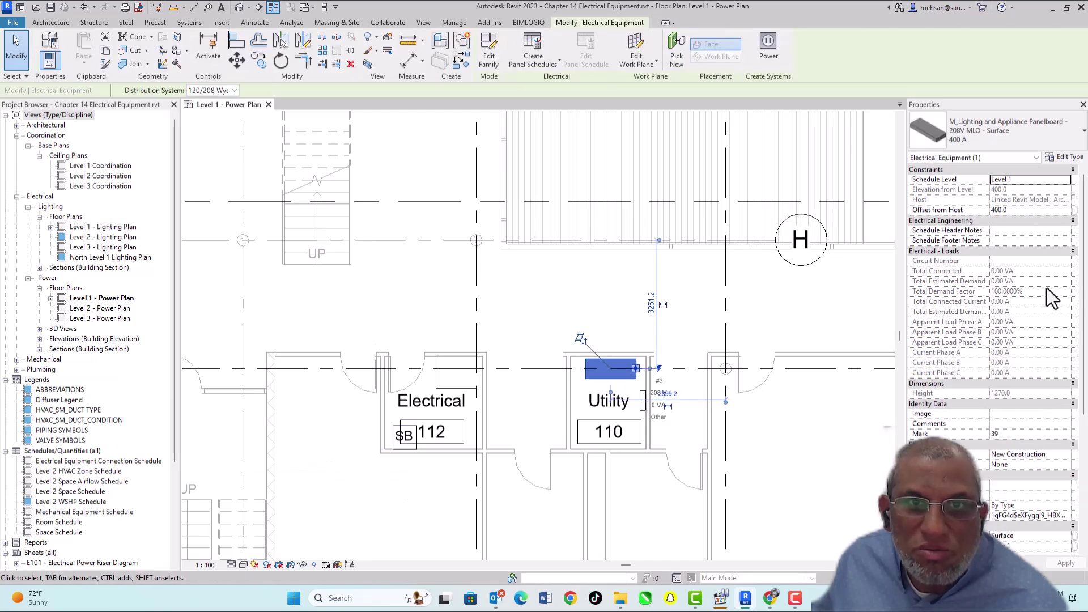
scroll(1008, 306, down, 3)
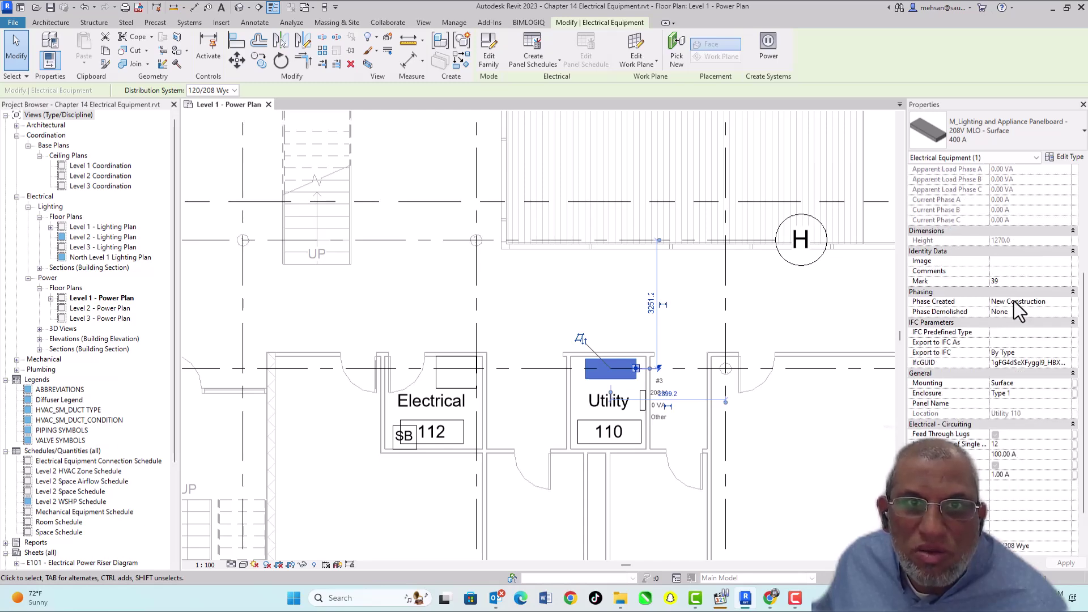
scroll(1002, 311, up, 3)
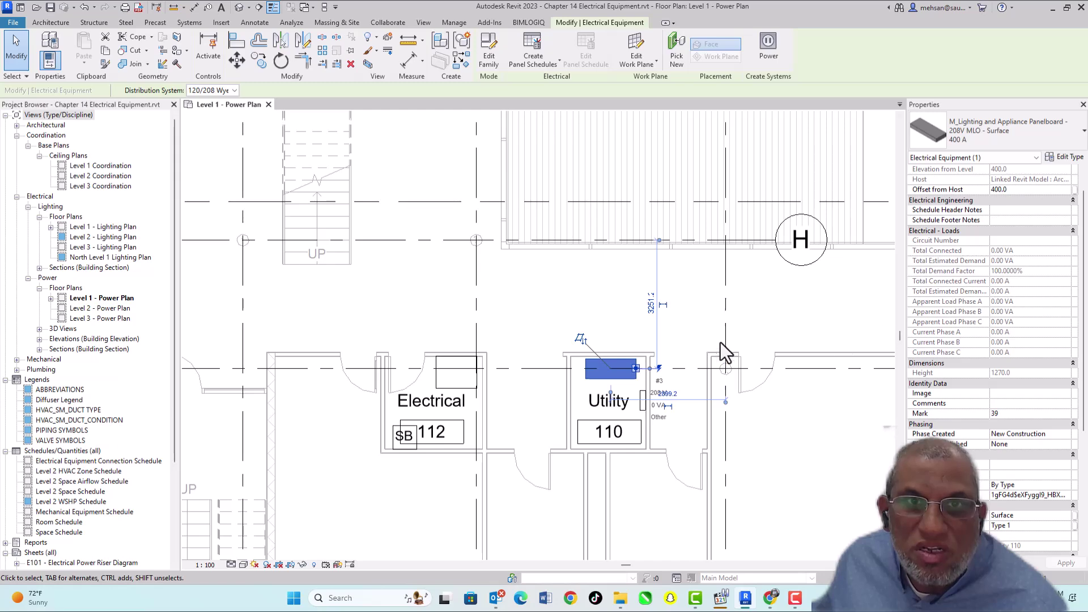